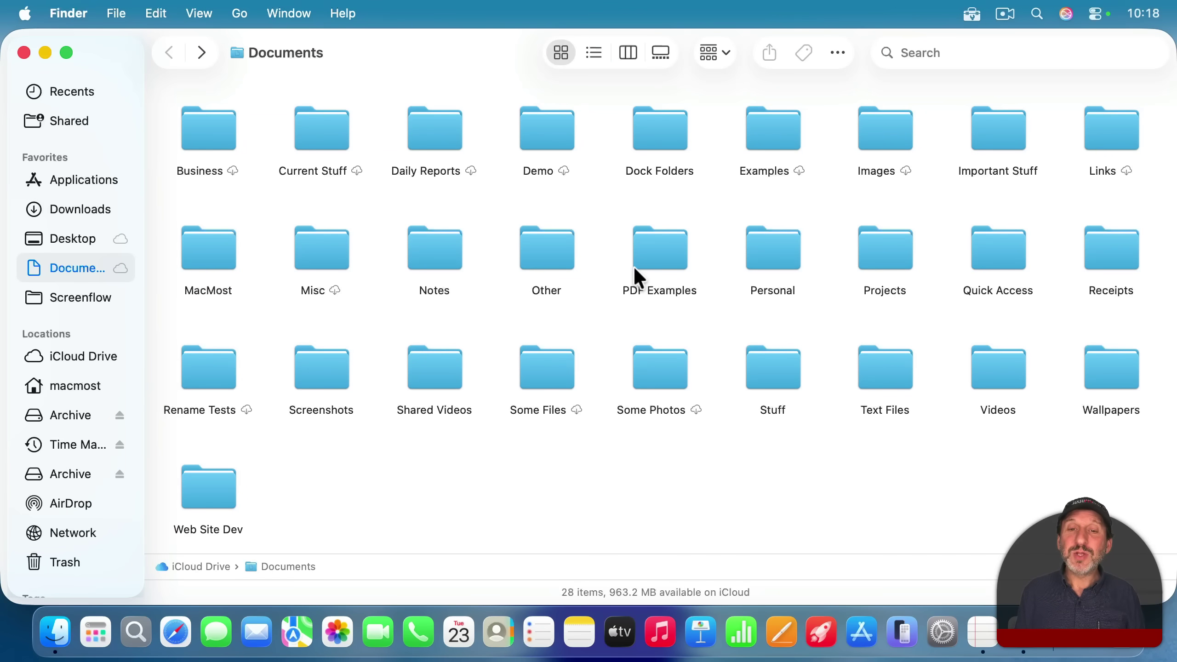
- Apply the red tag to the Notes folder so its icon turns red
click(433, 263)
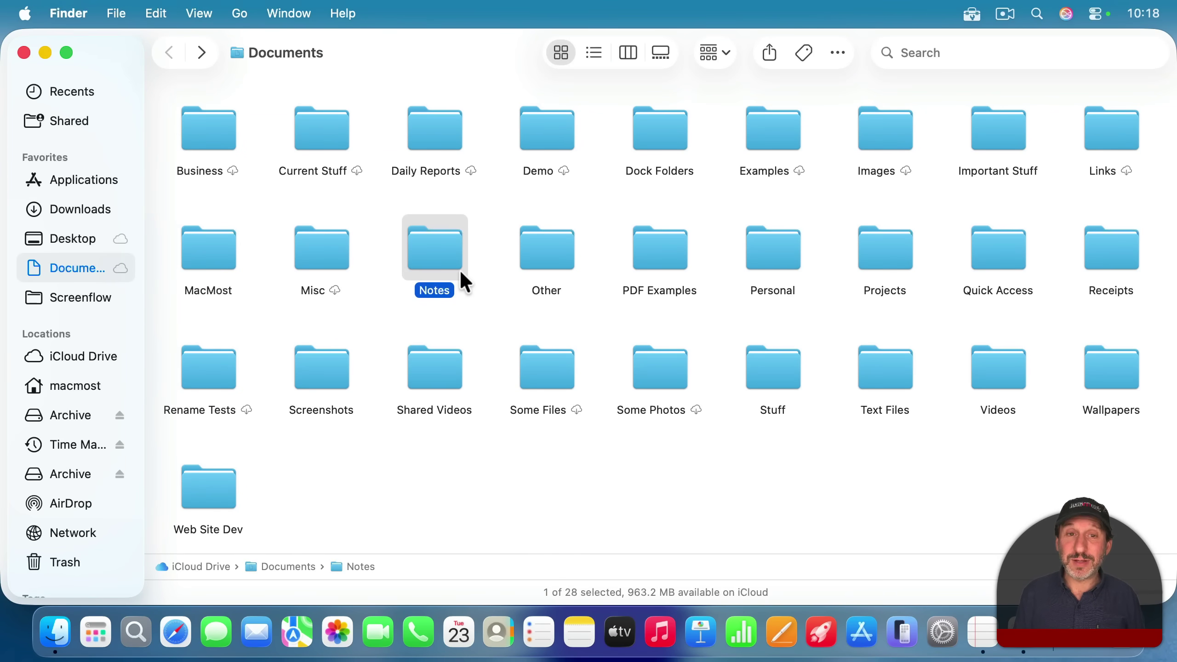
super+click(443, 256)
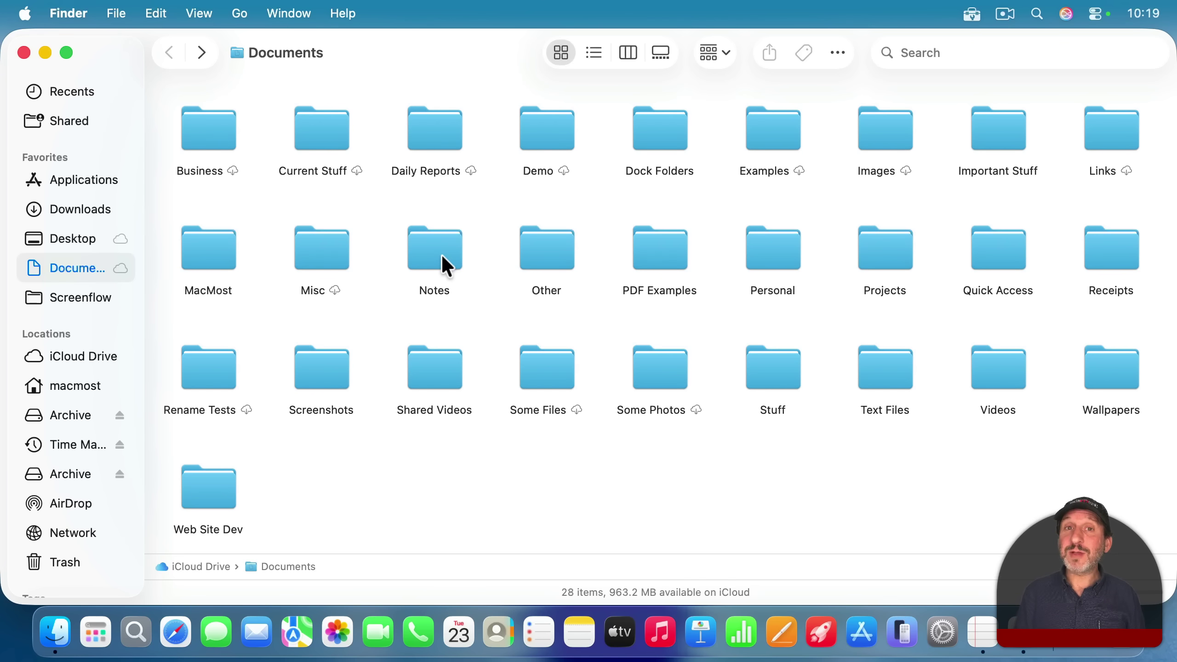
right_click(442, 257)
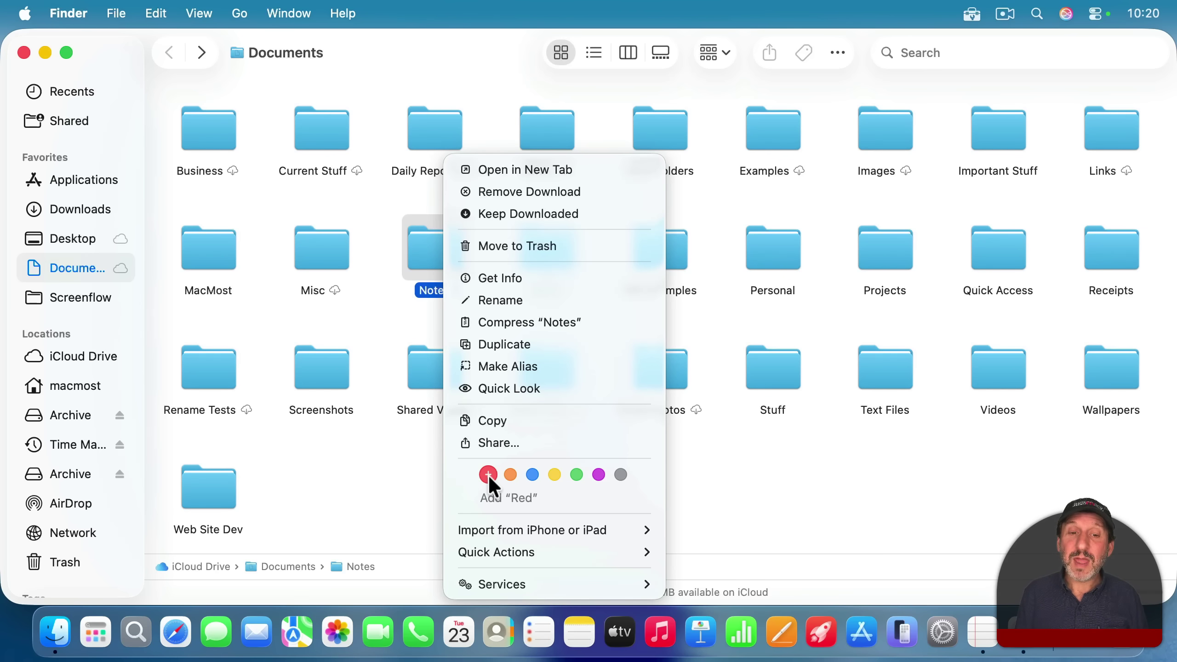
click(488, 475)
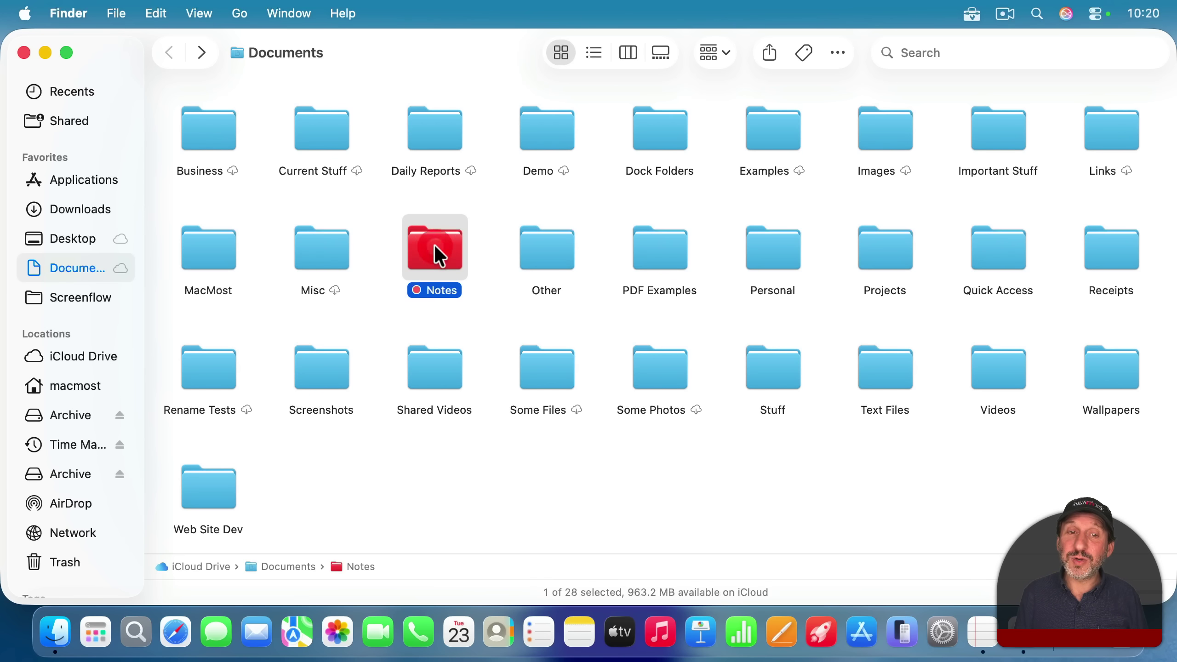
- Delete the Red tag from Notes in its Info window's tags field
key(super+i)
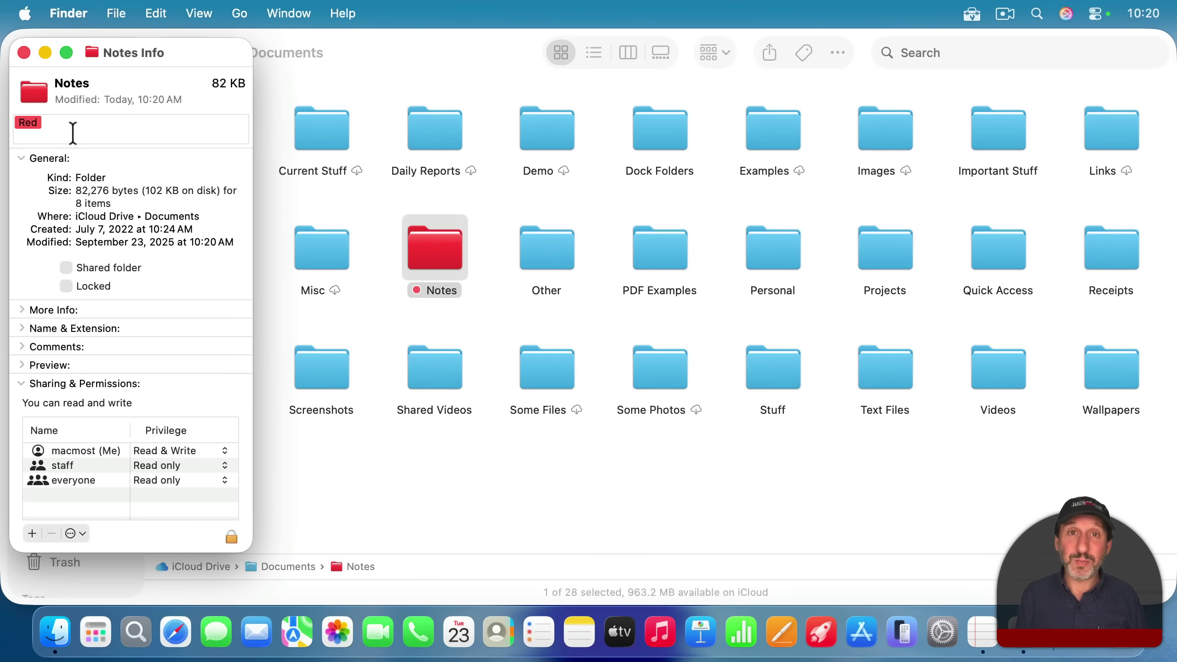
click(73, 133)
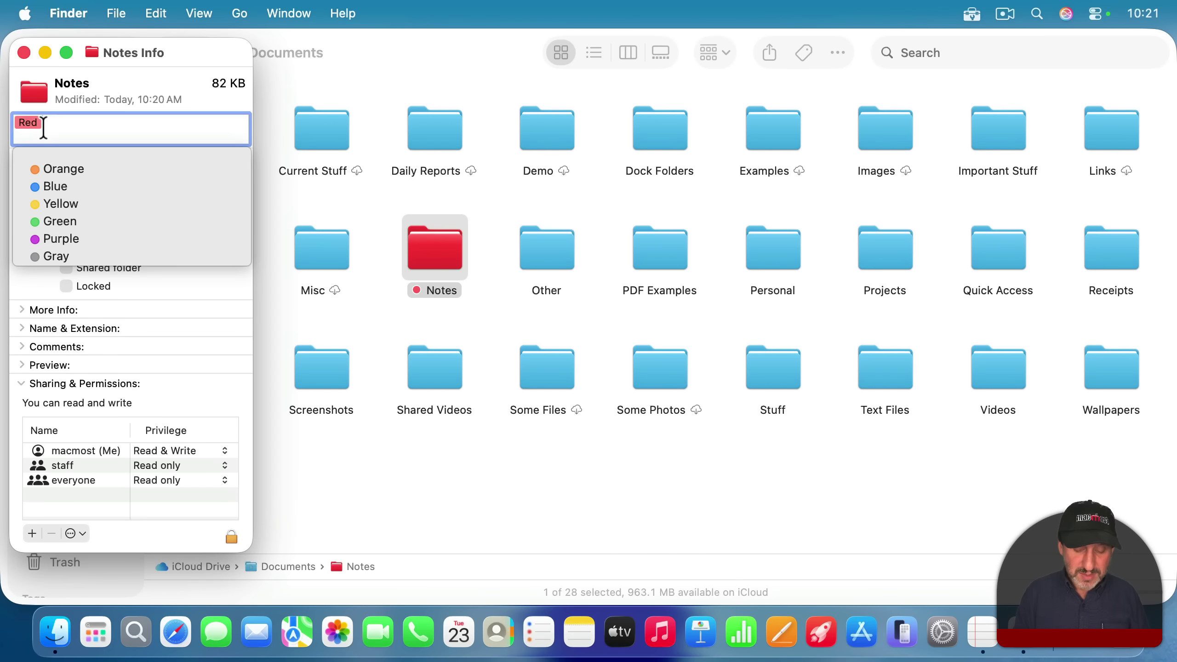
key(BackSpace)
key(Return)
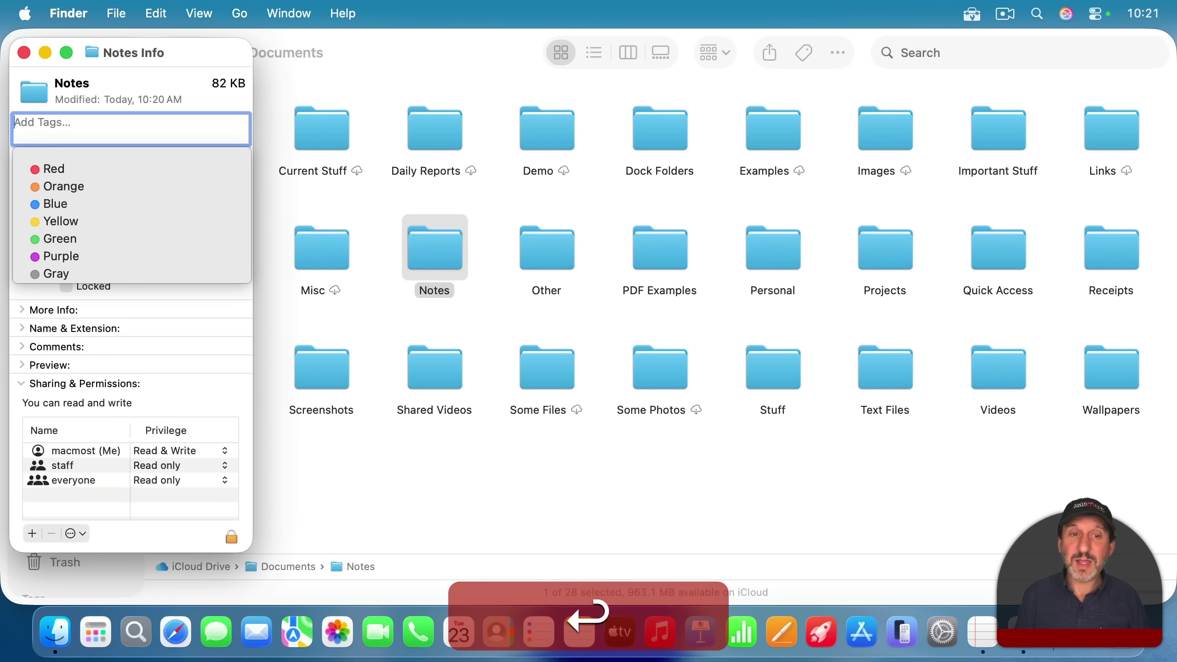
- Close the Notes Info window, then add and remove an Orange tag on Notes
click(23, 53)
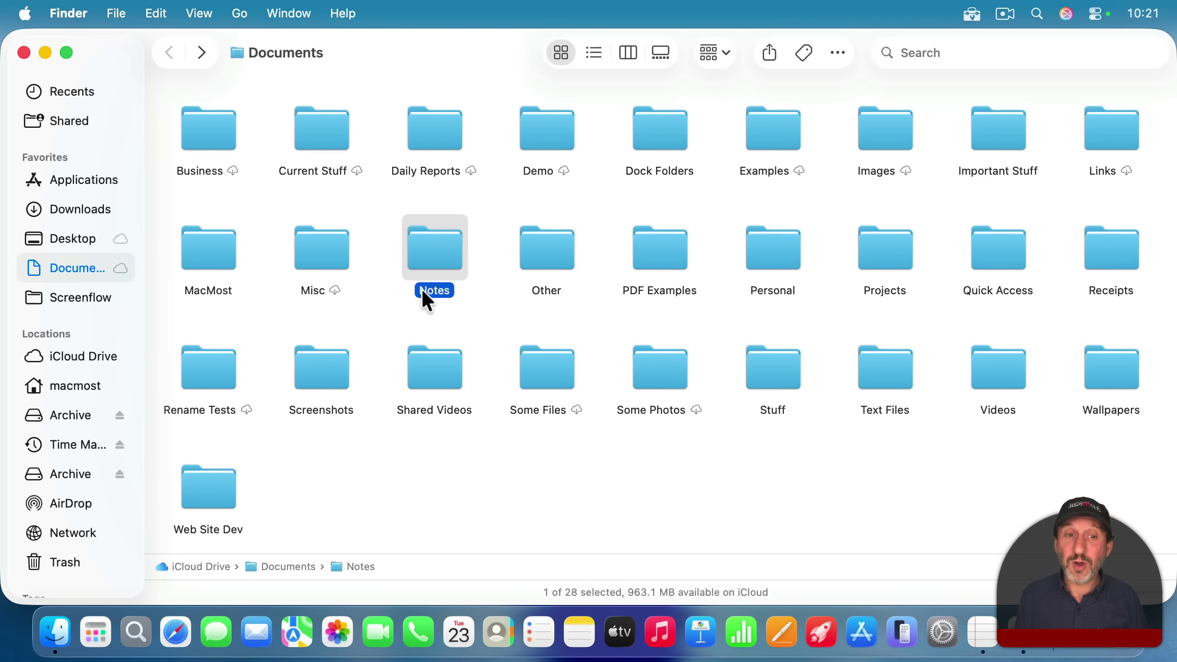
ctrl+click(439, 256)
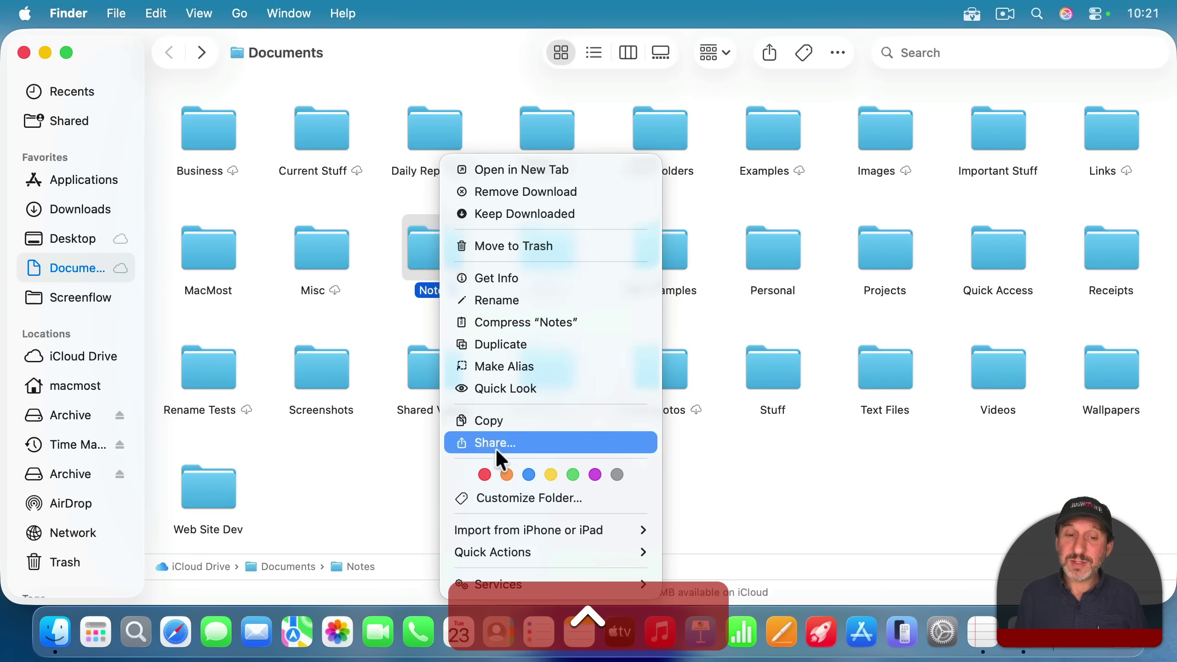
click(506, 474)
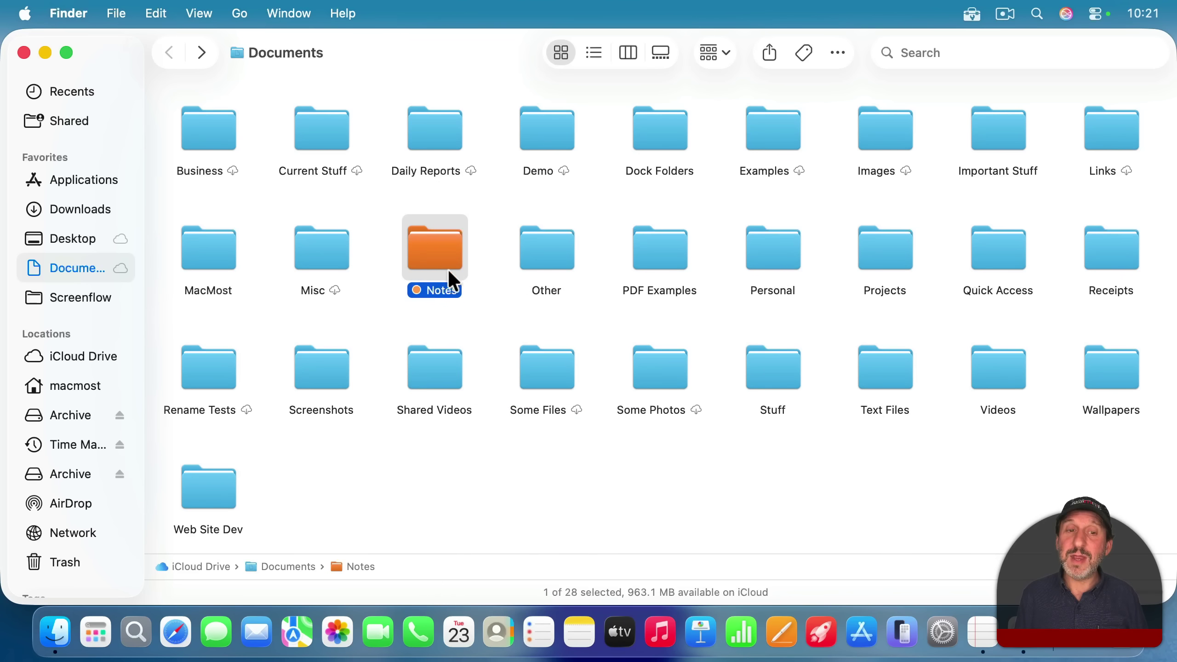
right_click(440, 247)
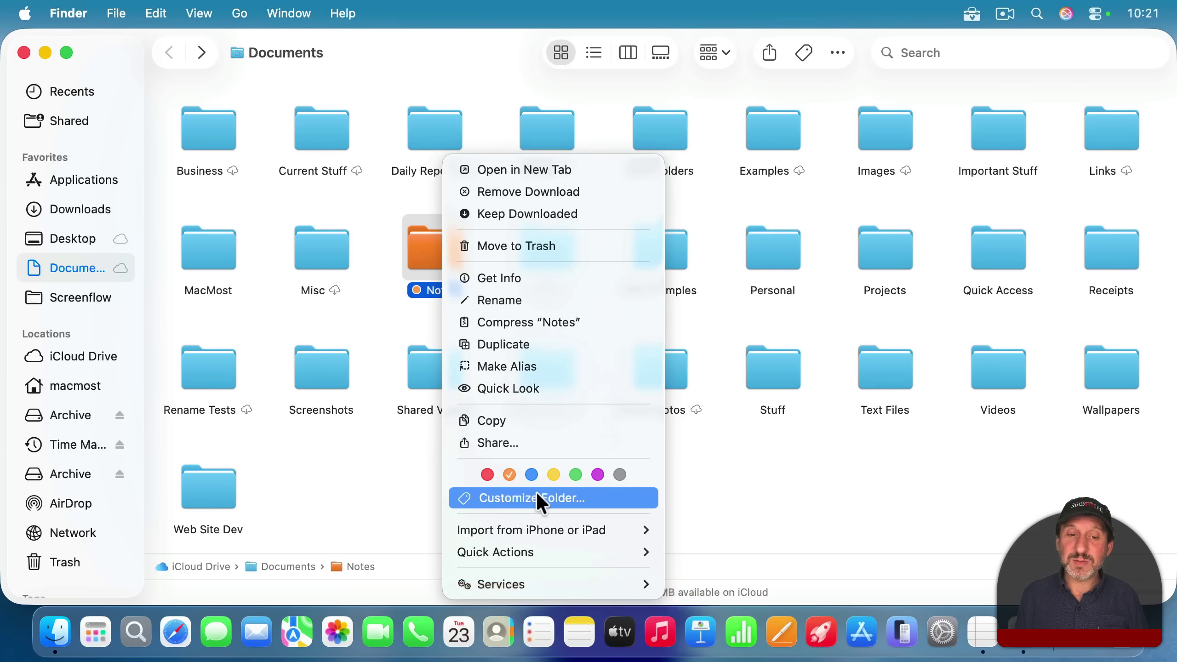
click(508, 475)
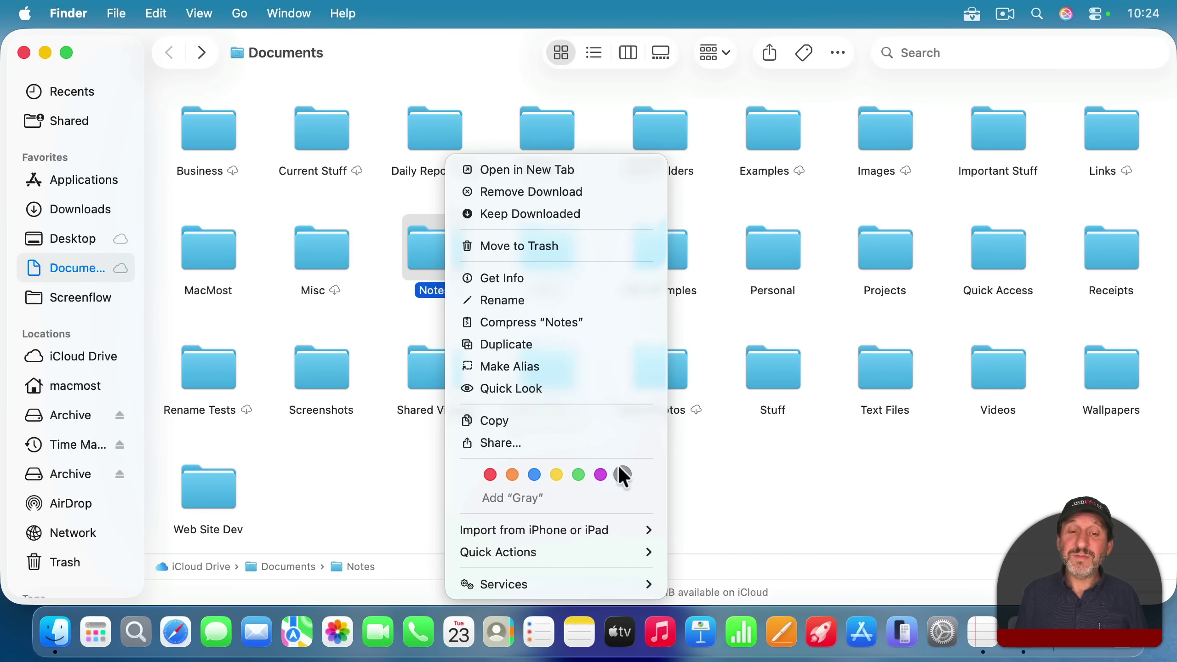
click(379, 98)
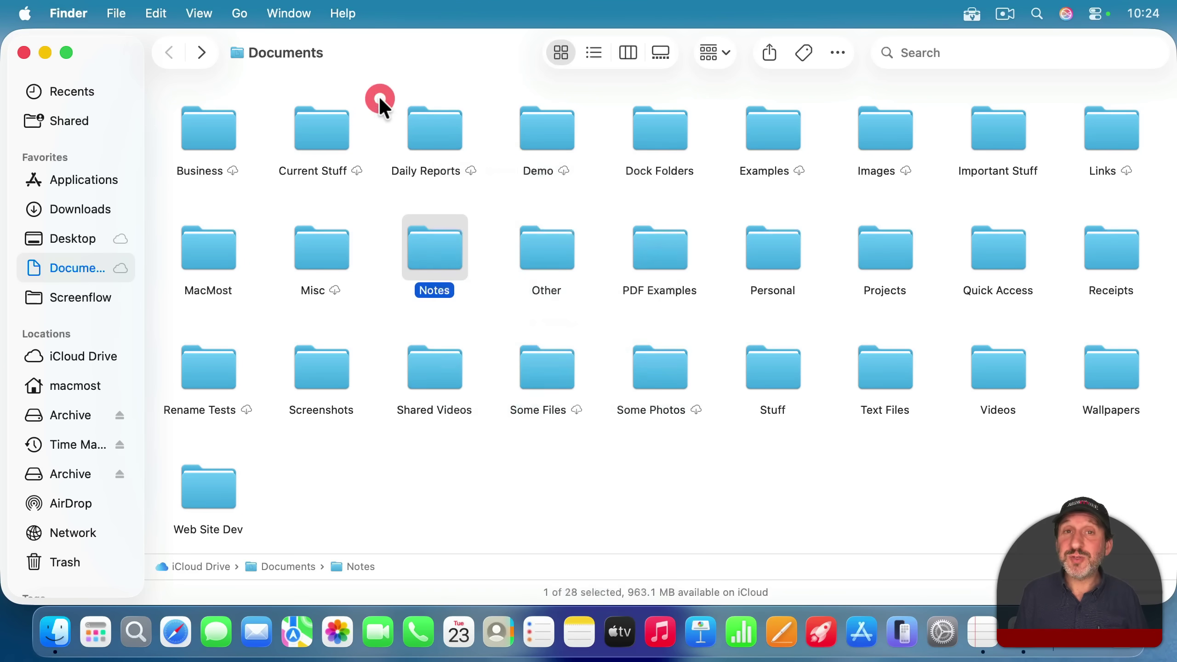
- Open Finder Settings' Tags page and check the Work tag's colour, keeping it orange
click(84, 10)
click(91, 70)
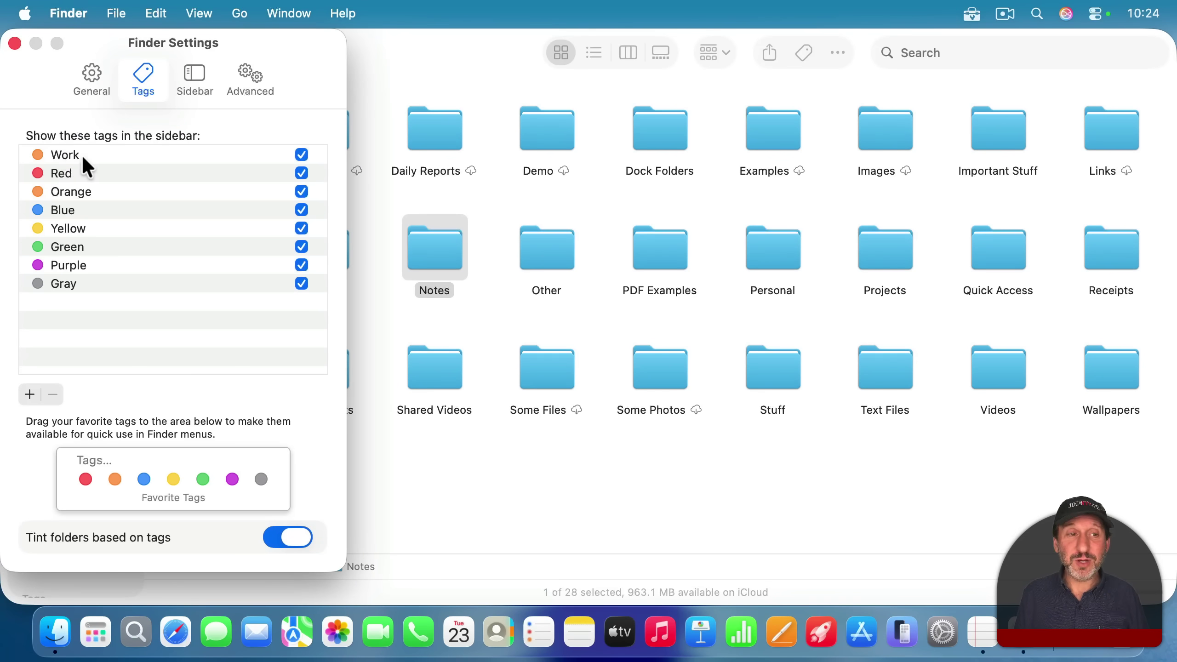
click(47, 155)
click(49, 156)
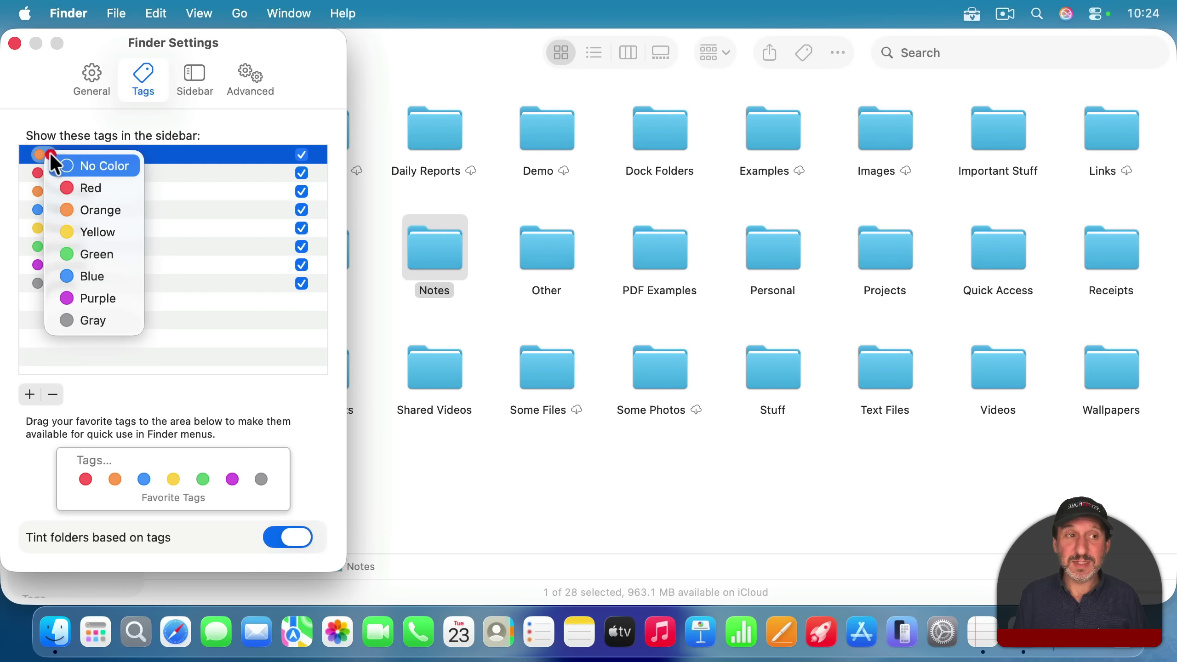
click(37, 320)
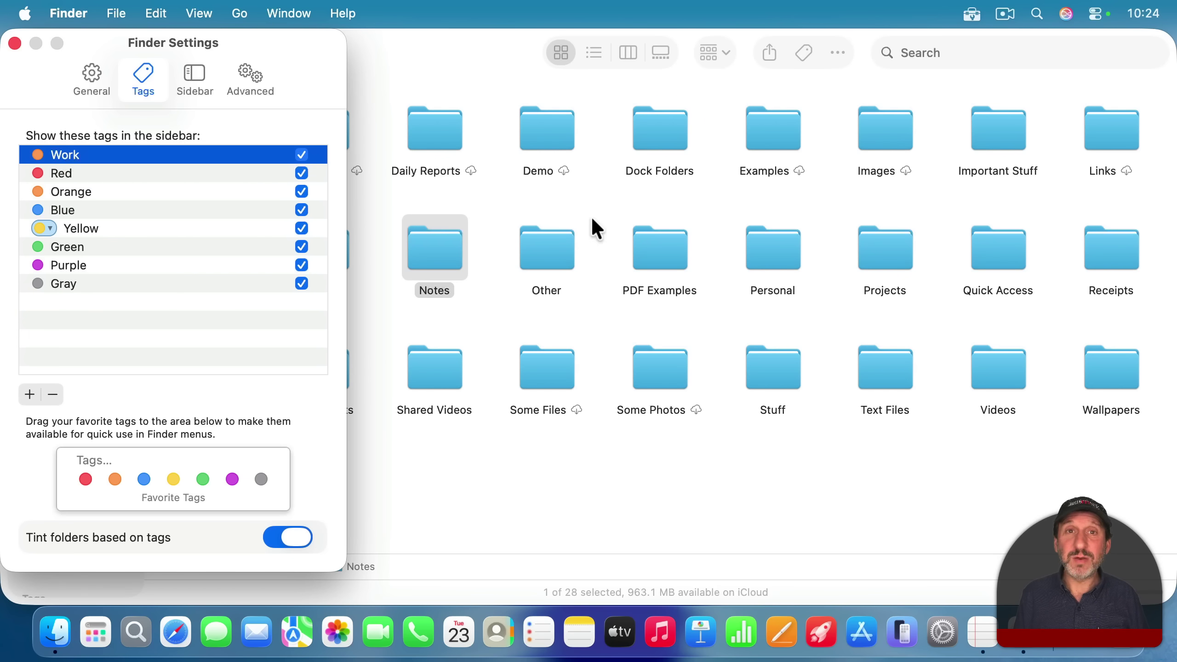
click(76, 310)
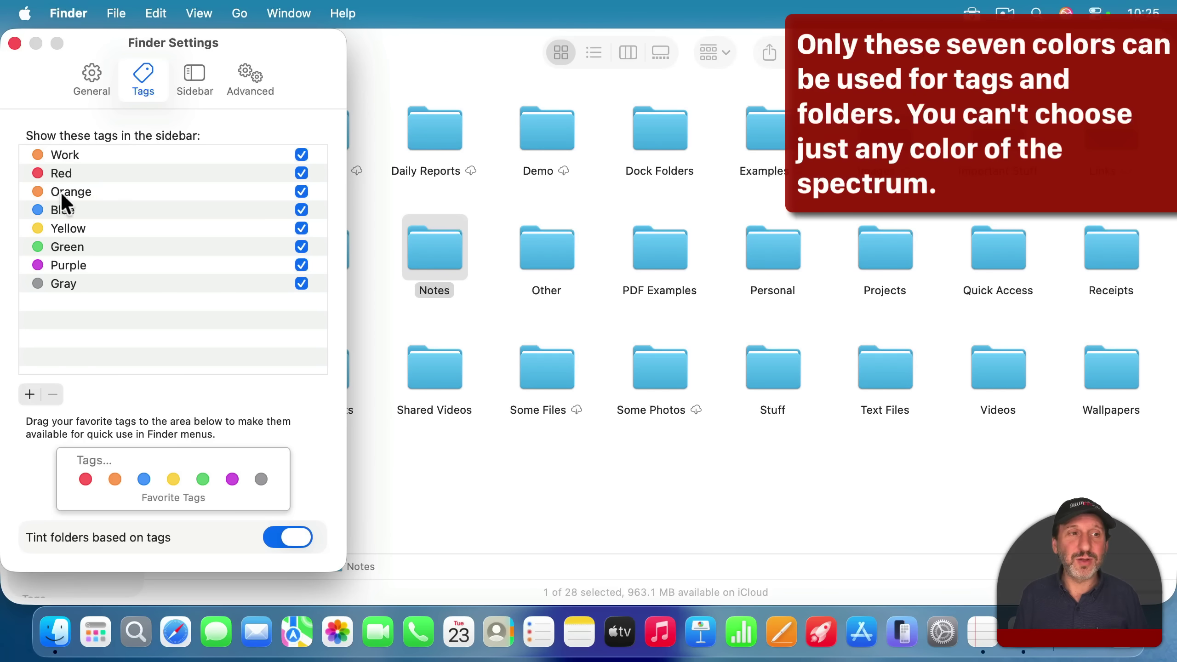
- Drag the yellow favorite tag ahead of blue in Favorite Tags
click(95, 153)
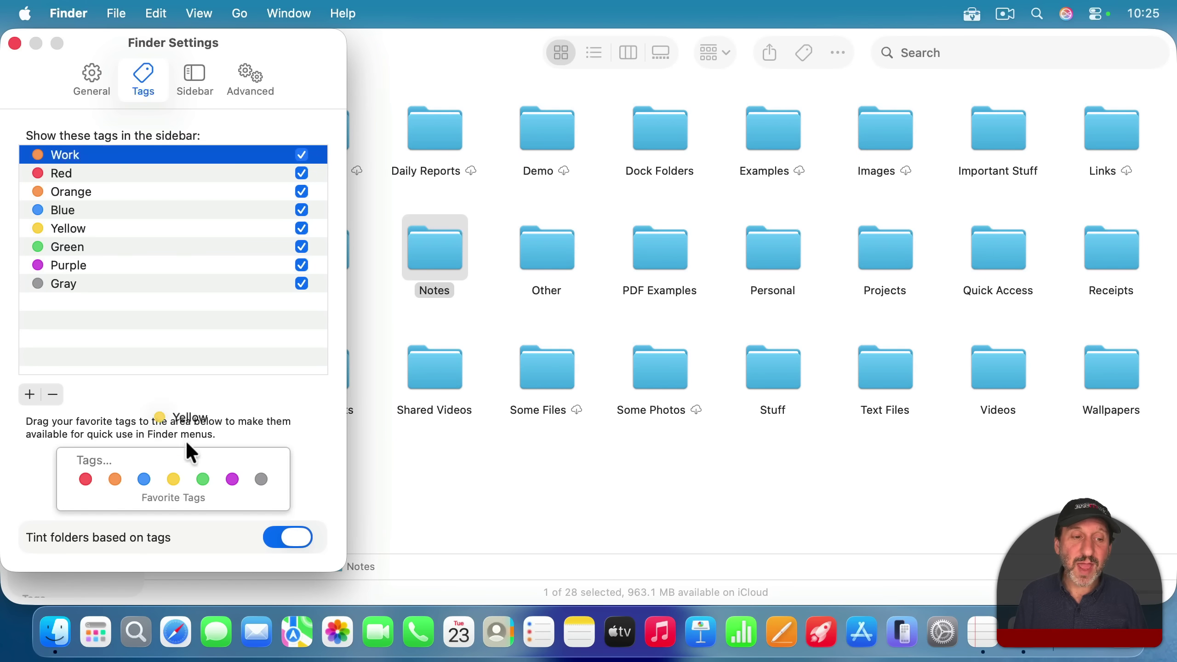
drag(185, 483, 78, 235)
drag(173, 479, 145, 478)
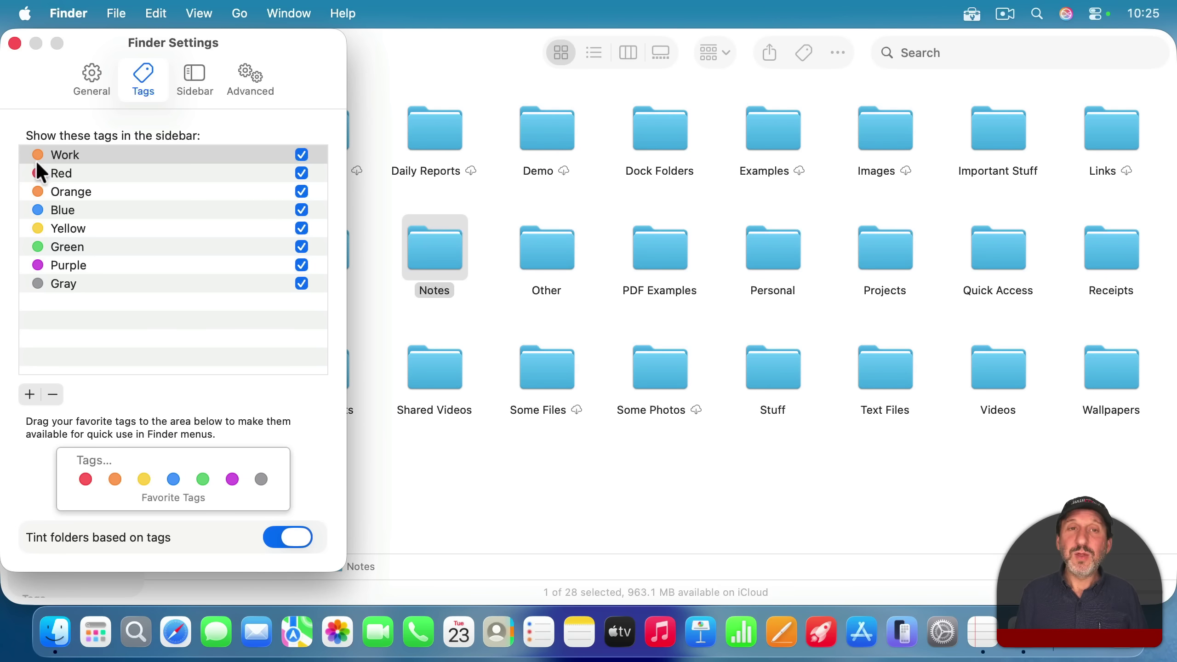
- Close Settings, then tag the Notes folder Yellow and Orange
click(15, 42)
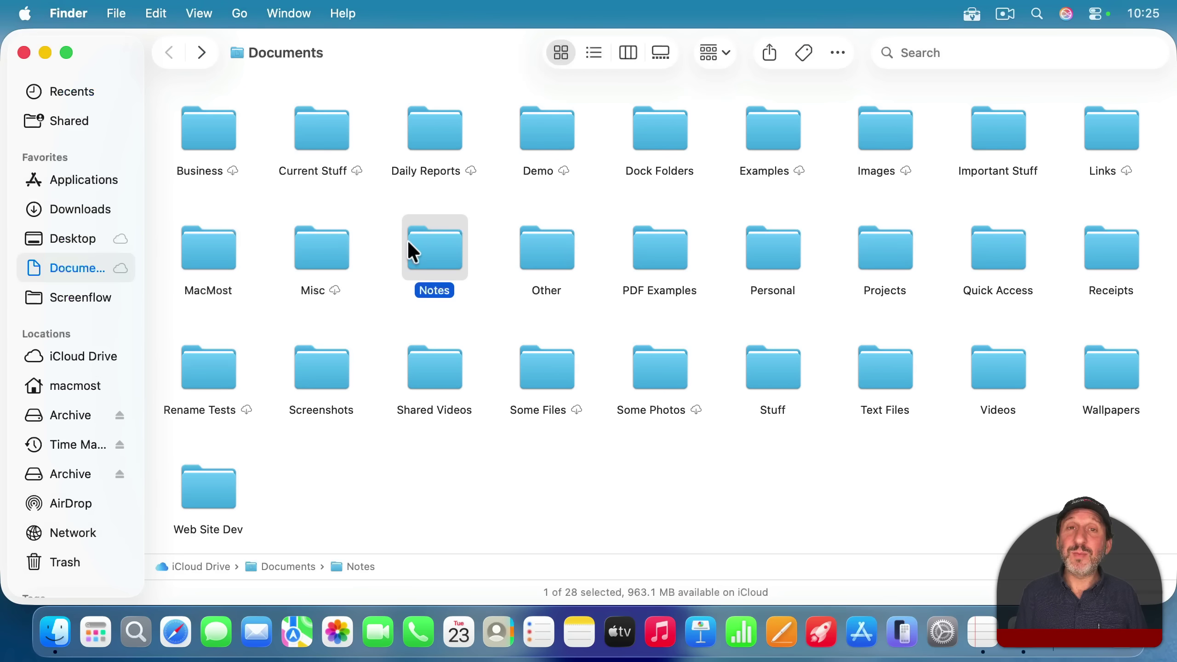
right_click(437, 258)
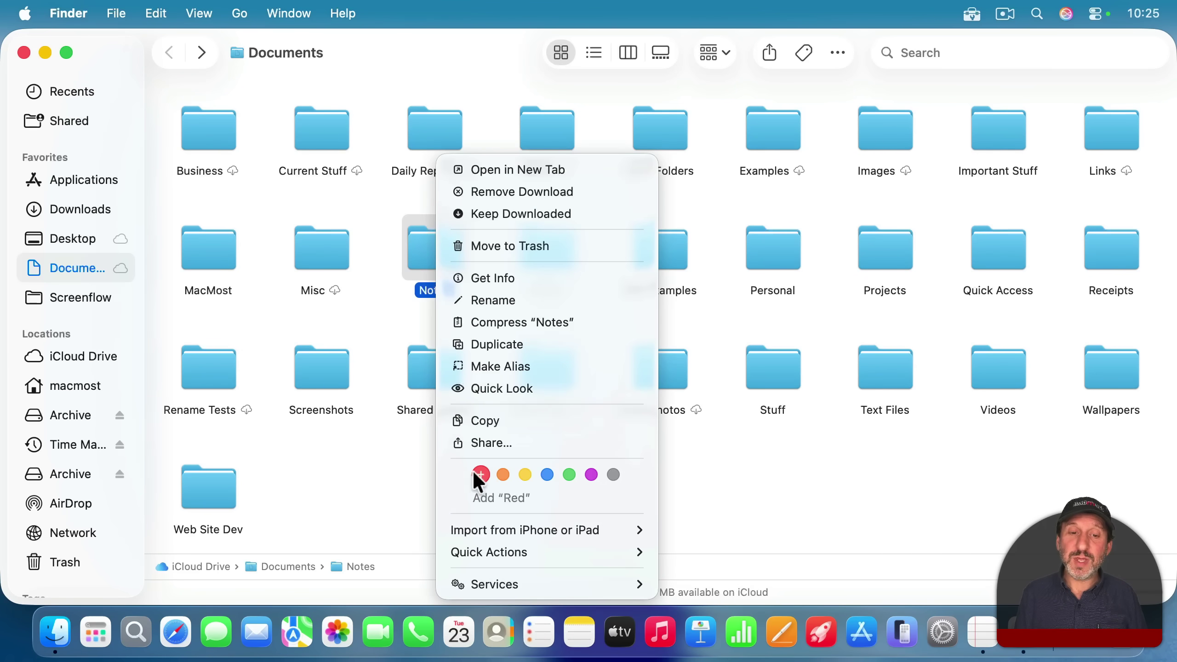
click(525, 475)
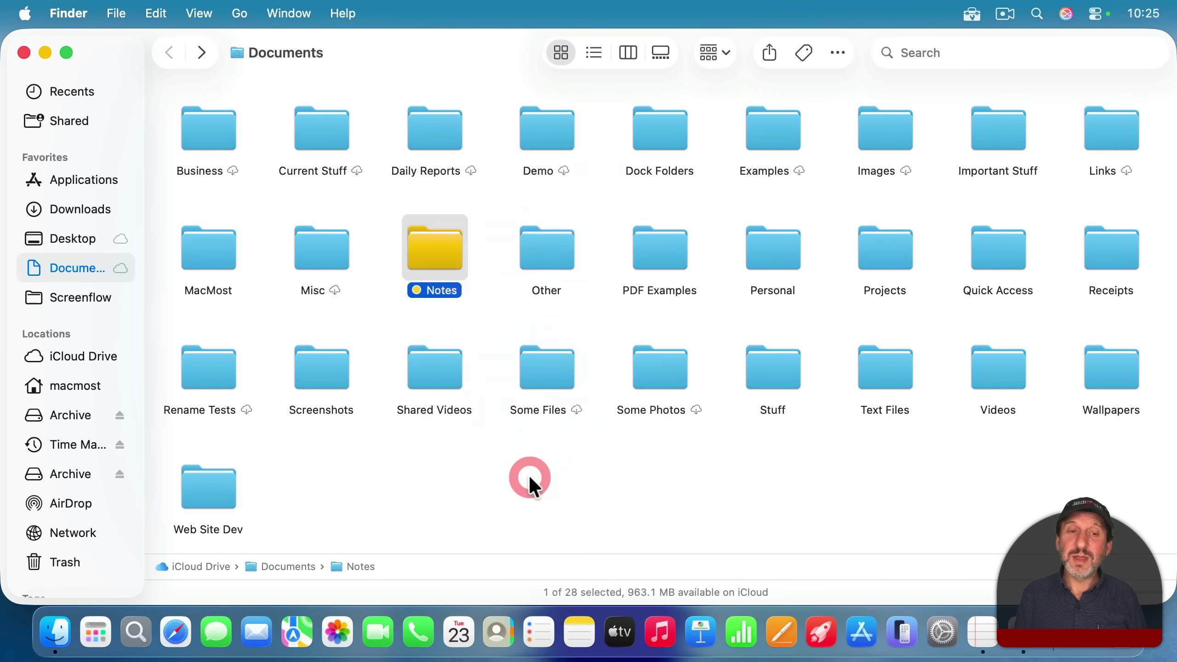
right_click(445, 265)
click(503, 471)
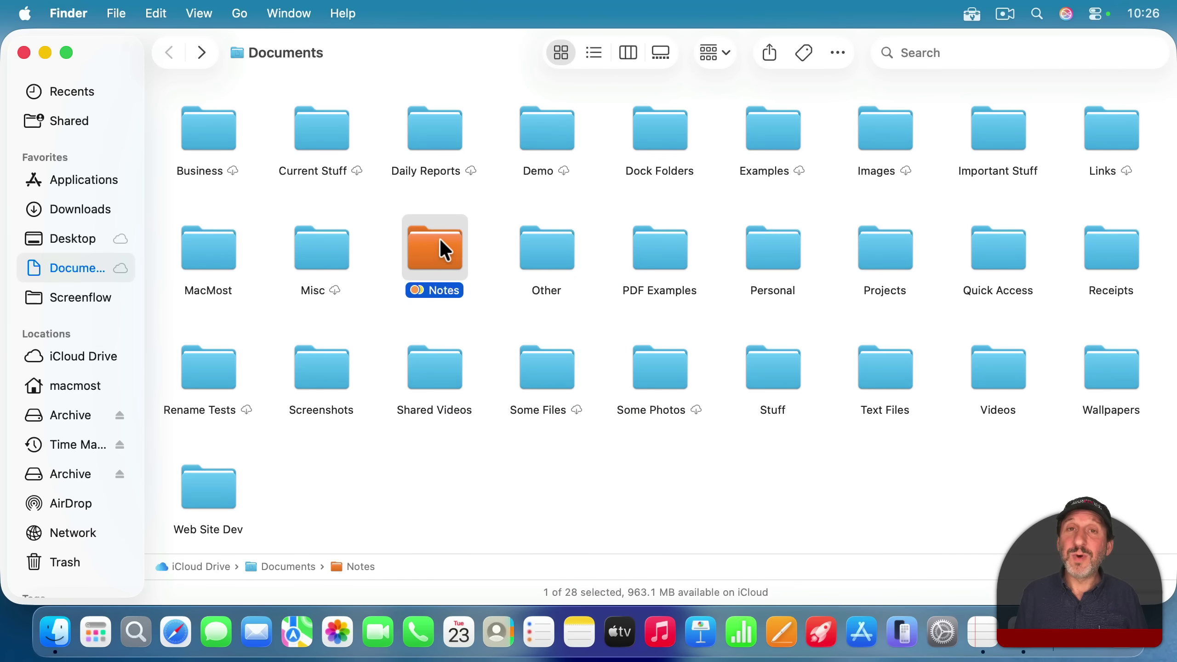
- In the Notes Info window, move the Yellow tag after Orange, then close the window
key(super+i)
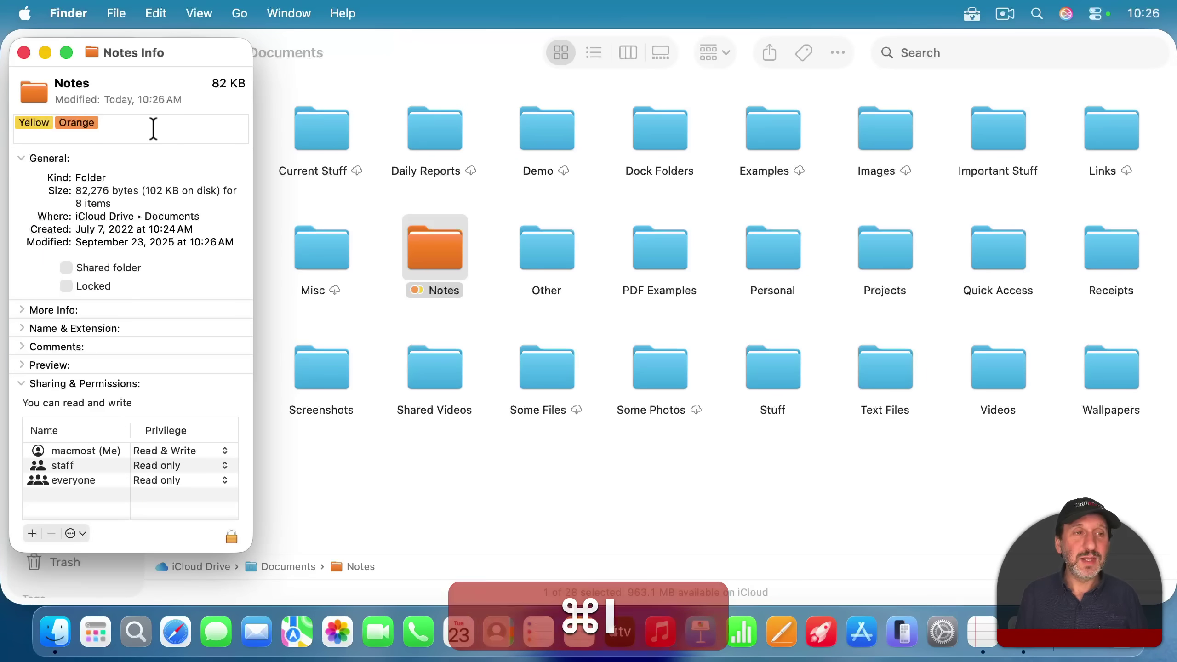
click(42, 121)
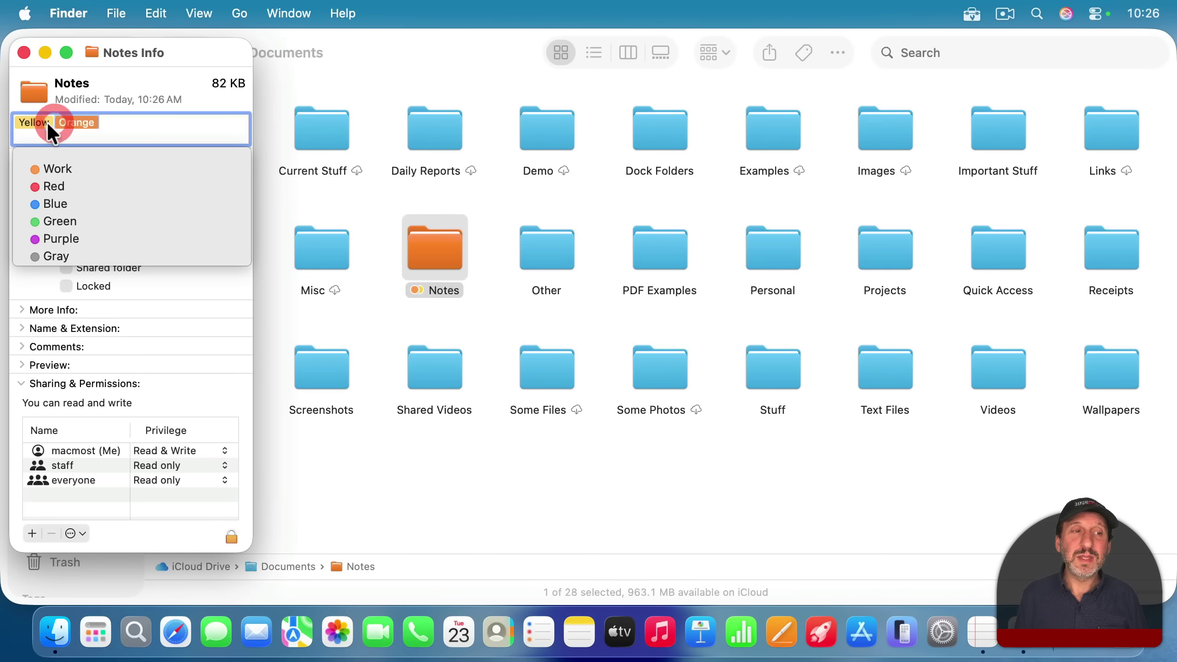
drag(43, 122, 110, 122)
key(Return)
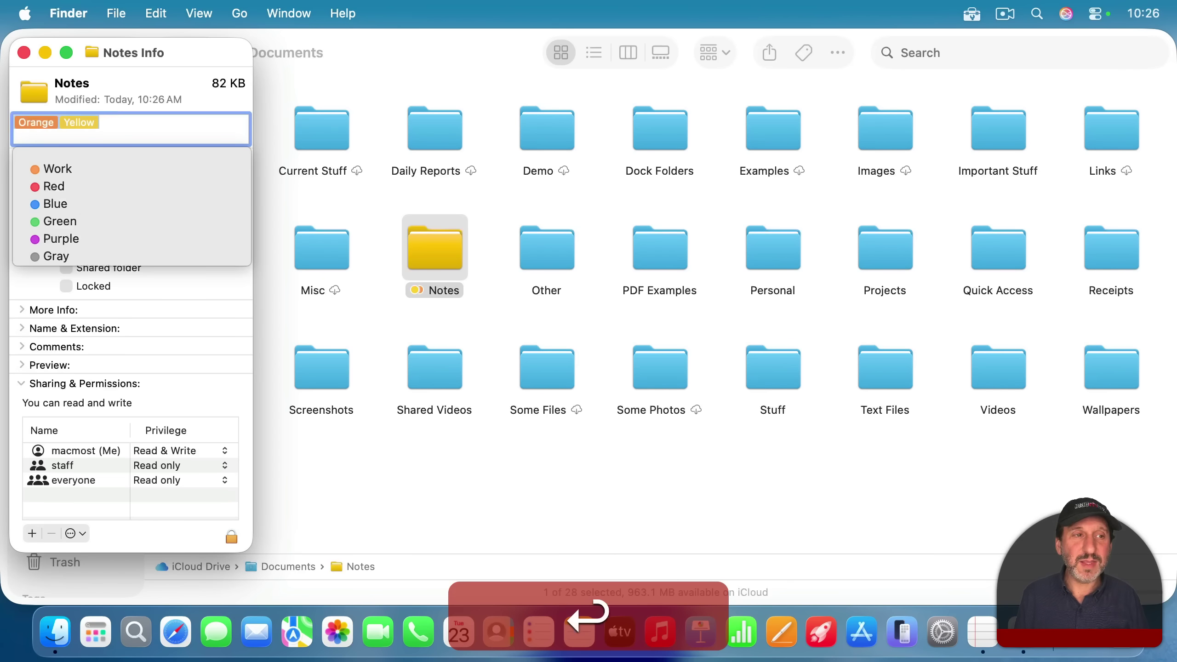
click(23, 53)
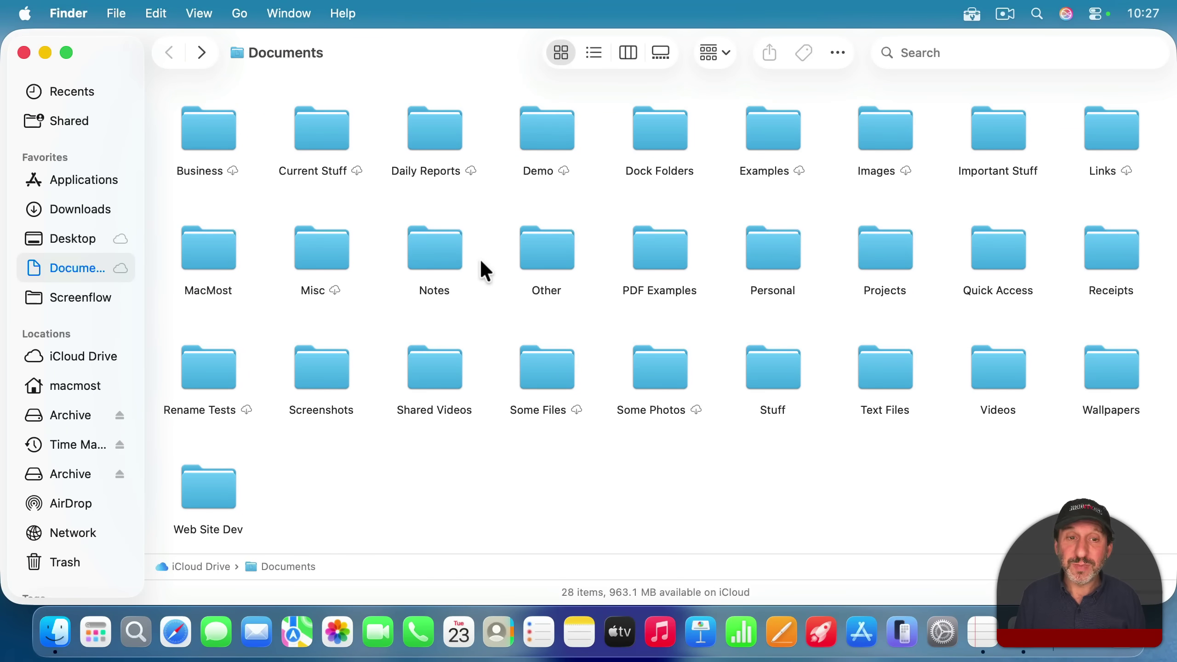
- With Notes selected, choose File > Customize Folder… to show its symbol grid
right_click(447, 250)
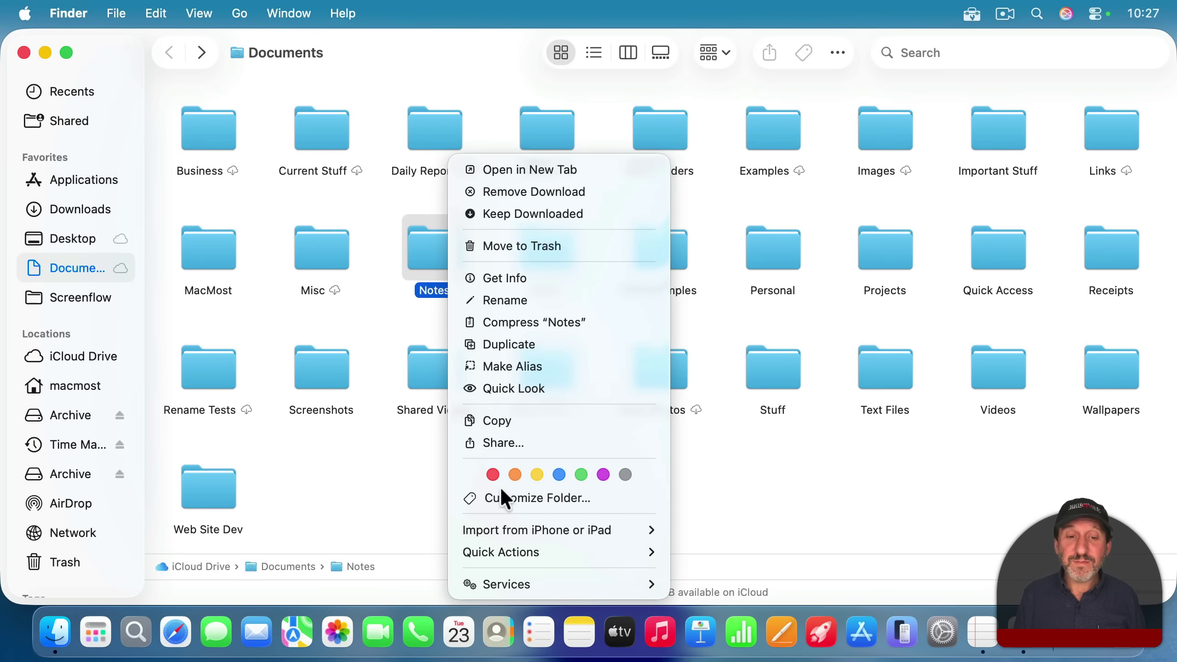
click(388, 324)
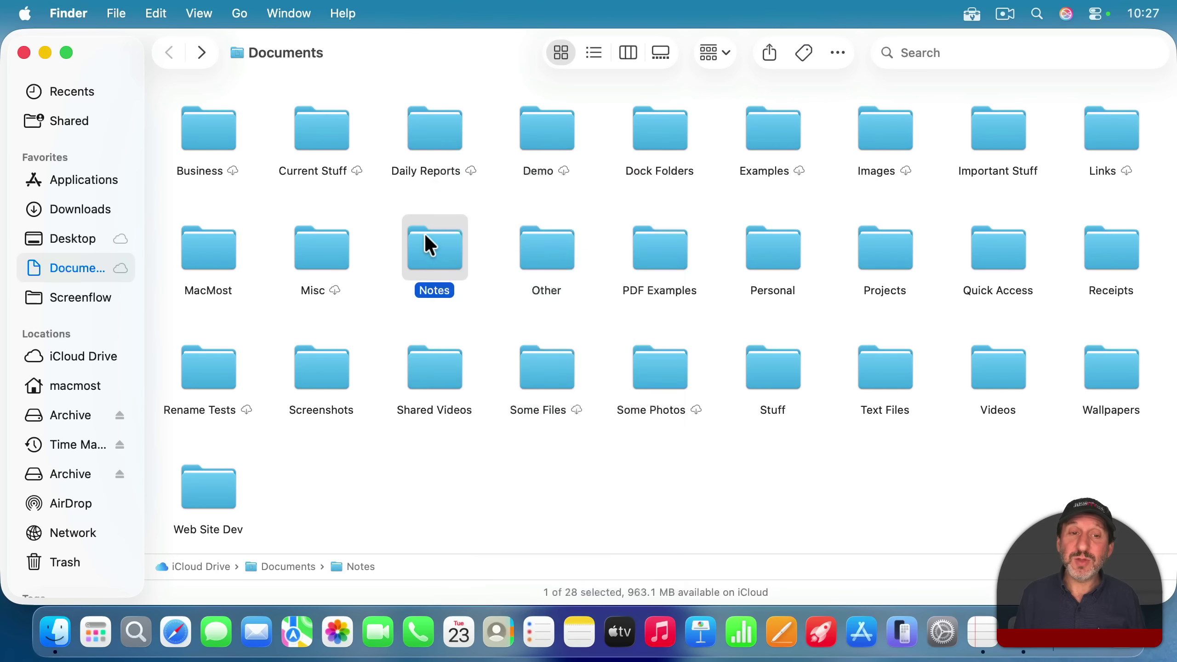
click(122, 14)
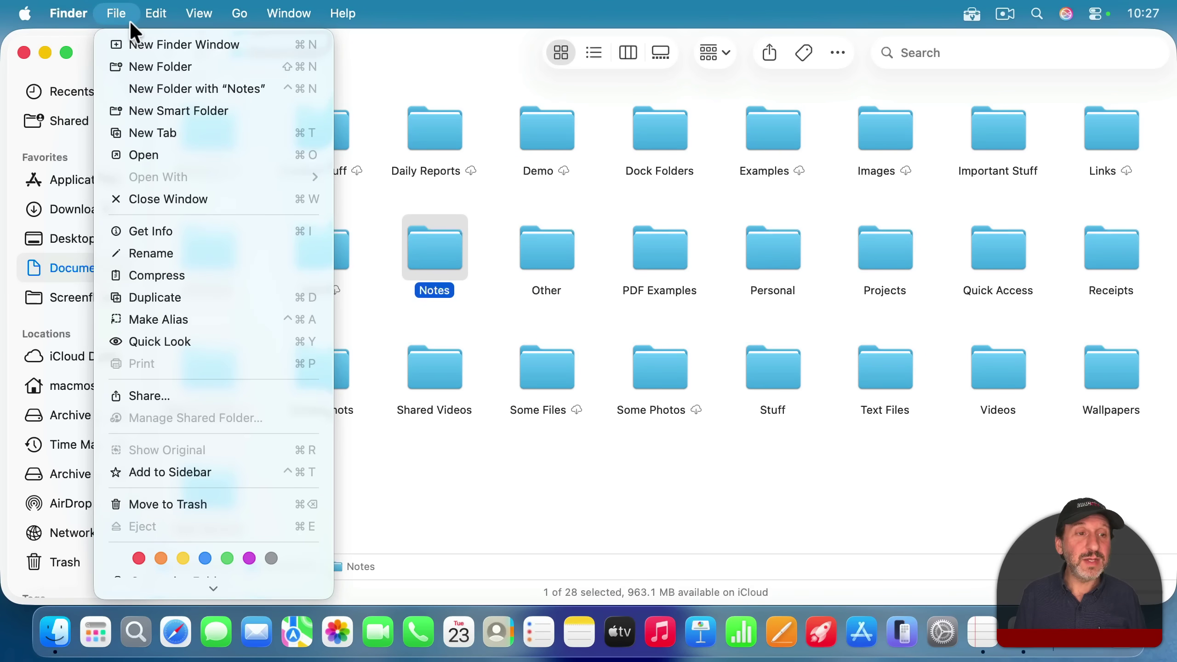
mouse_move(186, 585)
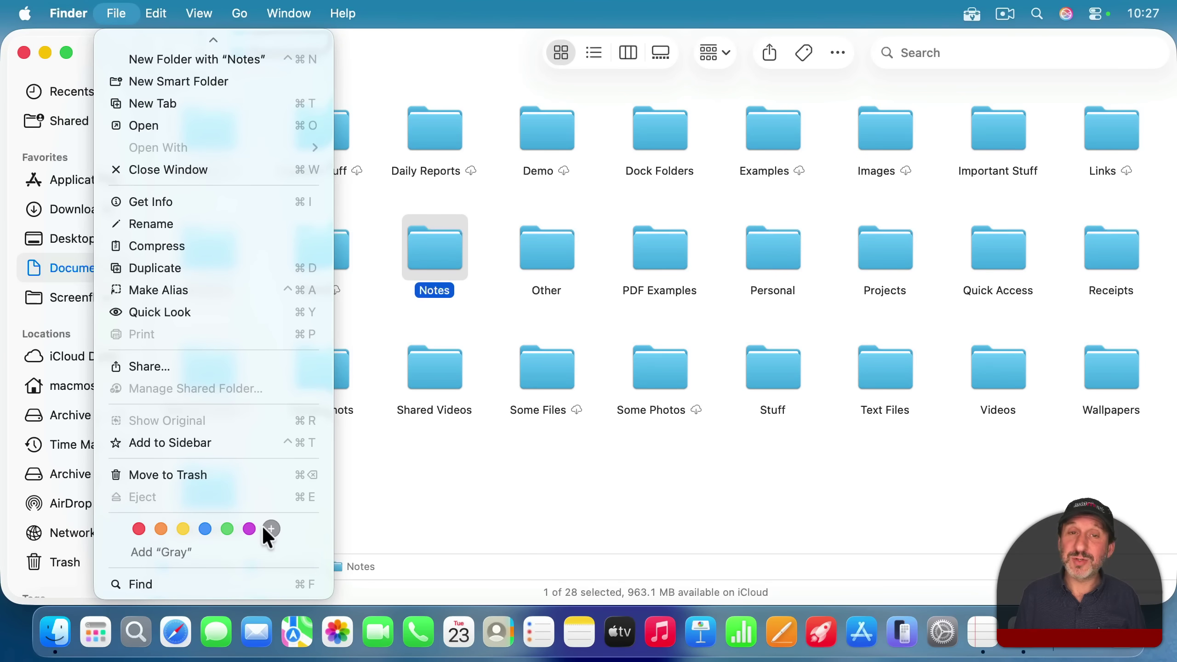
click(168, 554)
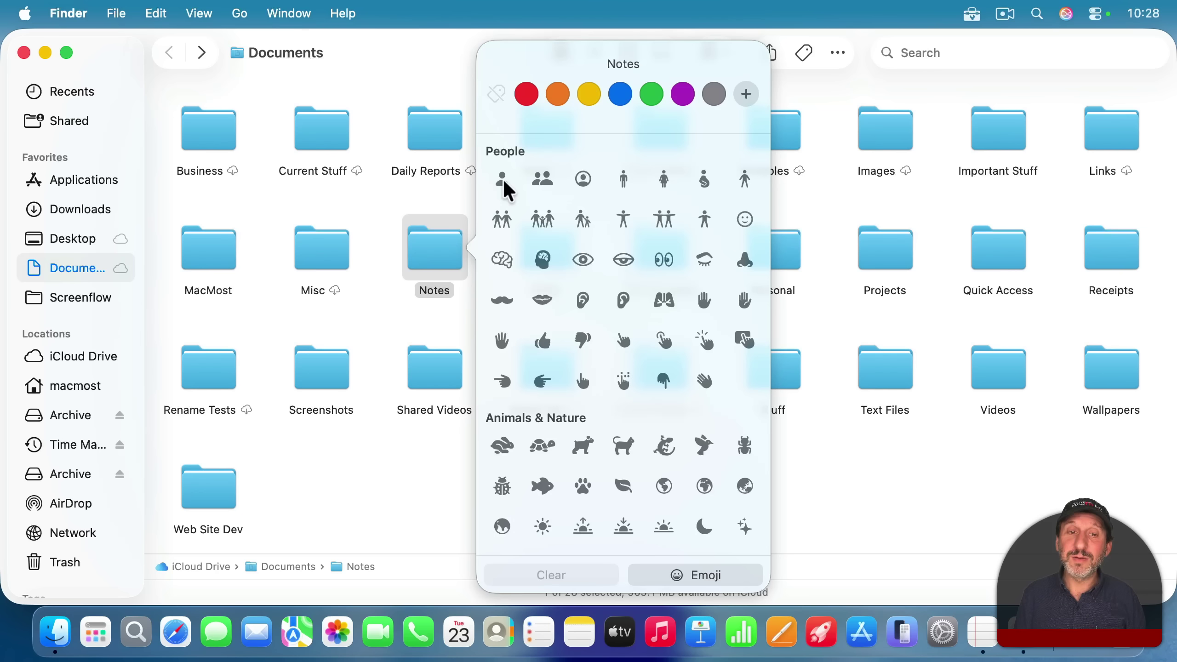
- Try several People symbols on Notes, ending on the accessibility figure
click(504, 182)
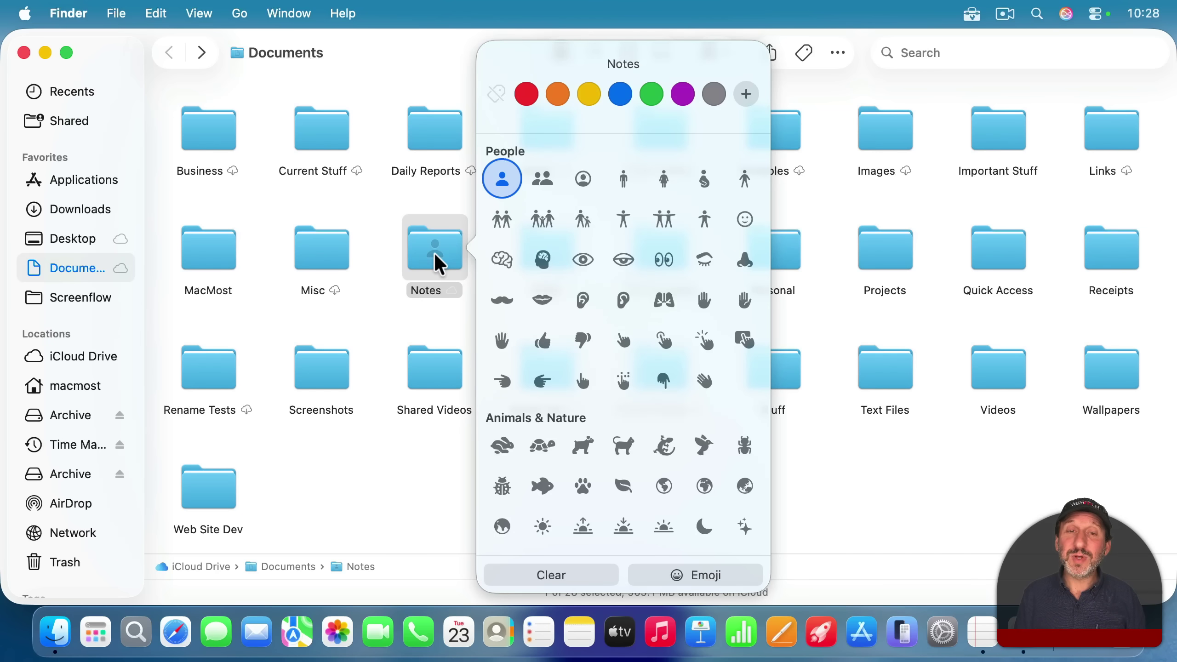
click(584, 184)
click(668, 178)
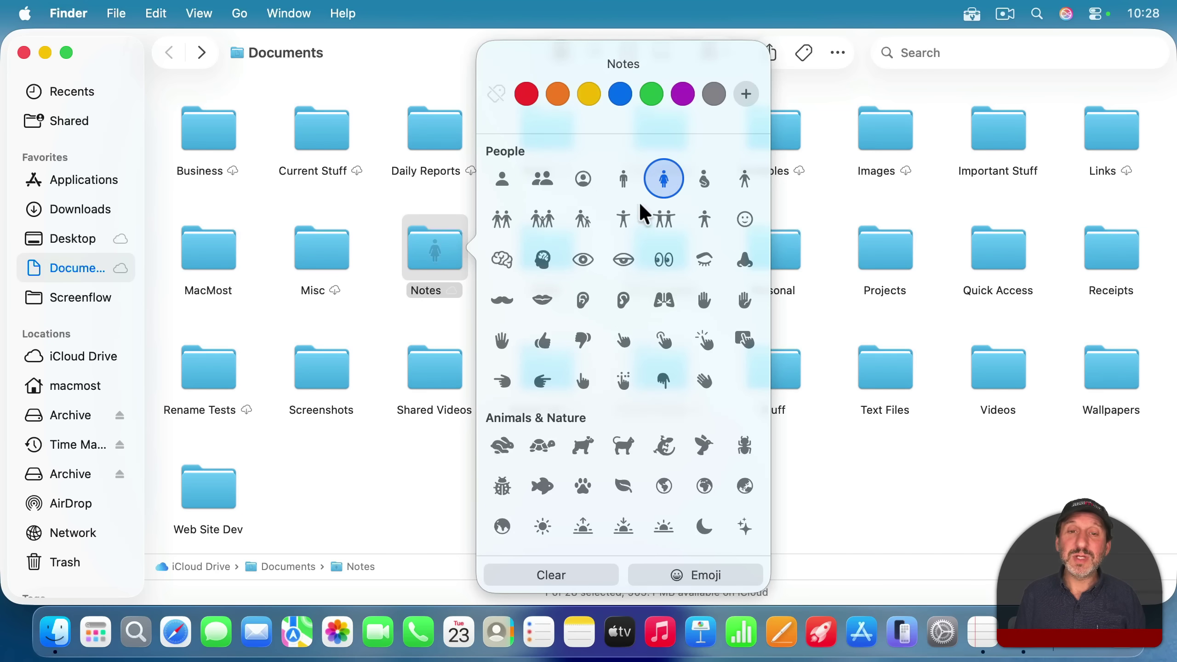
click(624, 220)
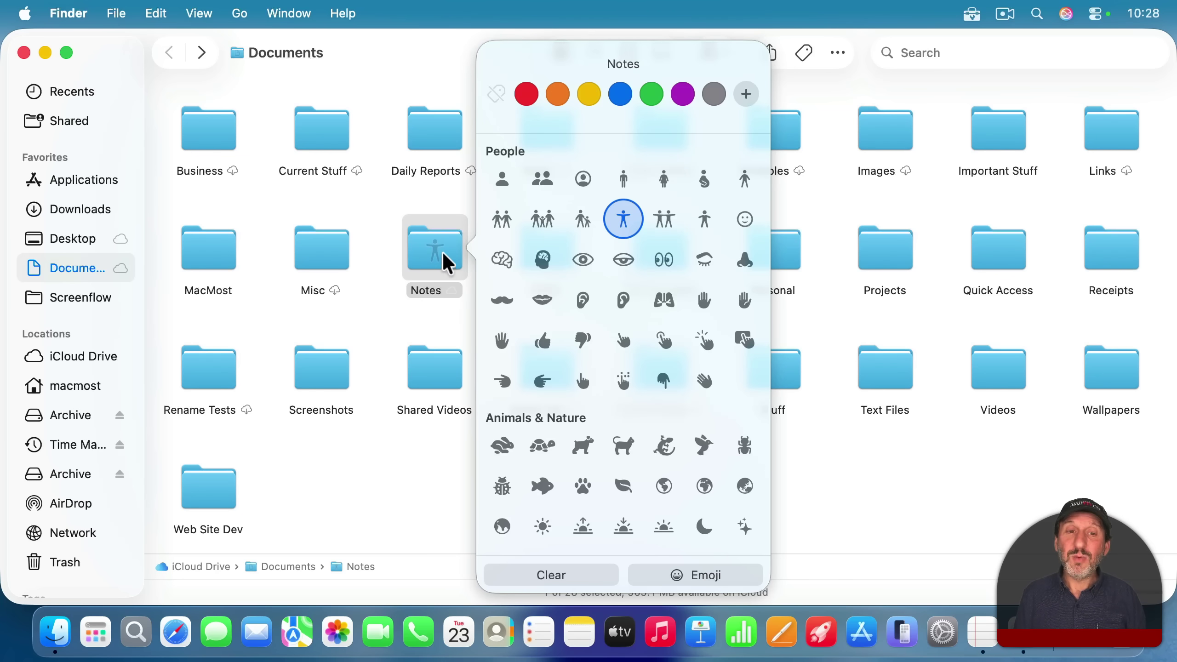
- Close the customization options and go to the home folder
click(412, 468)
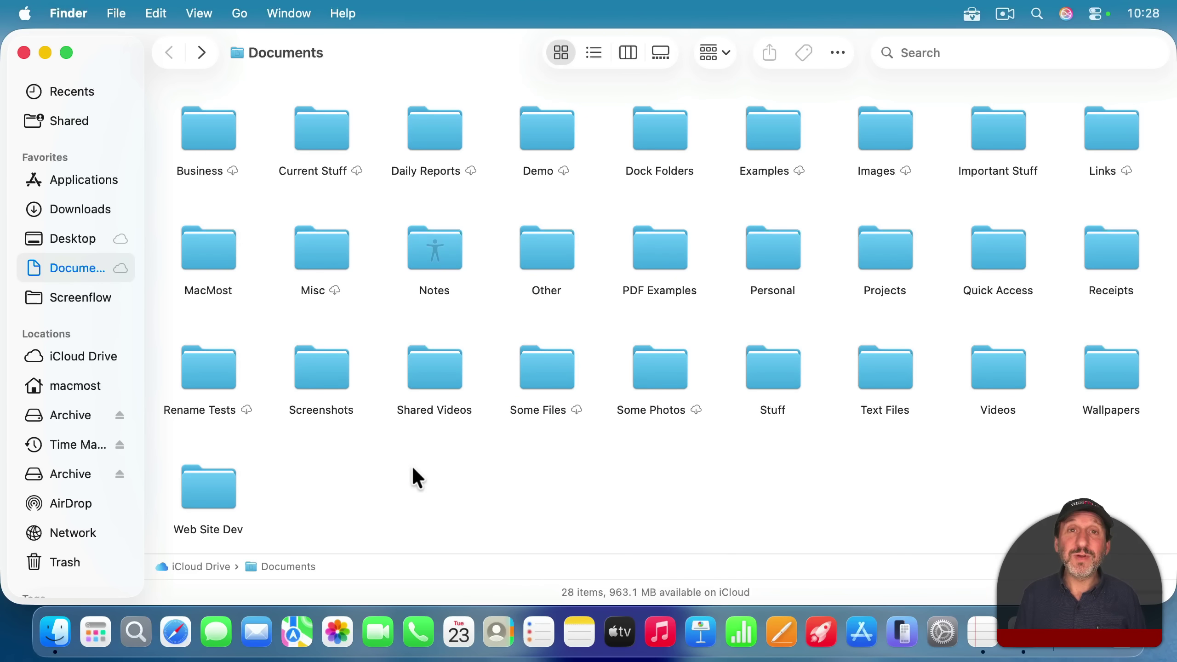
click(239, 13)
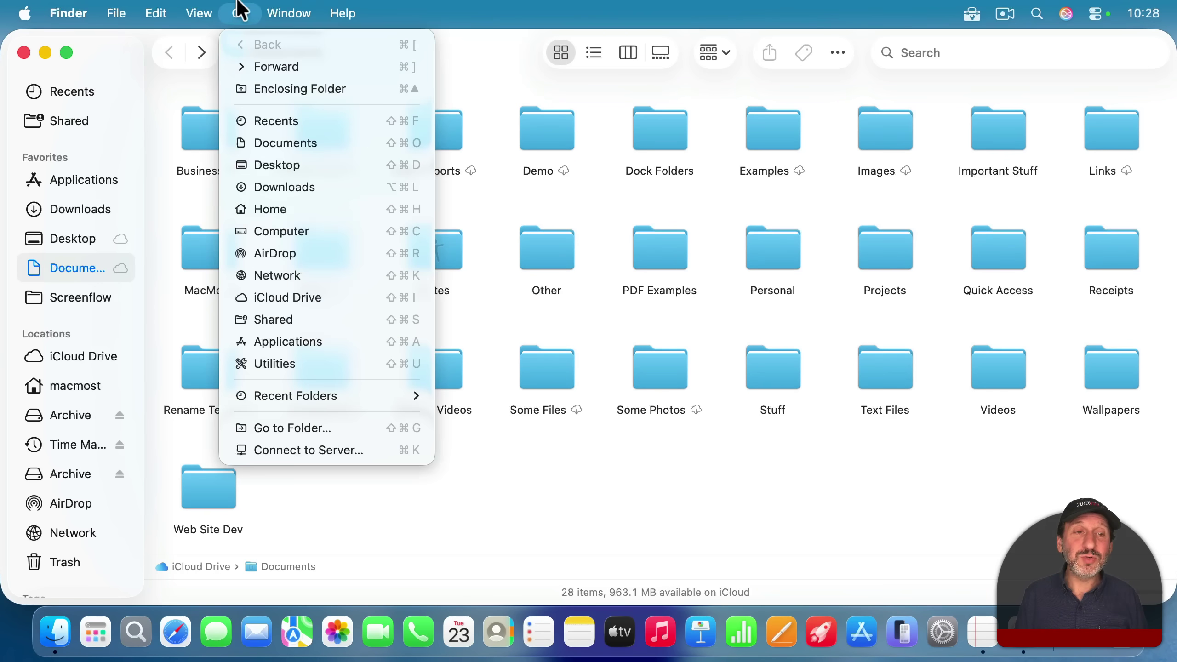
click(275, 208)
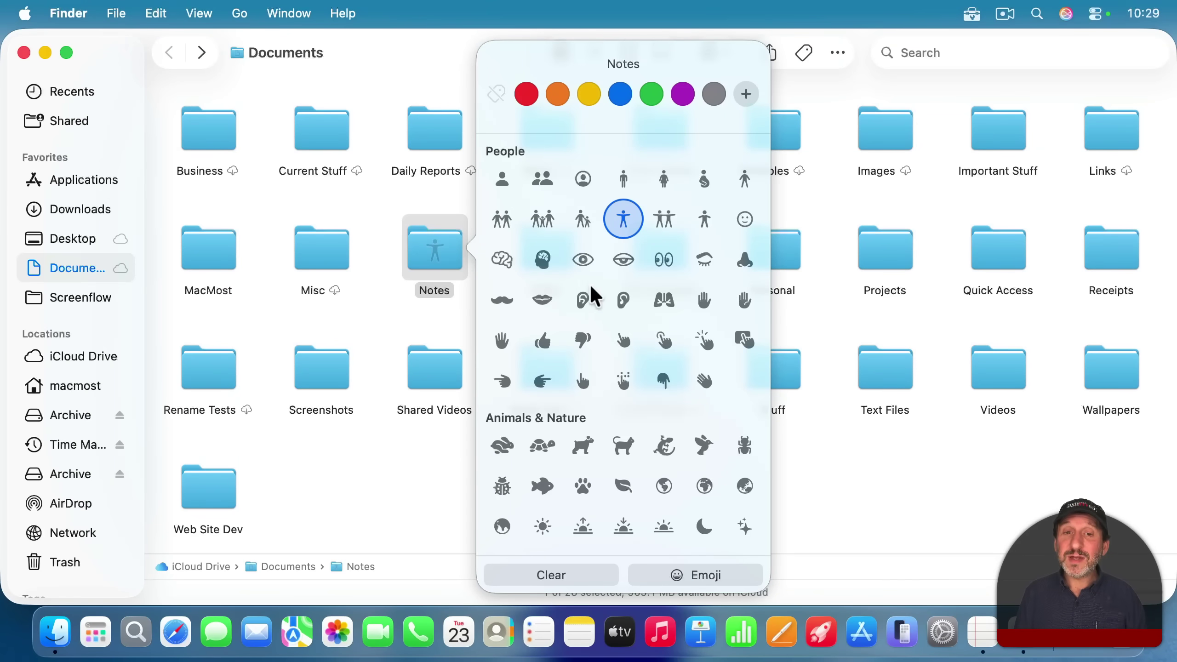
- Try frying pan, car, house and cat symbols on the Notes folder
scroll(574, 330, down, 2)
scroll(571, 325, down, 10)
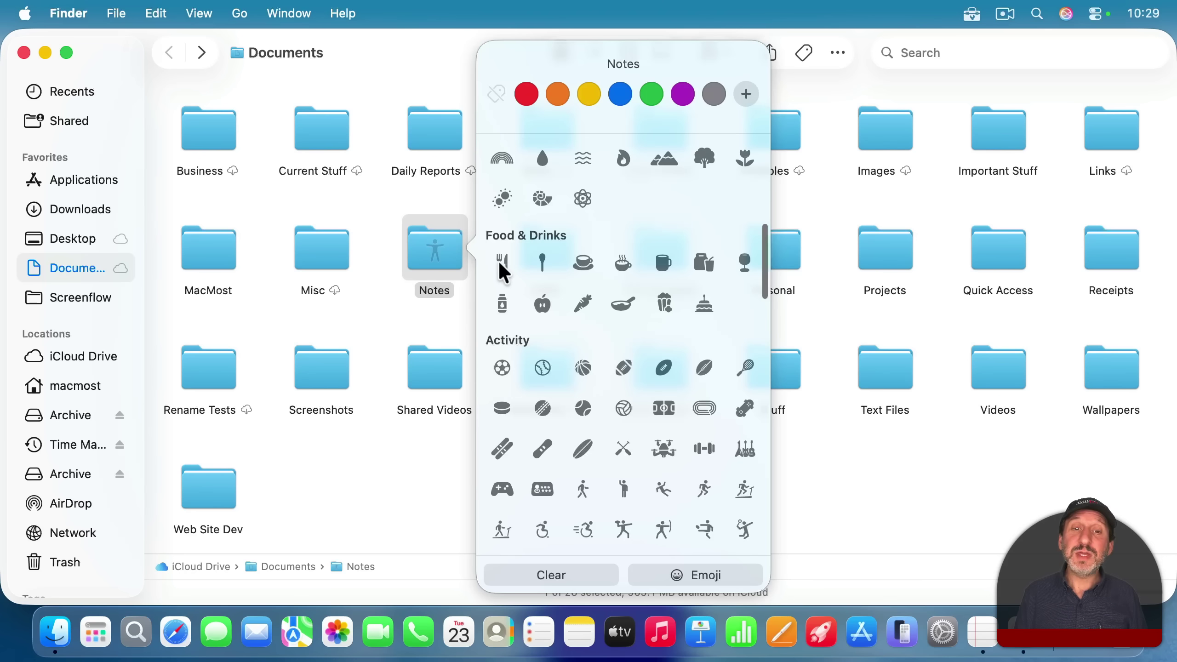
click(629, 305)
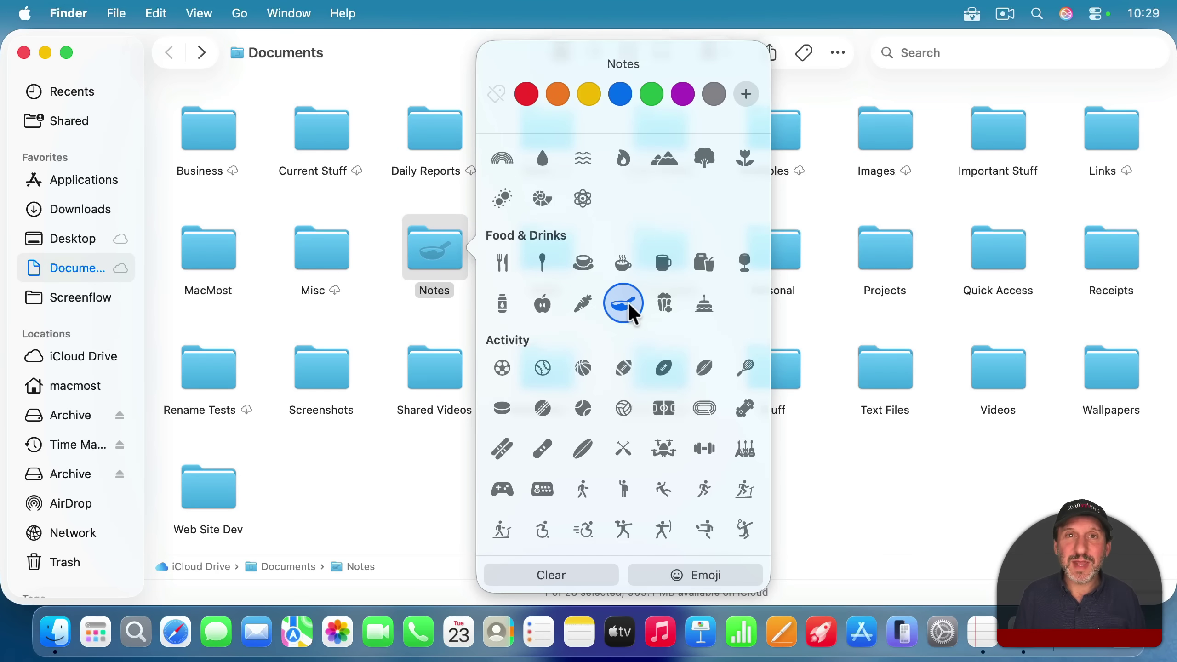
scroll(628, 303, down, 10)
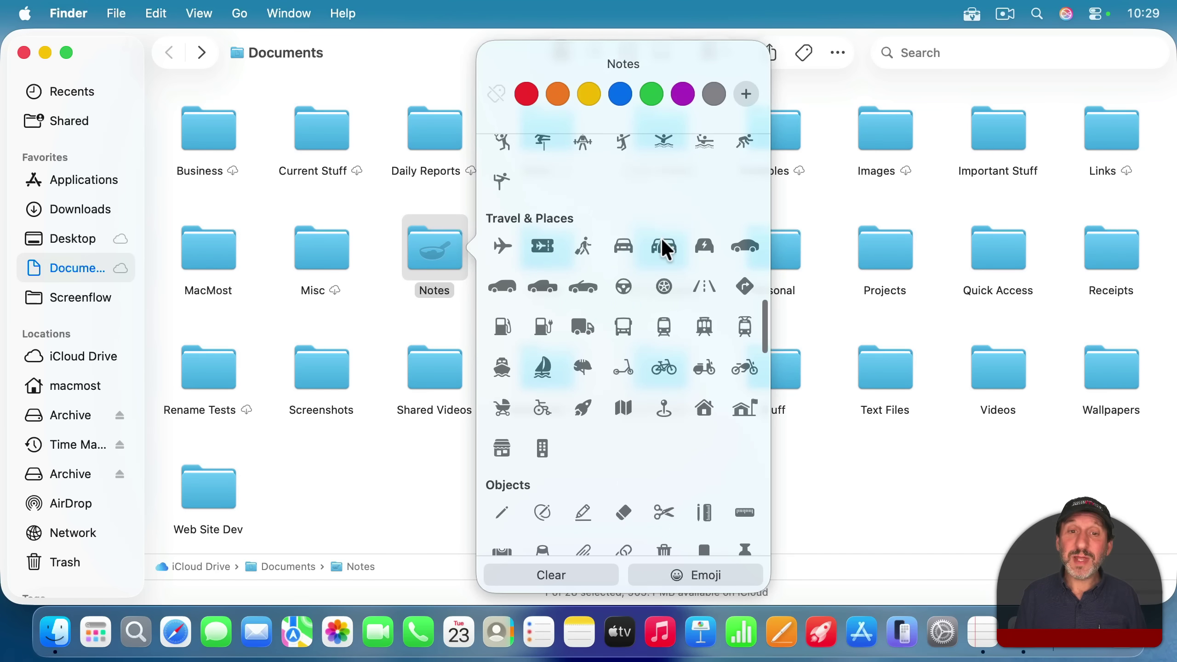
click(508, 289)
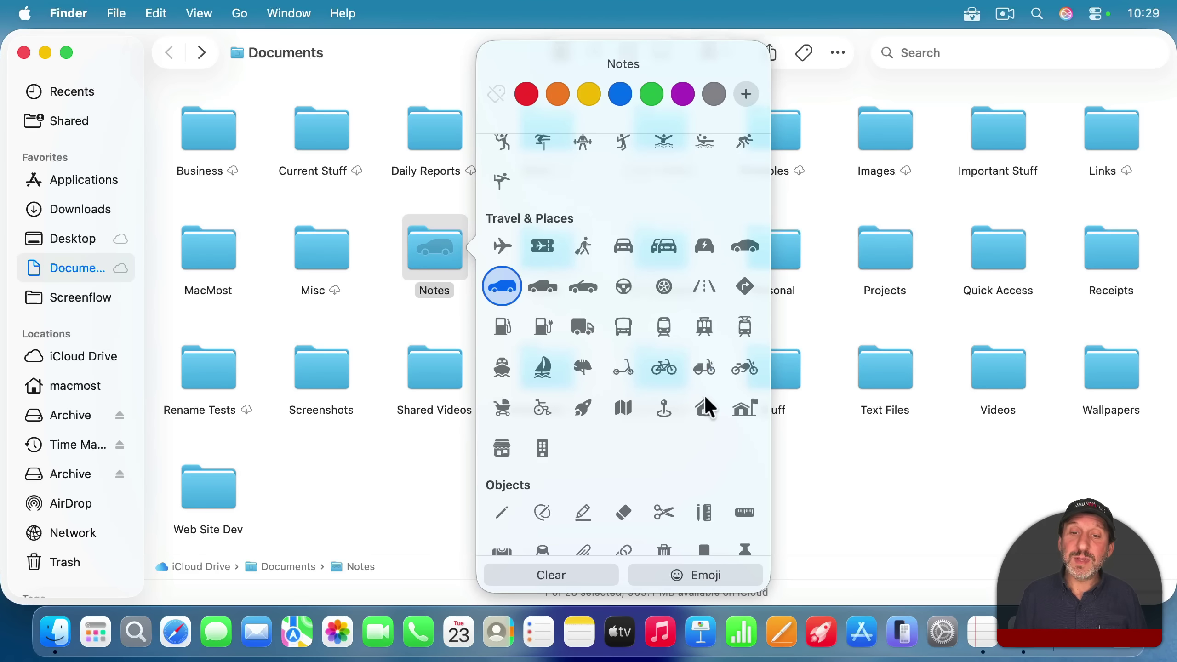
click(705, 409)
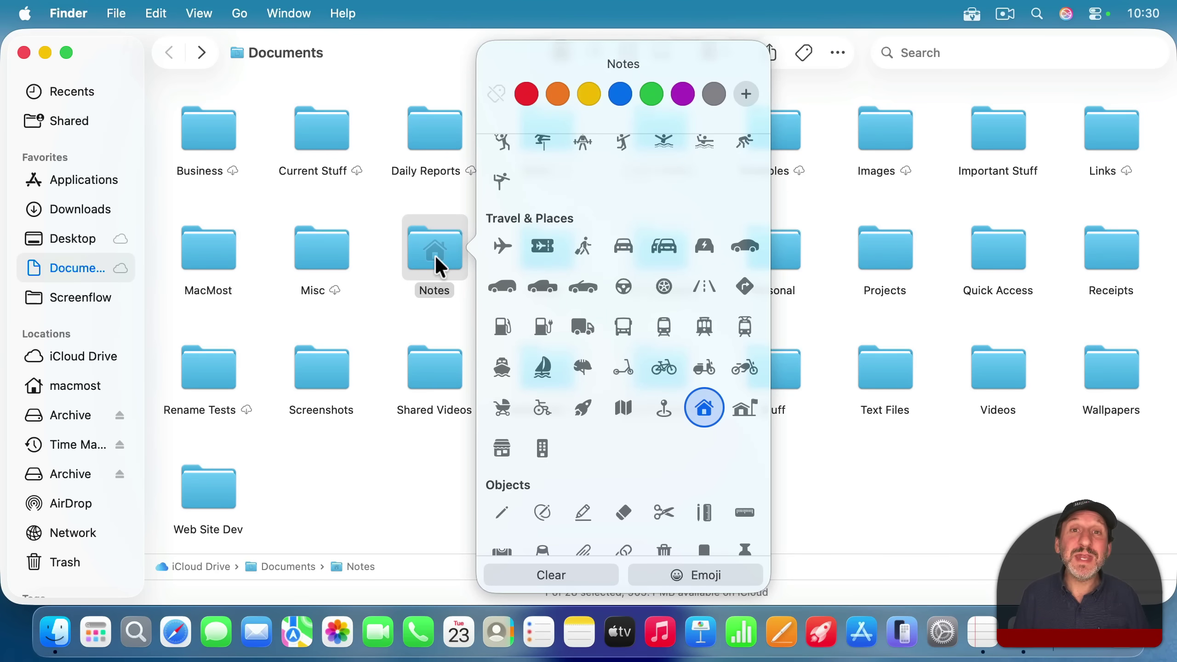
scroll(604, 364, up, 15)
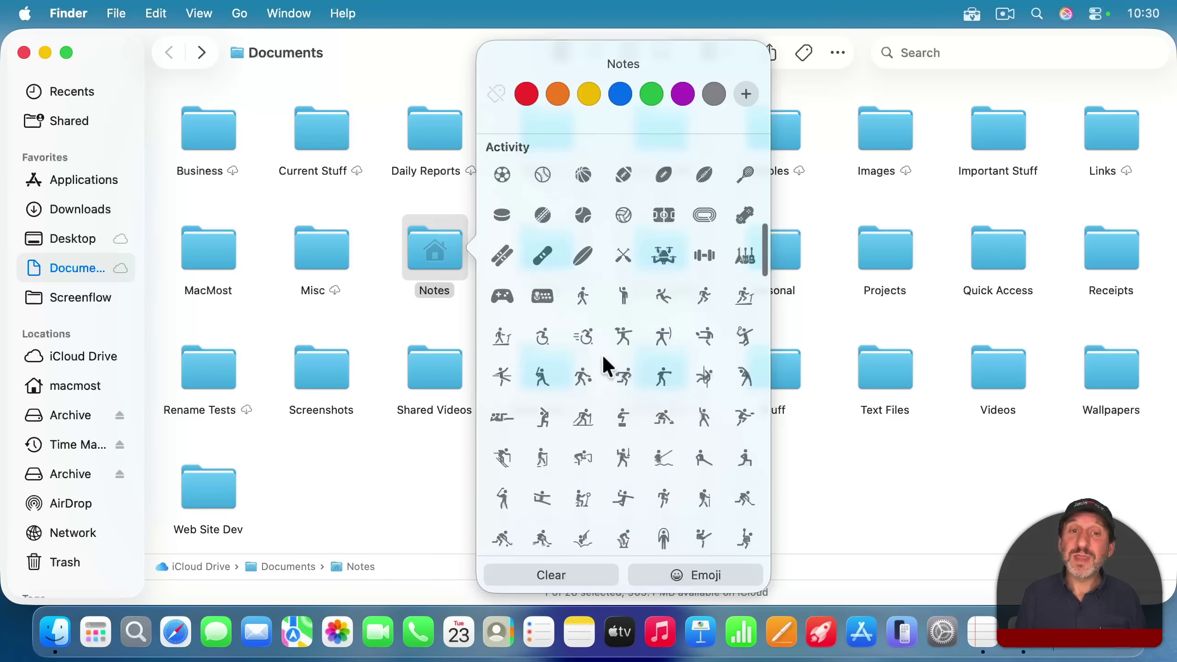
scroll(604, 364, up, 10)
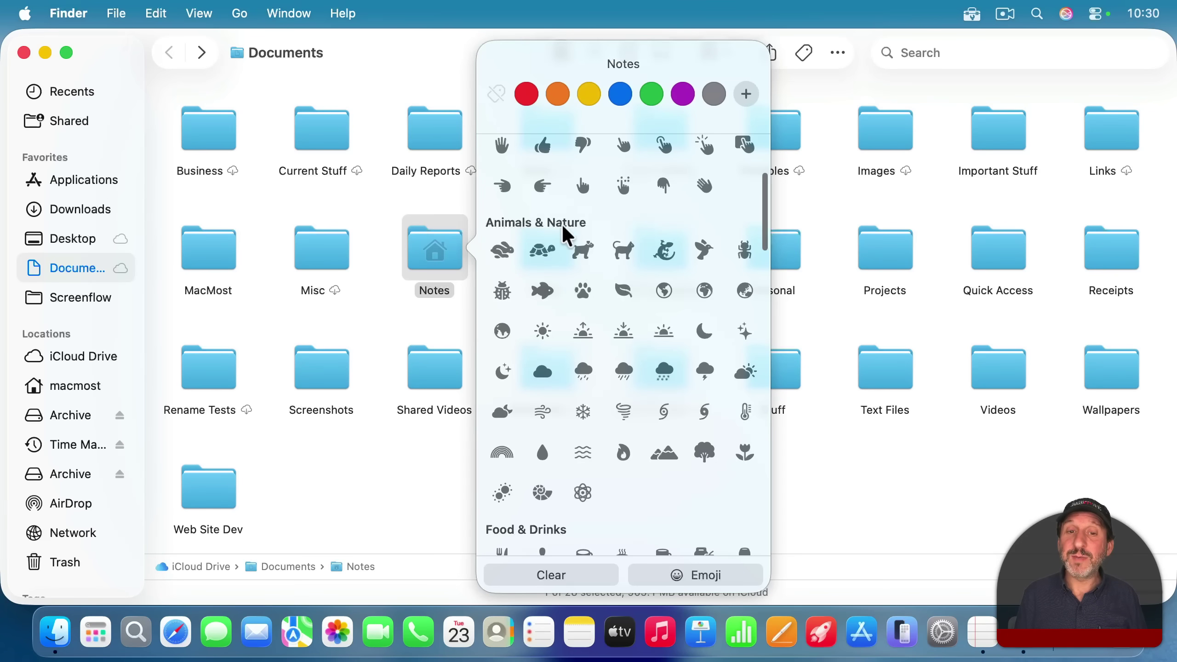
click(625, 255)
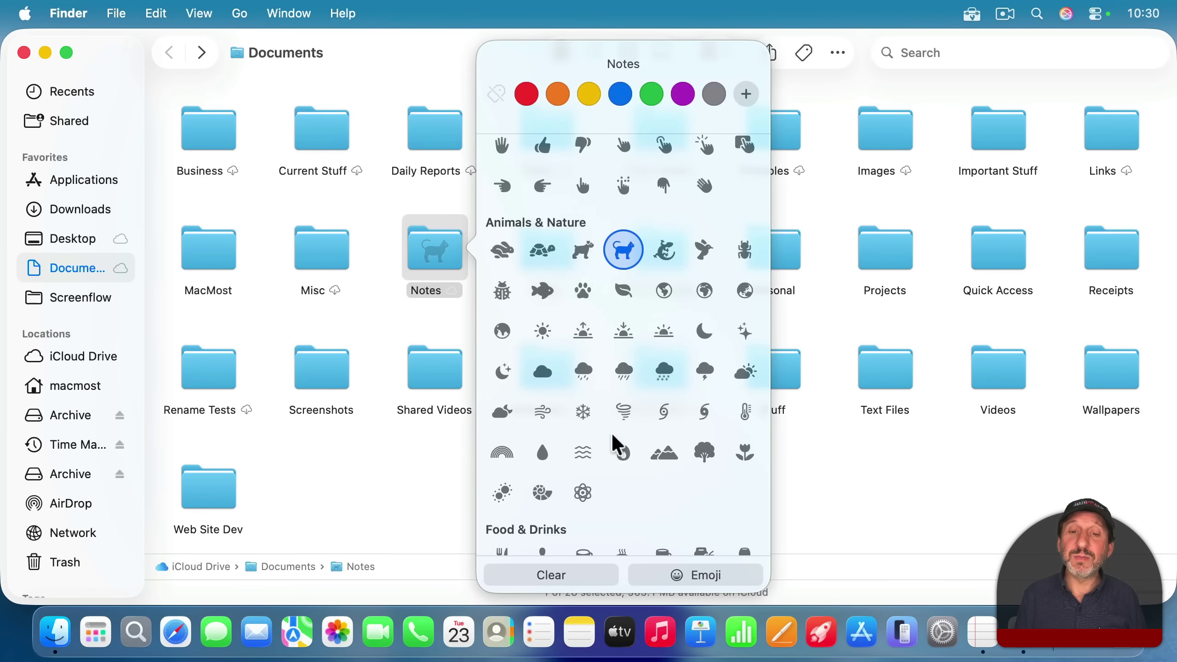
- Try pet carrier, piano keys, music notes, single note and music list symbols on Notes
scroll(614, 442, down, 6)
scroll(613, 437, down, 10)
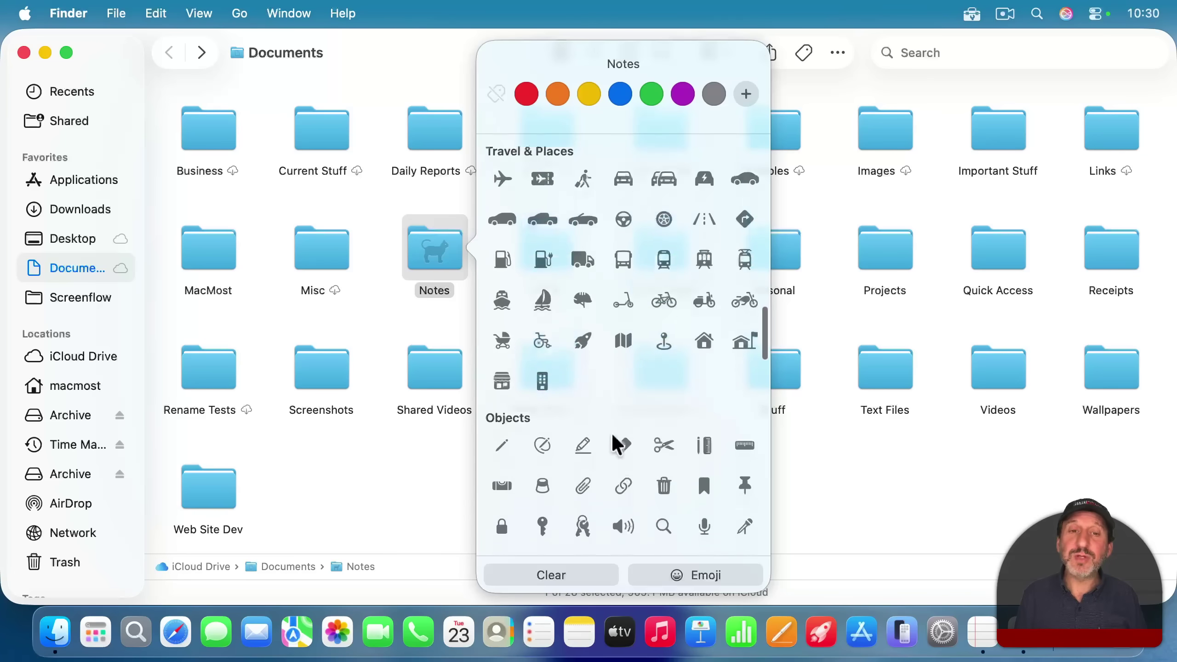
scroll(613, 436, down, 10)
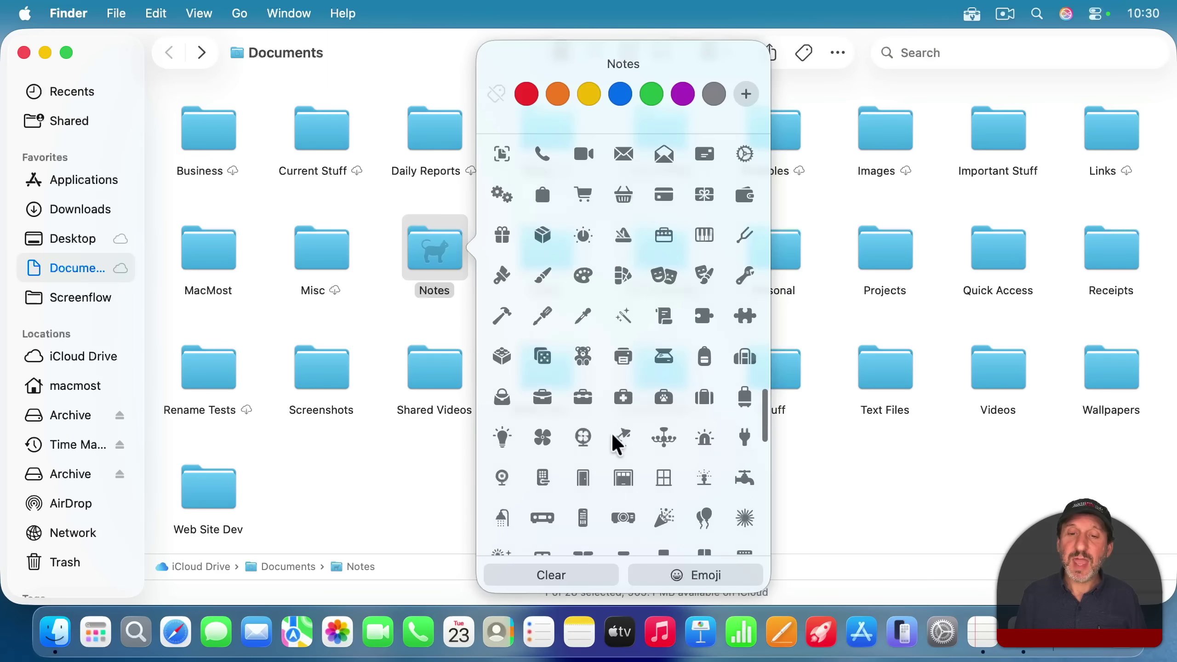
click(667, 373)
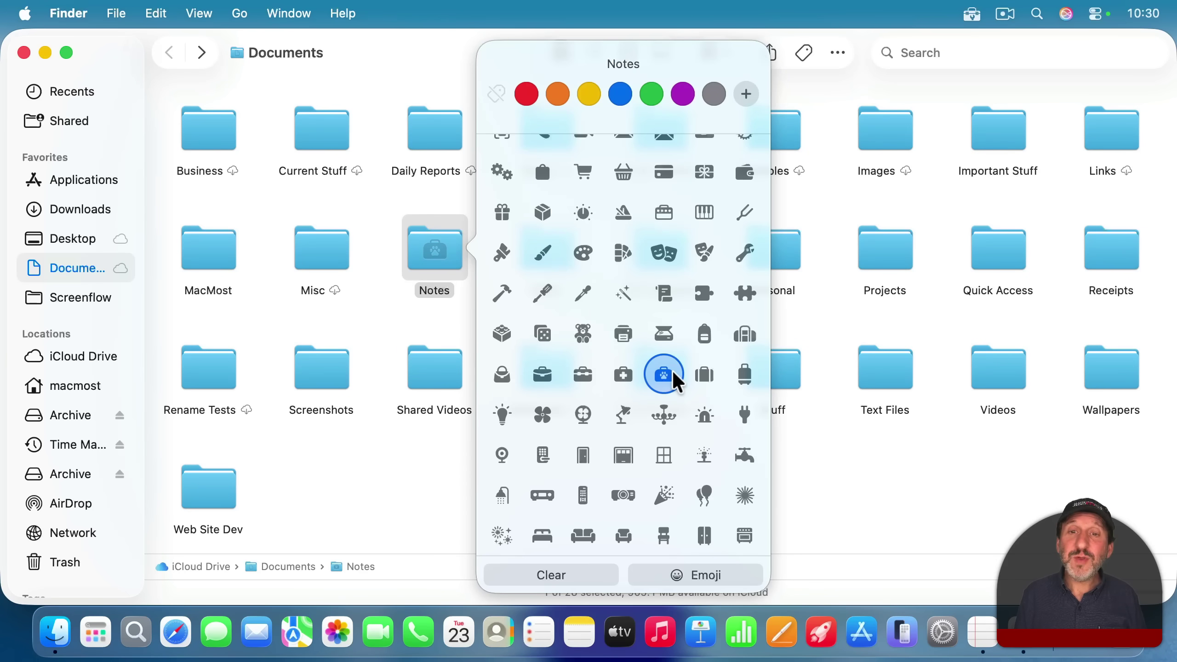
click(709, 217)
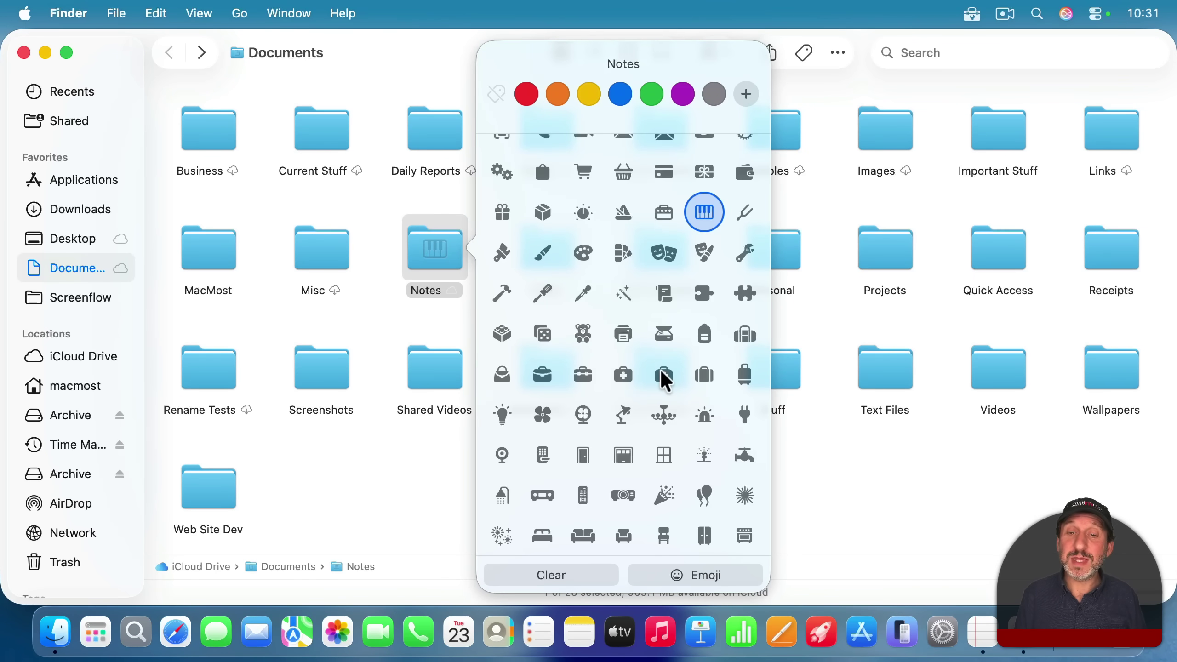
scroll(665, 382, down, 1)
scroll(665, 381, down, 10)
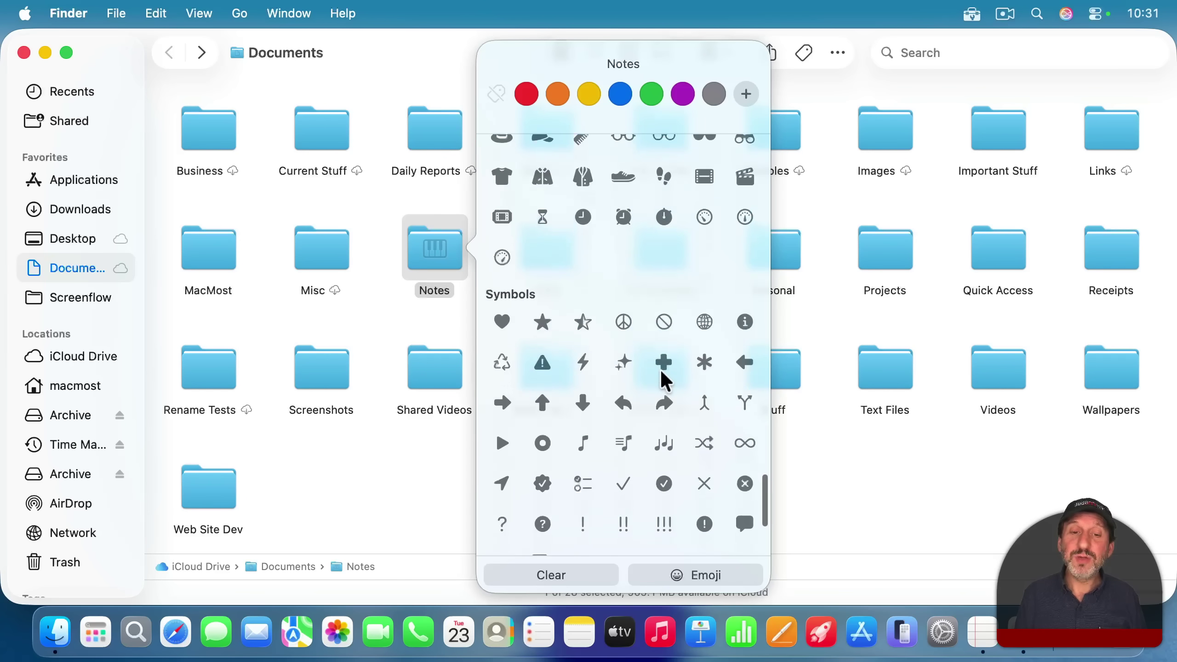
click(667, 316)
click(583, 313)
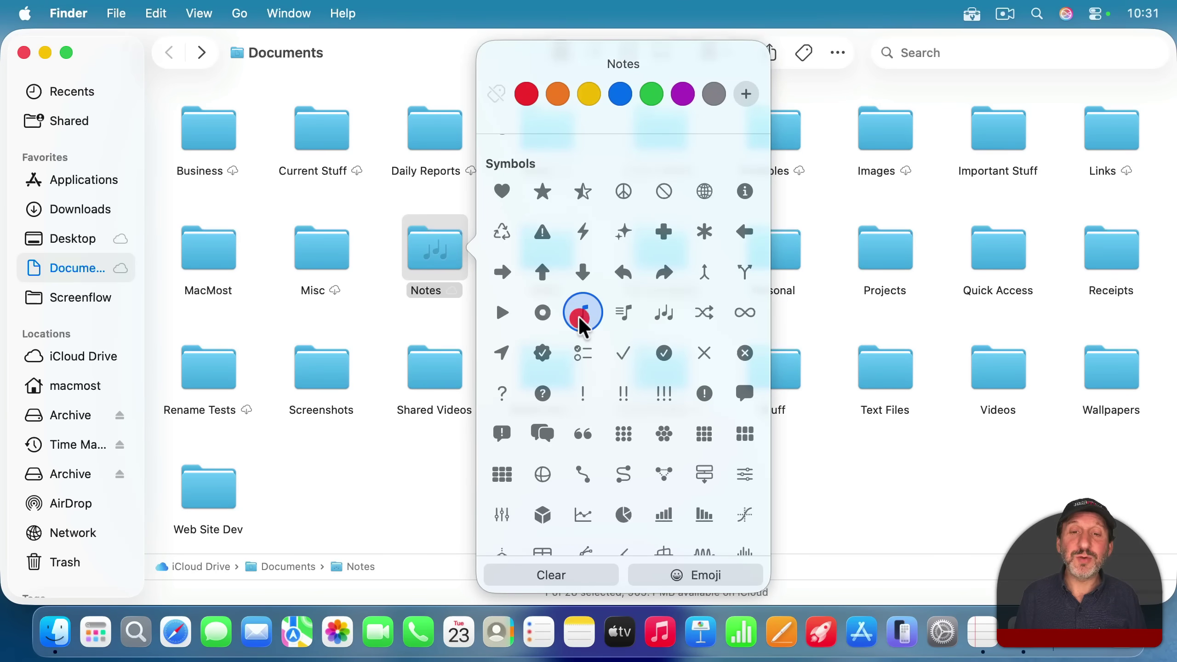
click(628, 315)
- Try paint palette, party-popper and firework burst symbols on Notes
scroll(631, 278, down, 10)
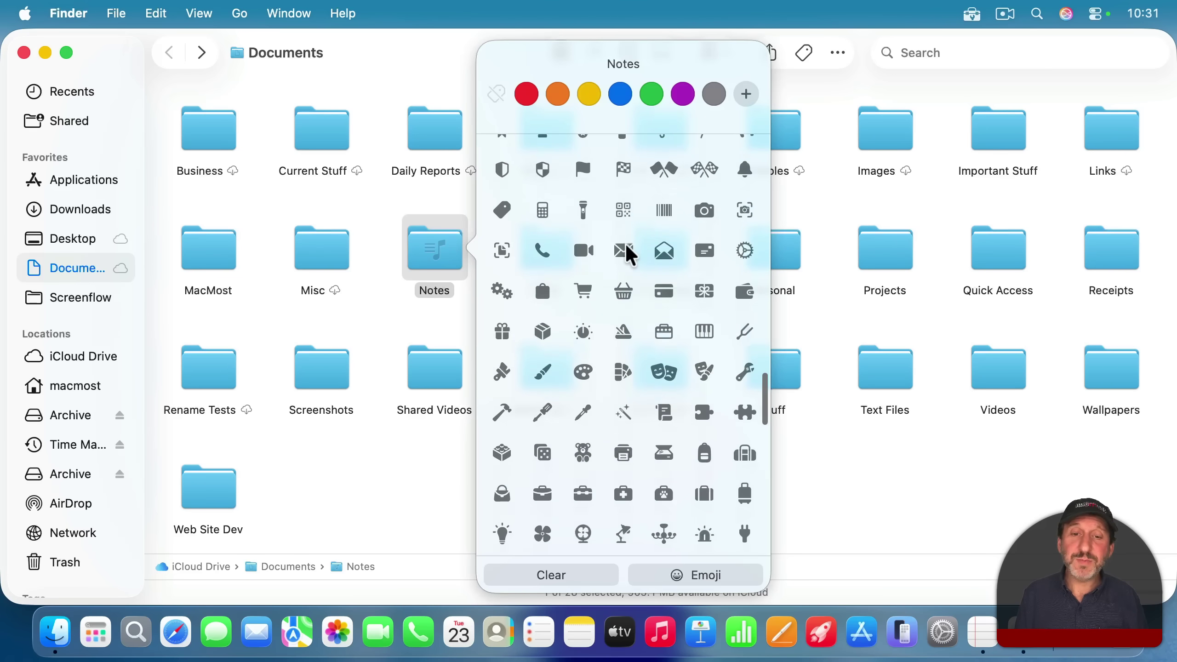
scroll(626, 301, down, 3)
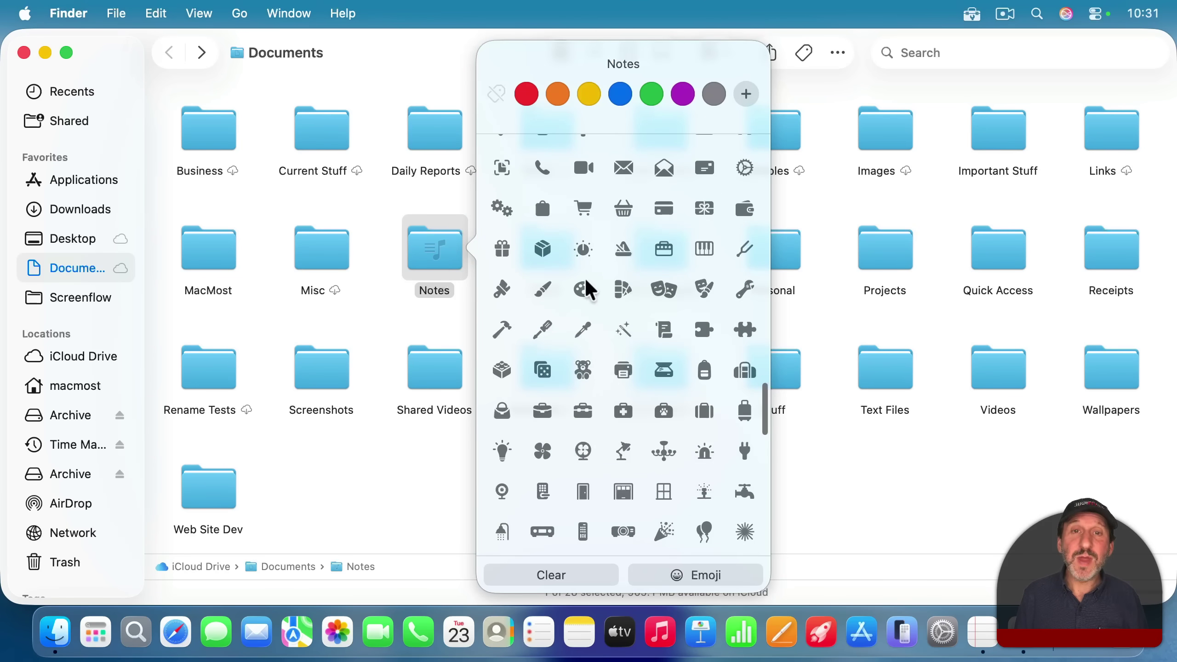
click(585, 291)
scroll(598, 292, up, 2)
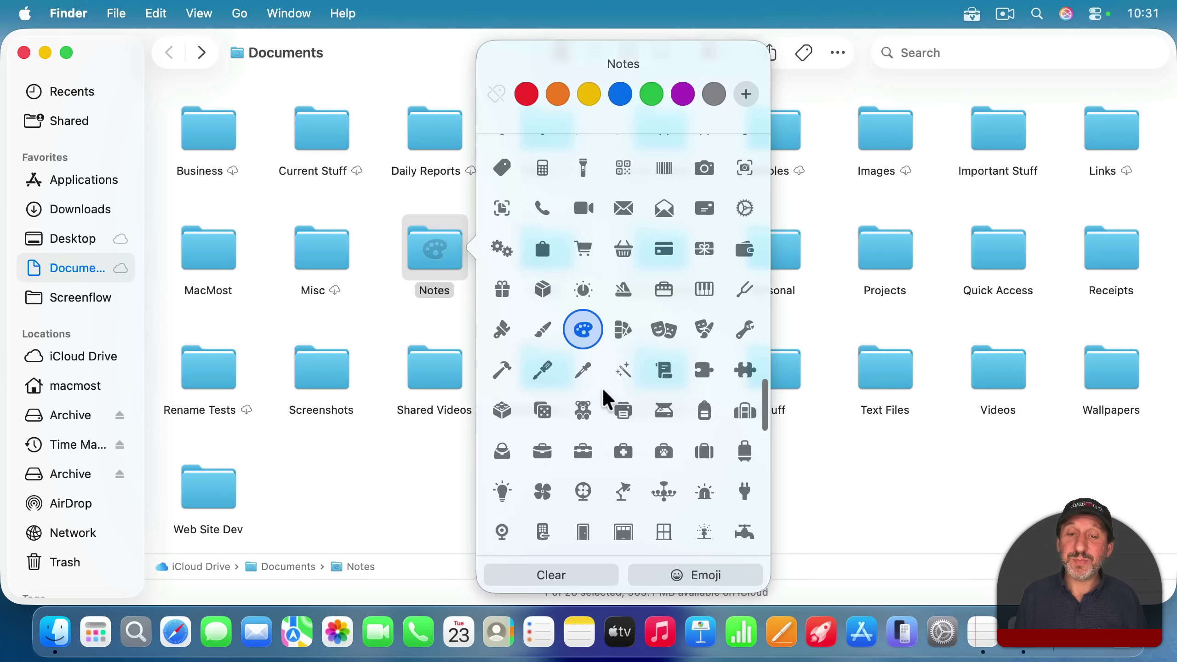
scroll(605, 394, down, 2)
scroll(602, 388, down, 5)
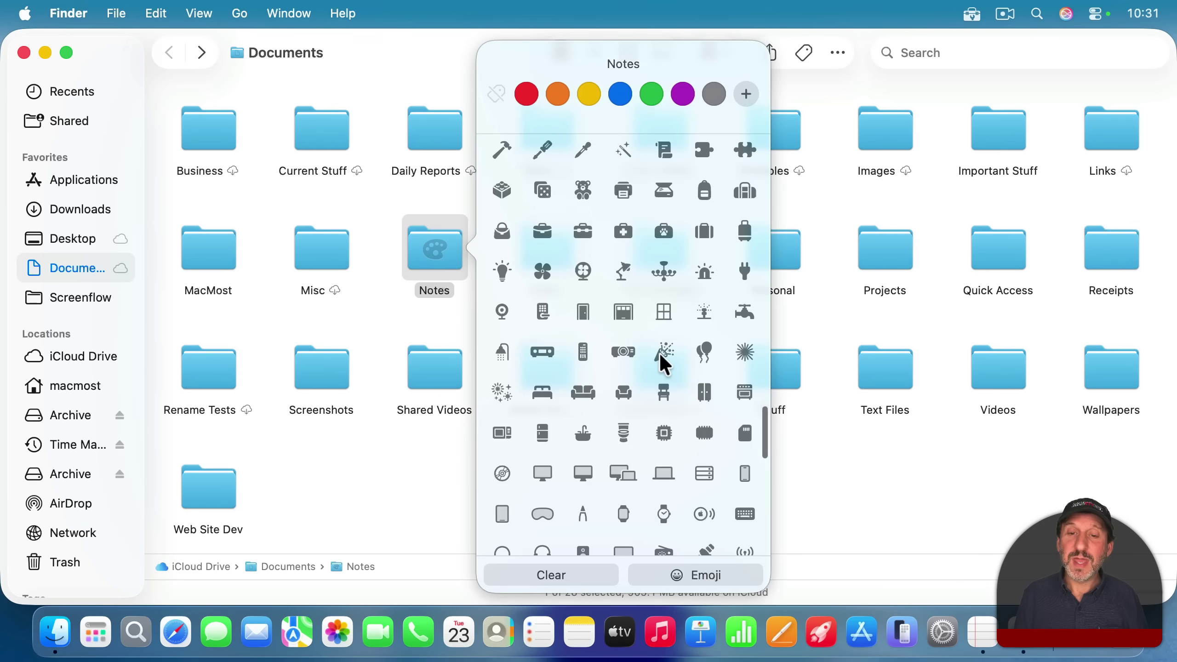
click(663, 359)
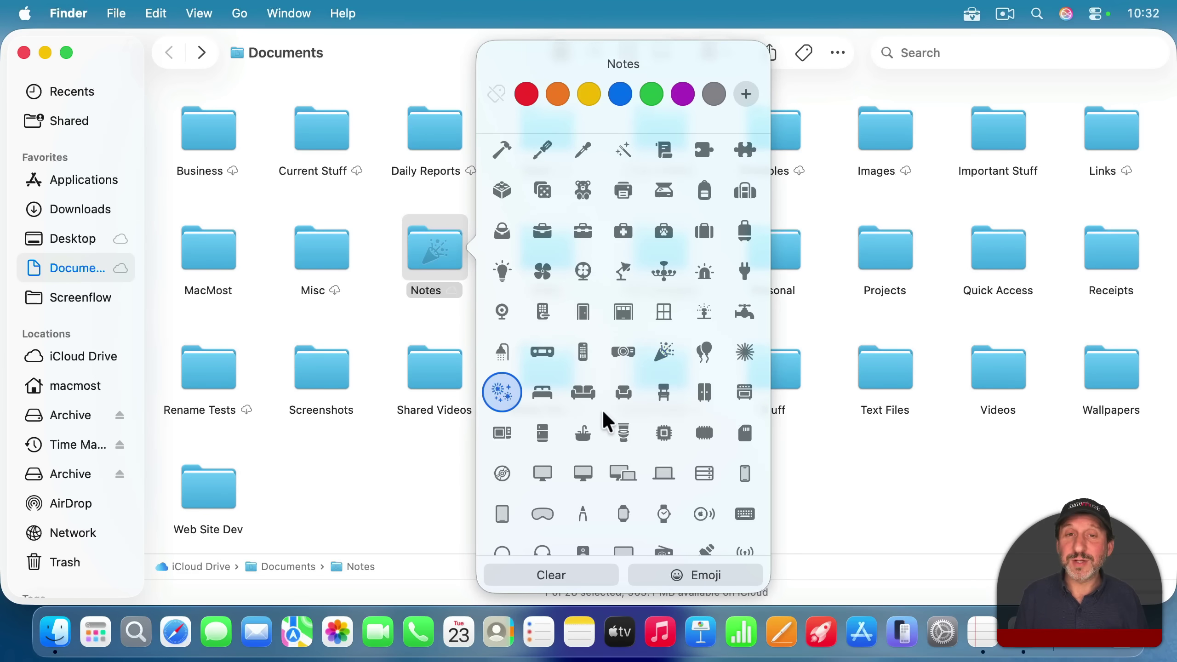
click(624, 439)
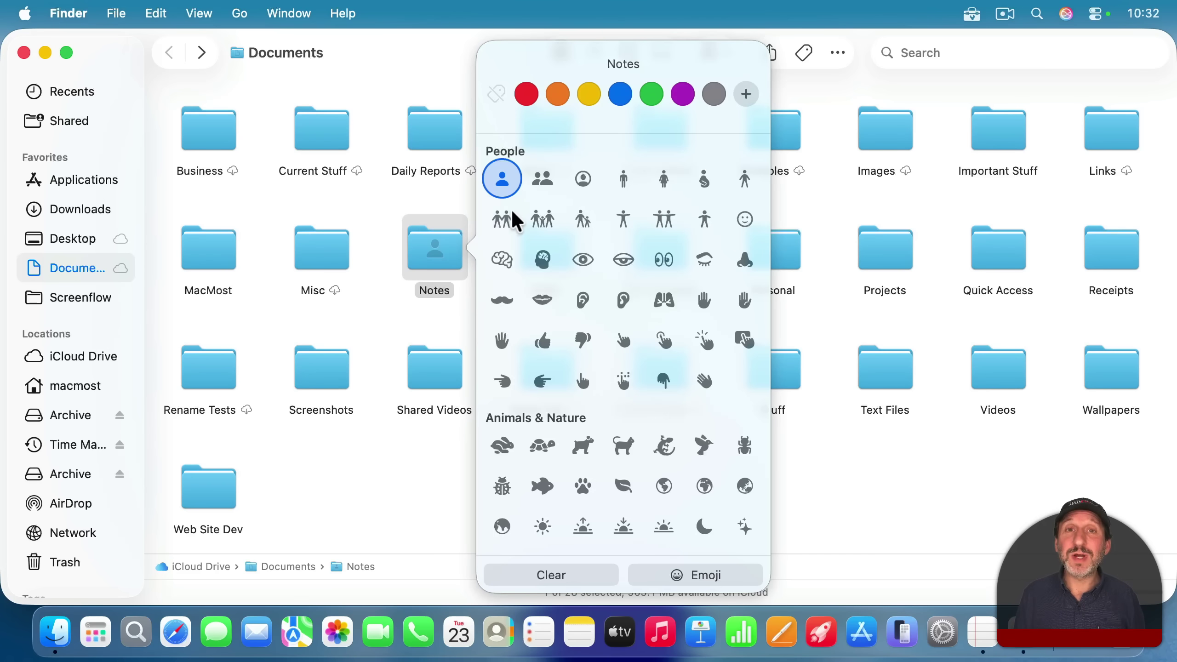
- Clear the symbol from the Notes folder icon
click(542, 578)
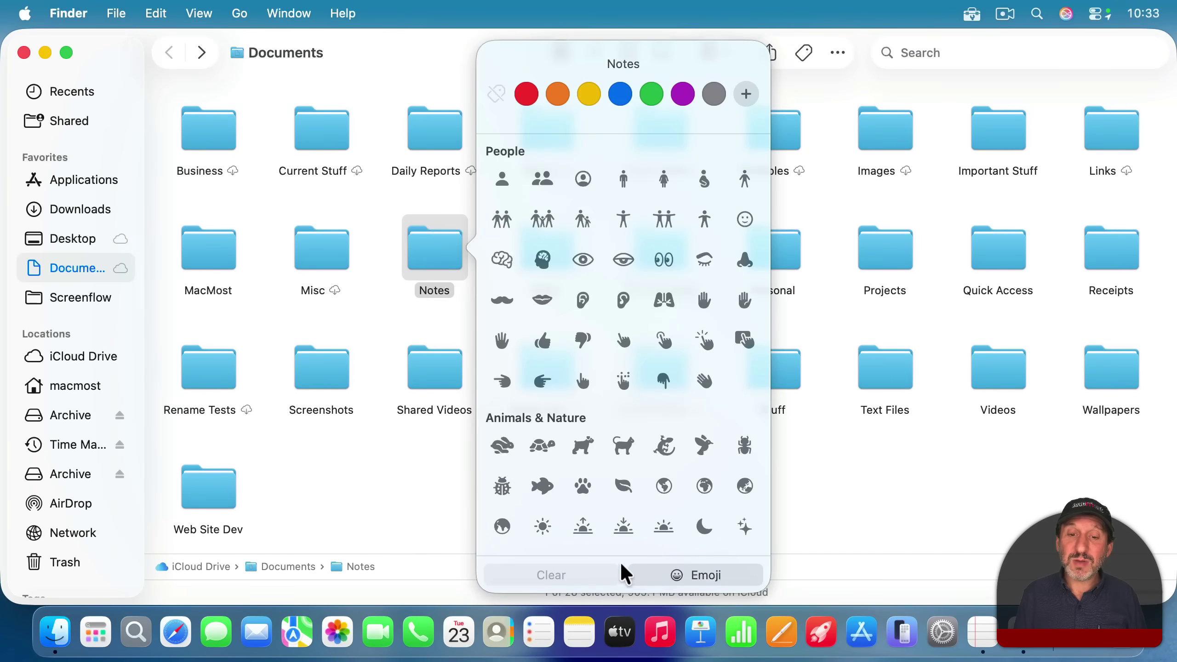
- Put a dolphin emoji on the Notes folder from the emoji collection
click(698, 570)
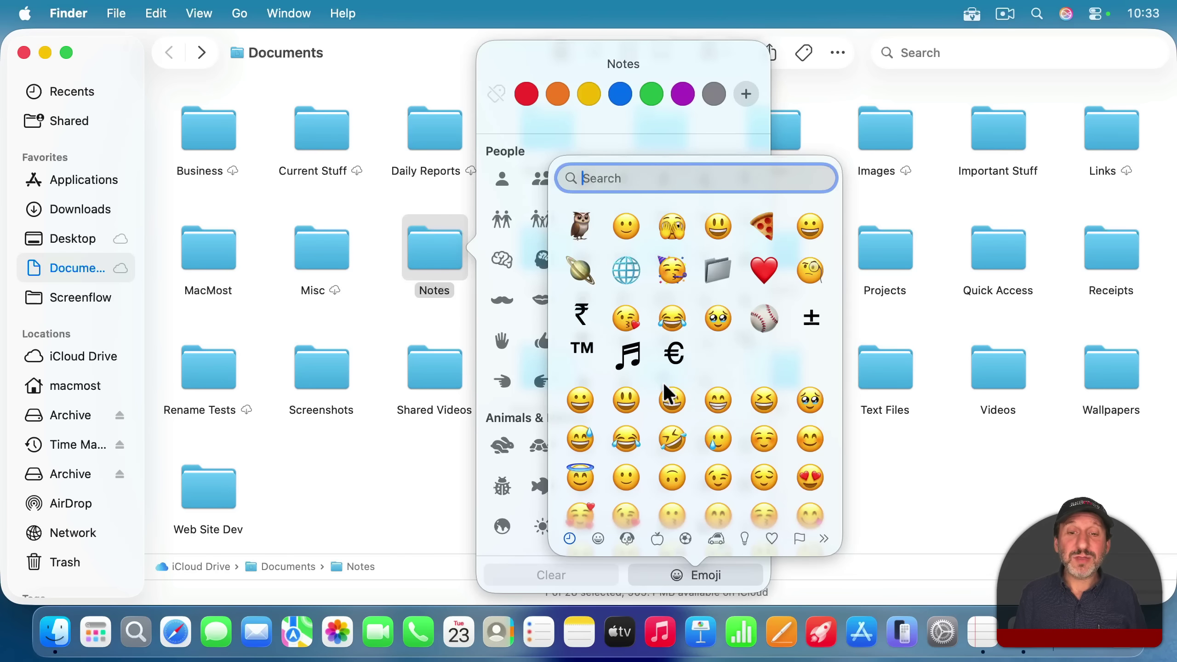
scroll(661, 387, down, 4)
scroll(661, 388, down, 10)
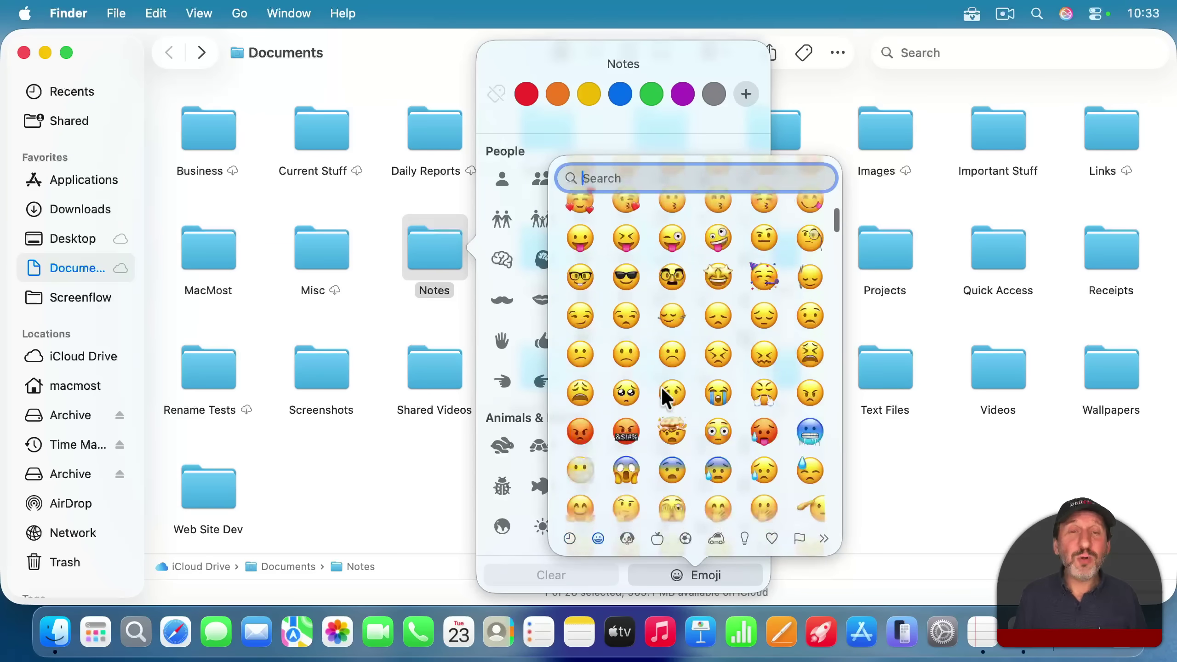
scroll(661, 387, down, 12)
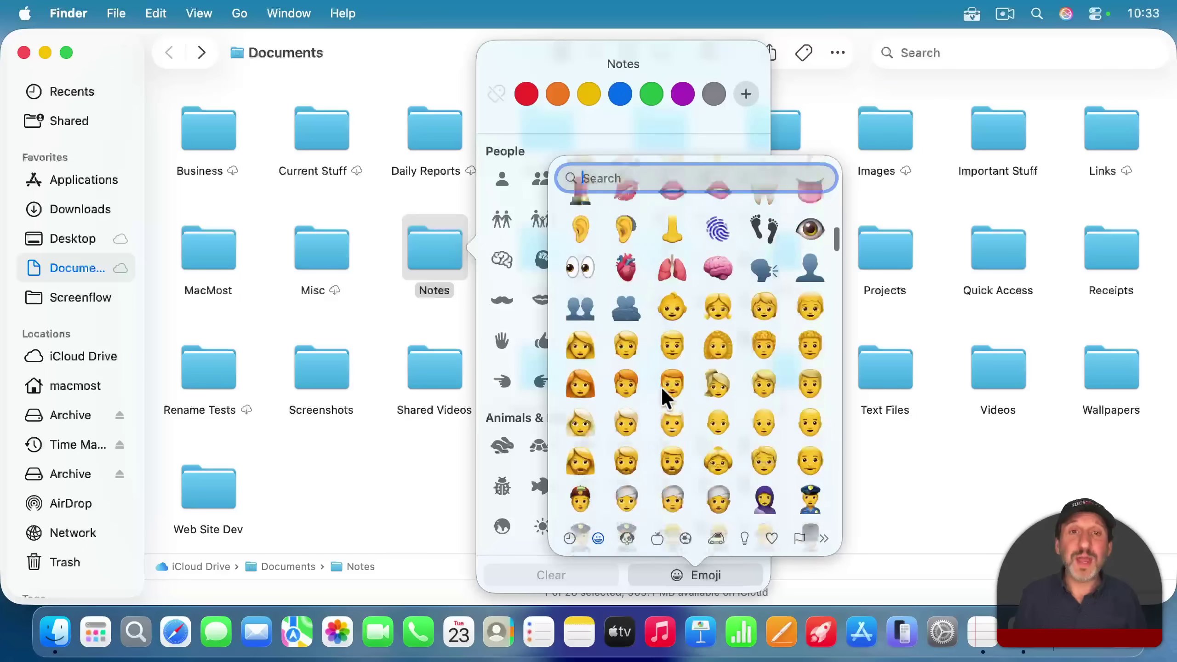
scroll(661, 387, down, 8)
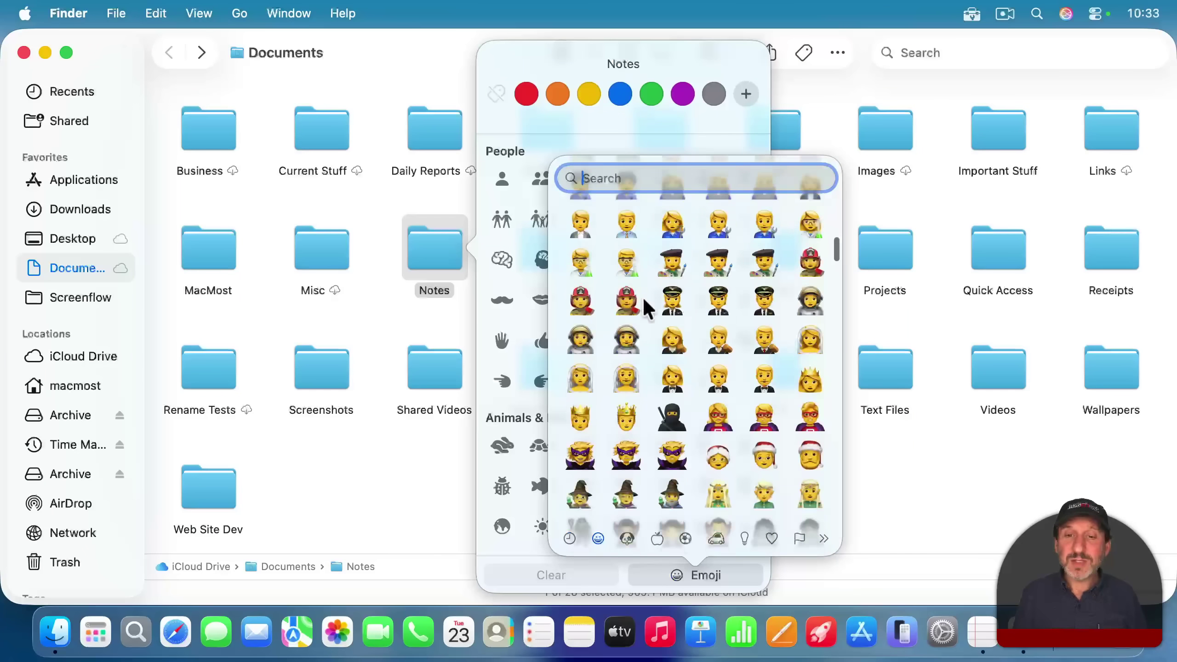
scroll(699, 368, down, 10)
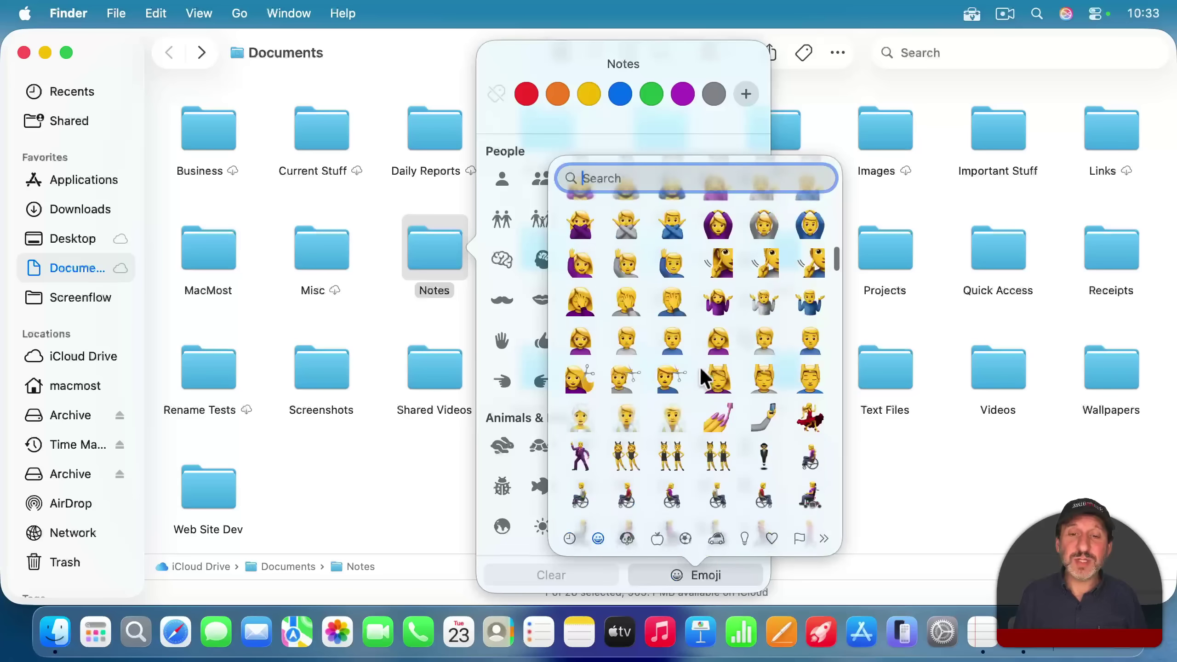
scroll(691, 315, down, 8)
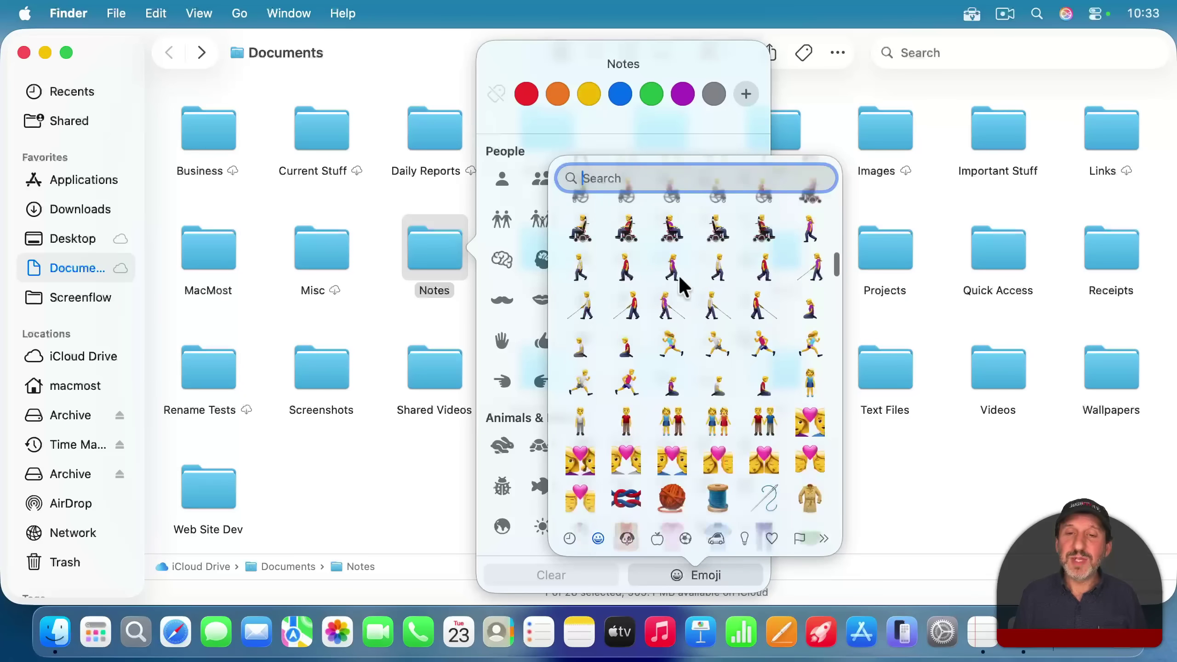
scroll(670, 363, down, 10)
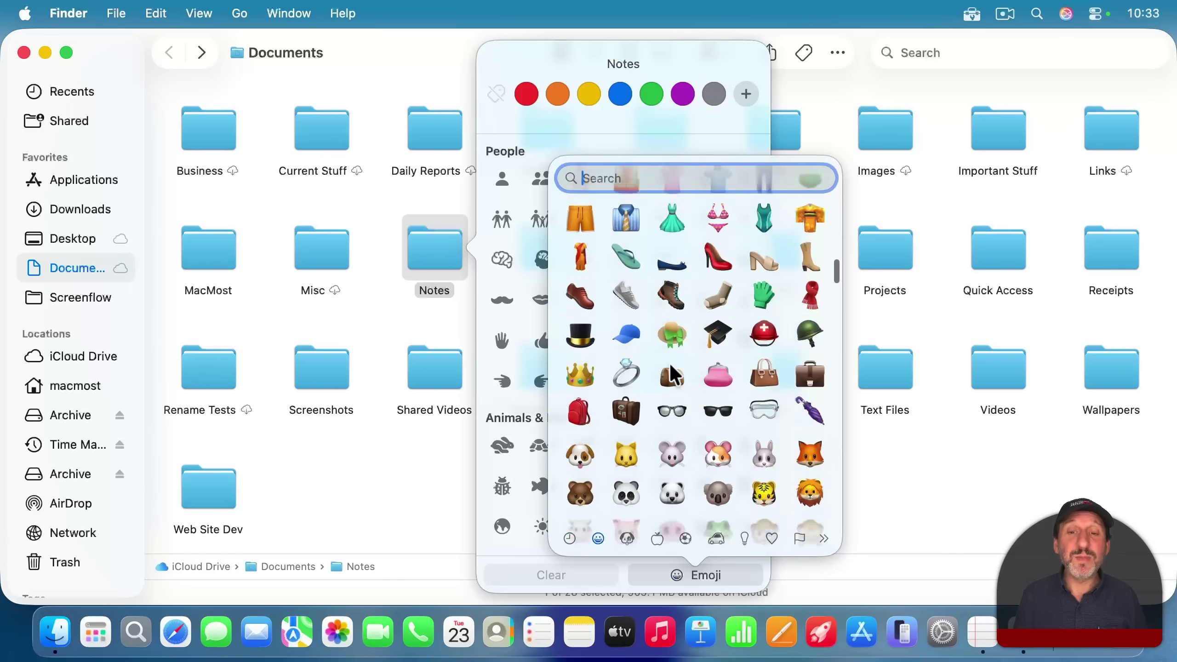
scroll(670, 367, down, 10)
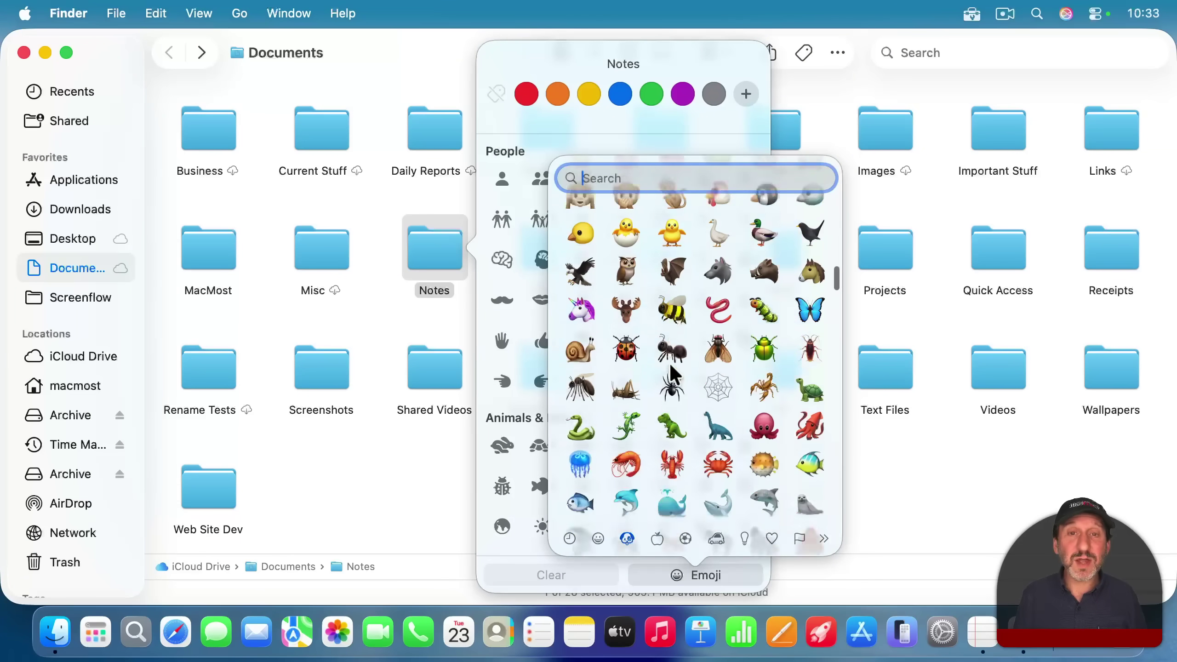
scroll(669, 364, down, 2)
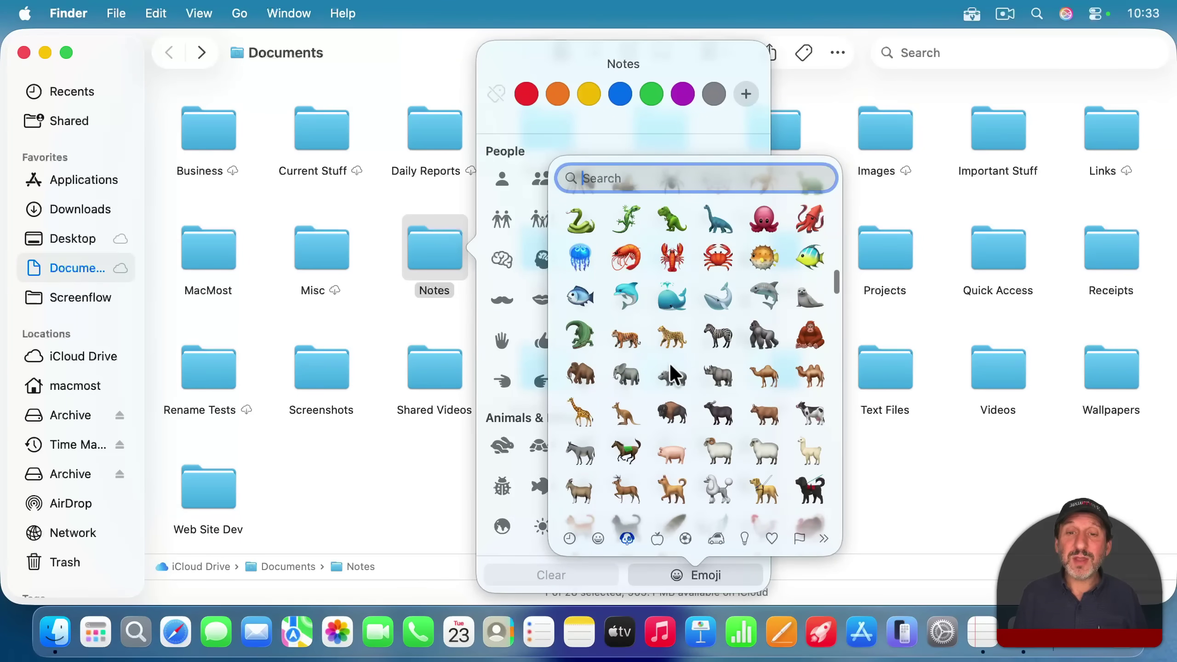
scroll(669, 363, down, 1)
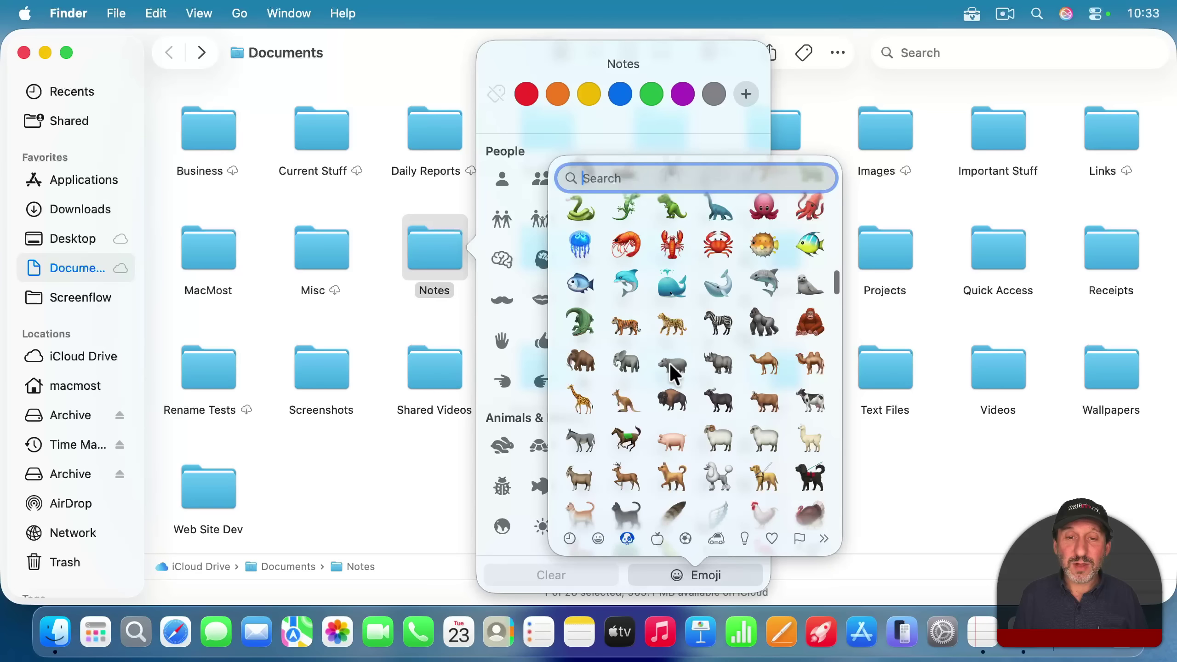
click(631, 283)
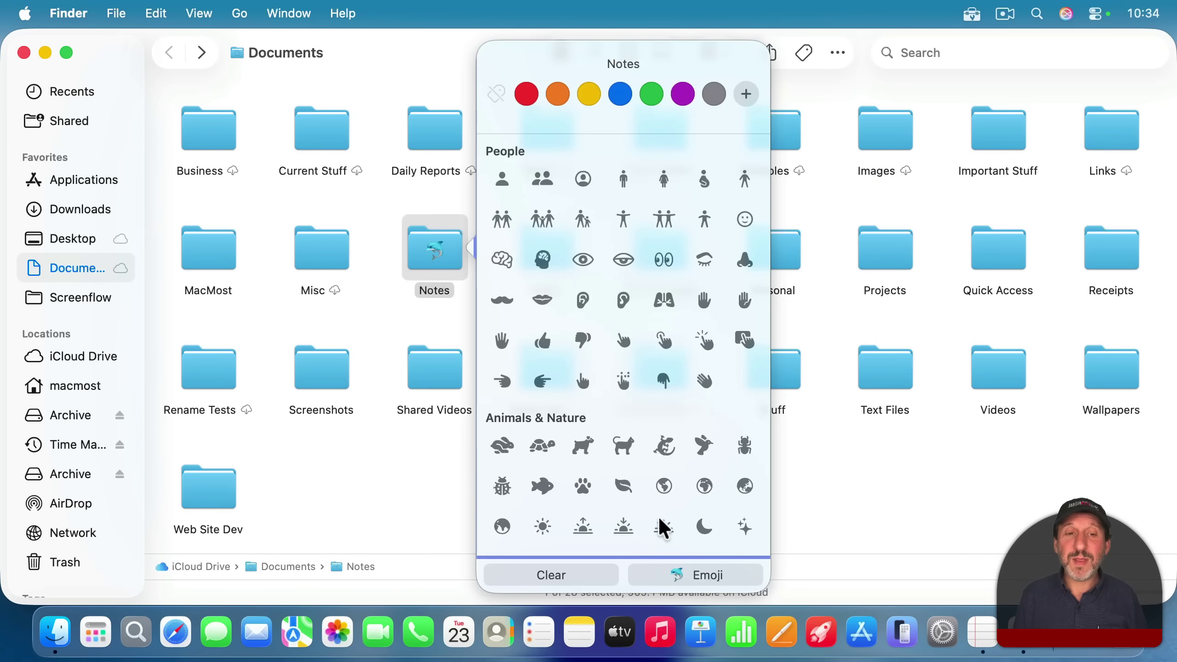
- Replace the dolphin with a dog-face emoji on Notes
click(695, 577)
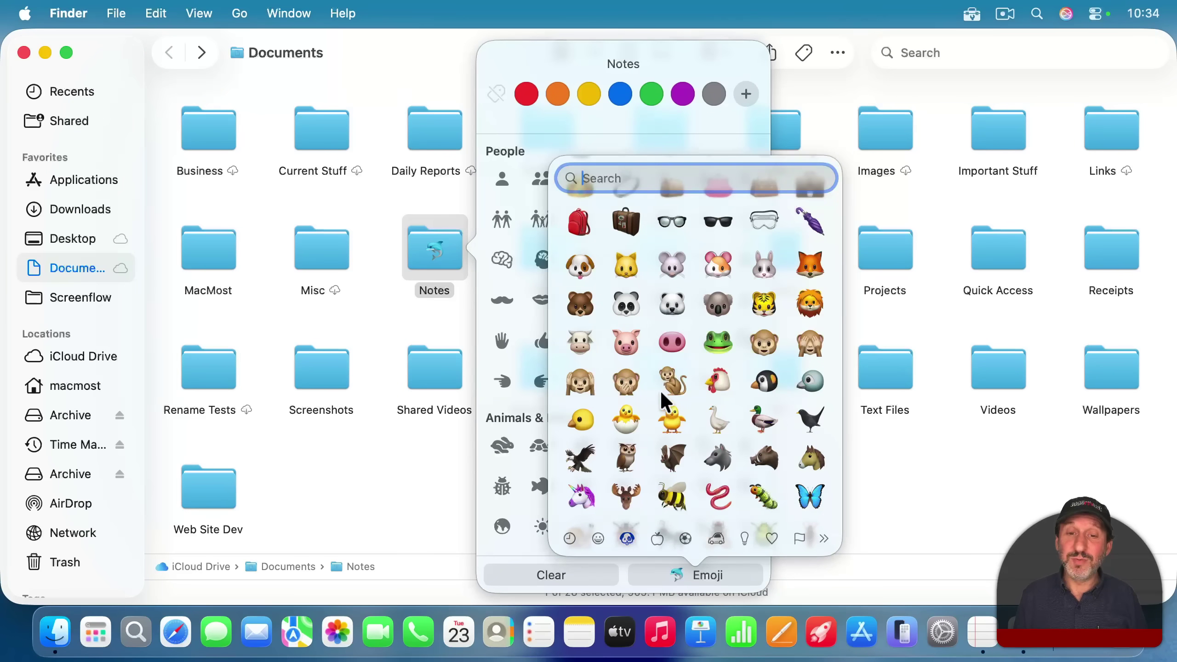
click(584, 271)
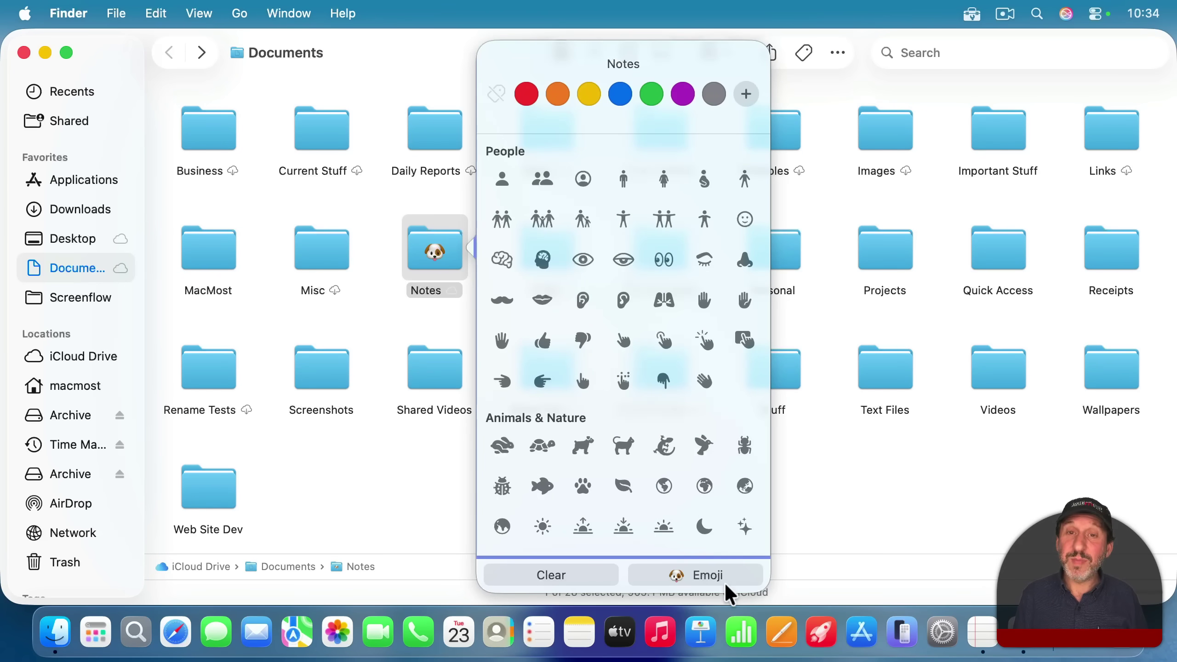
click(703, 580)
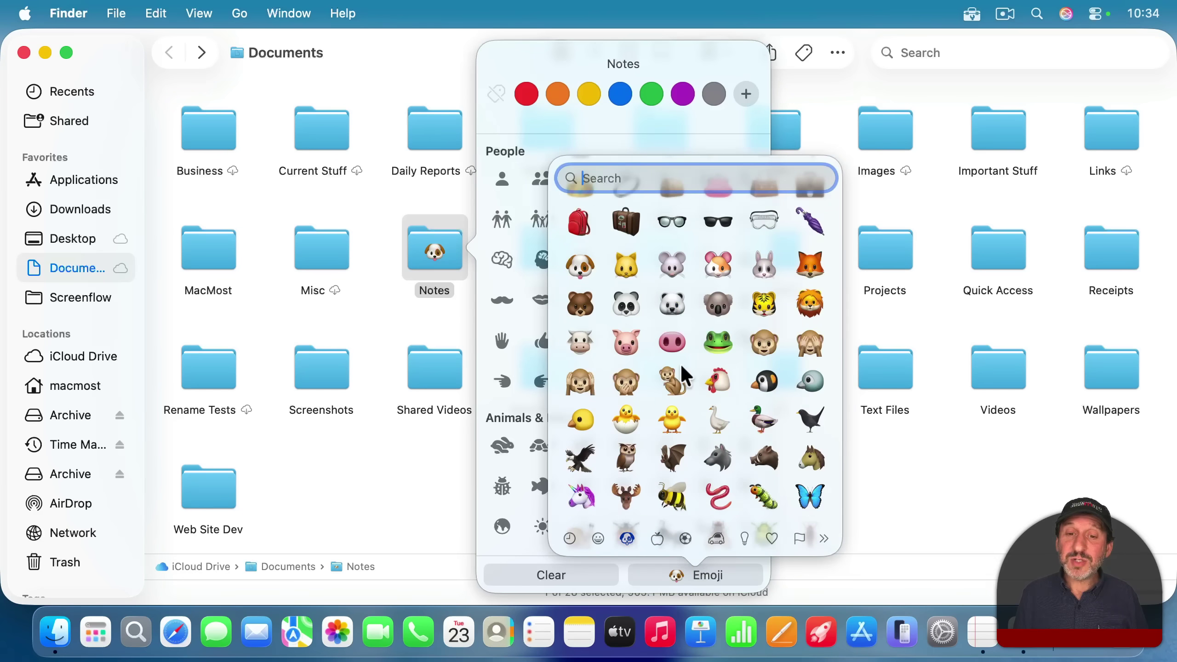
scroll(636, 225, up, 5)
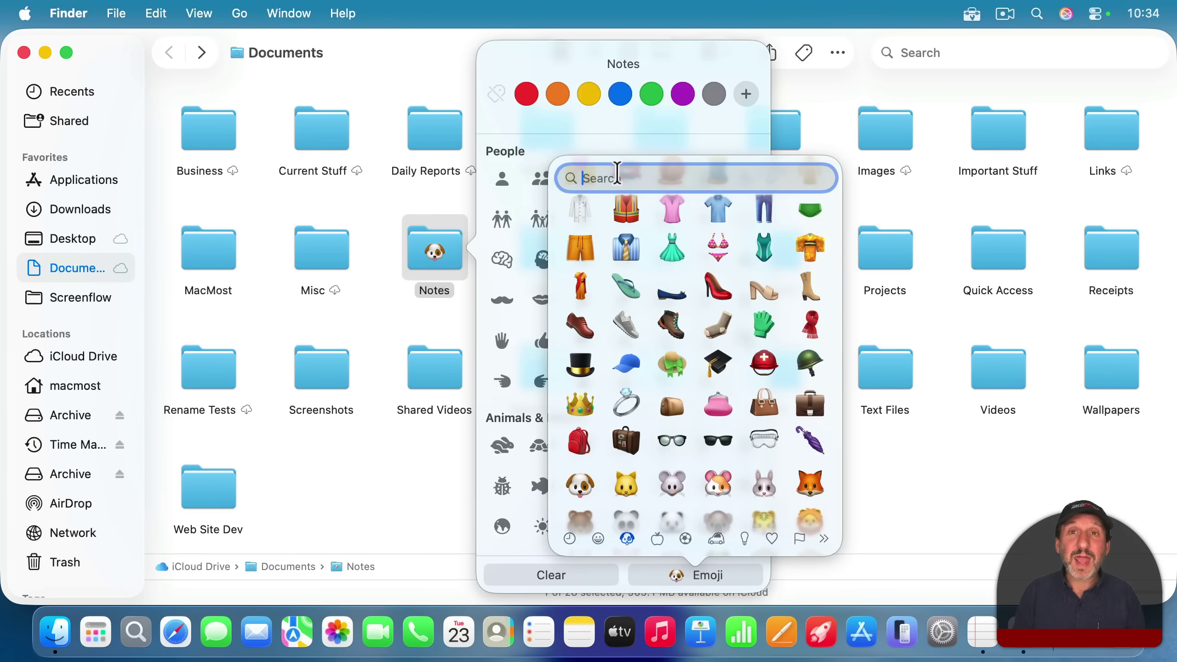
text(busi)
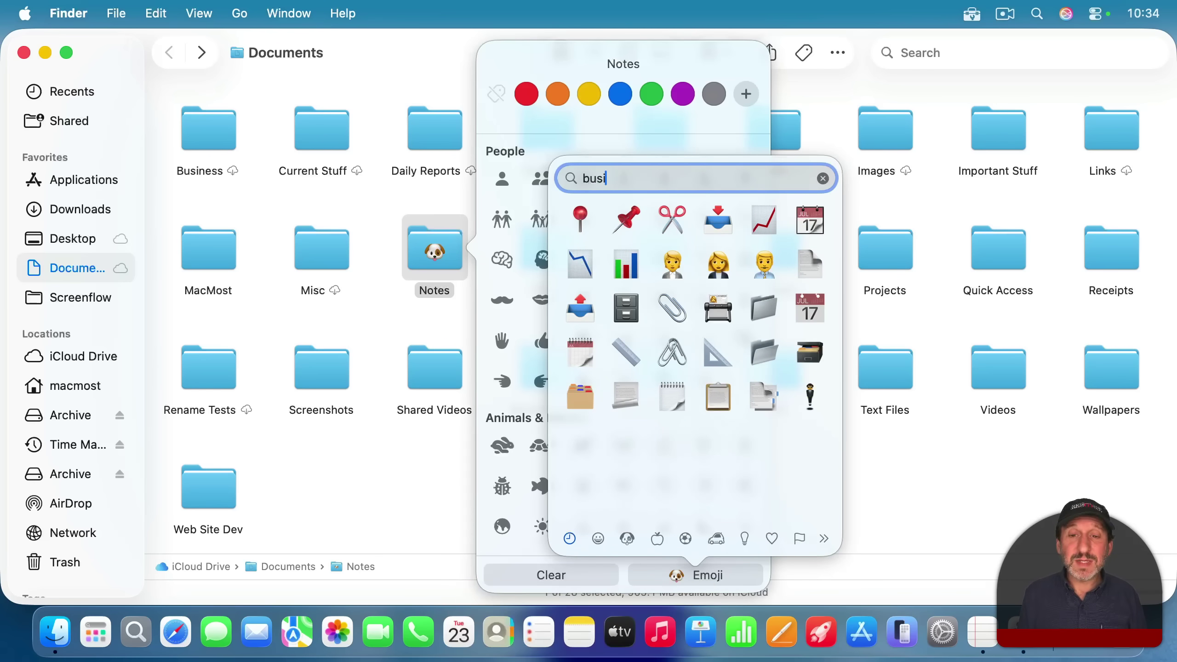
key(super+a)
text(charts)
key(super+a)
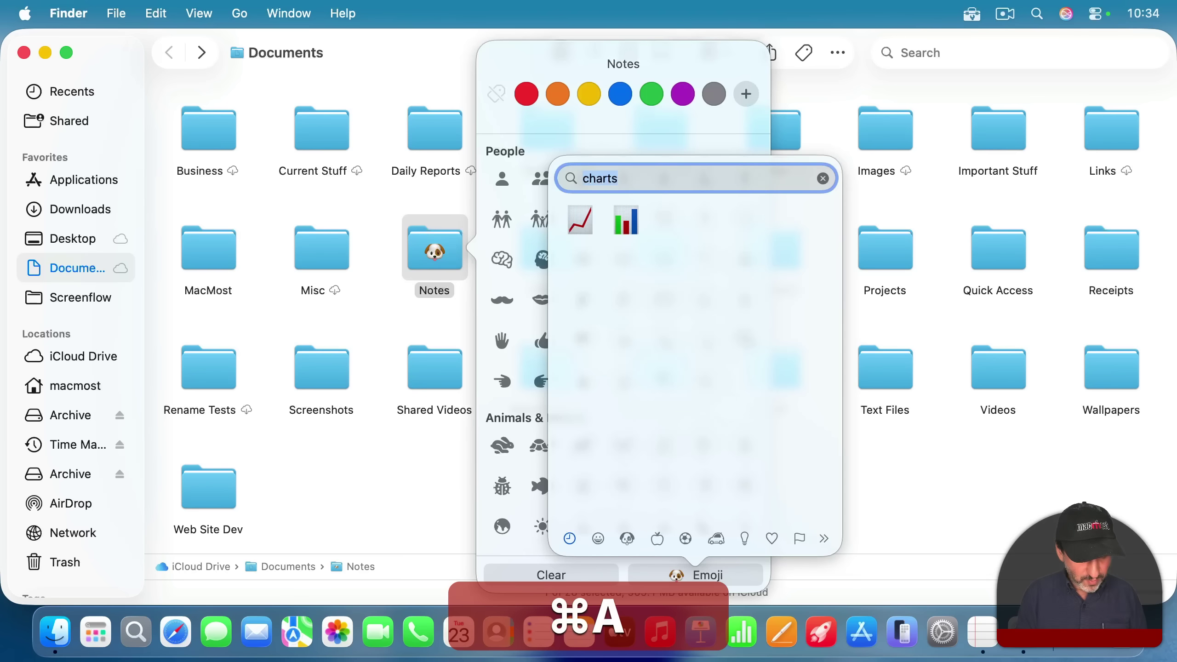
text(finan)
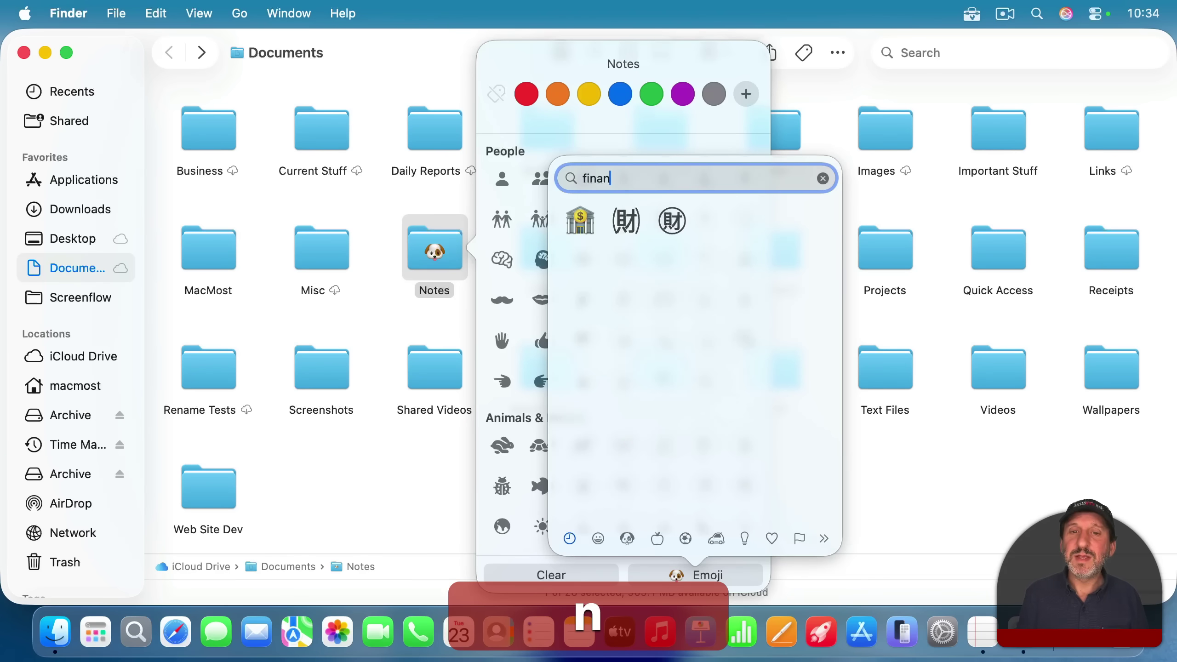
key(super+a)
text(mone)
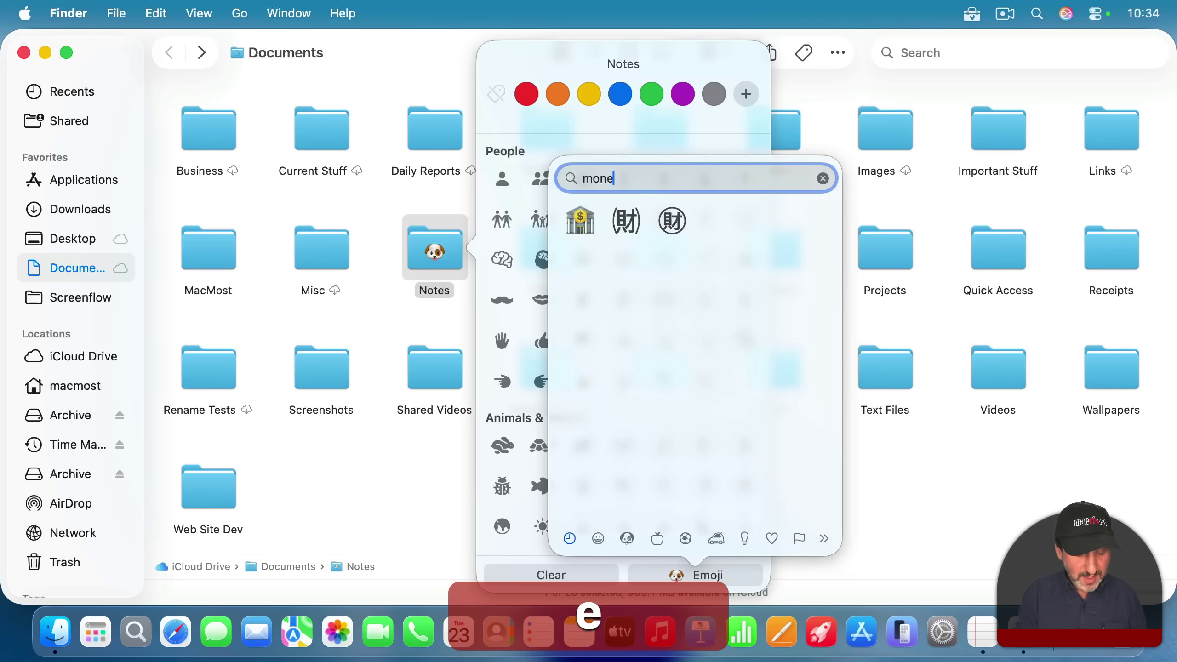
text(y)
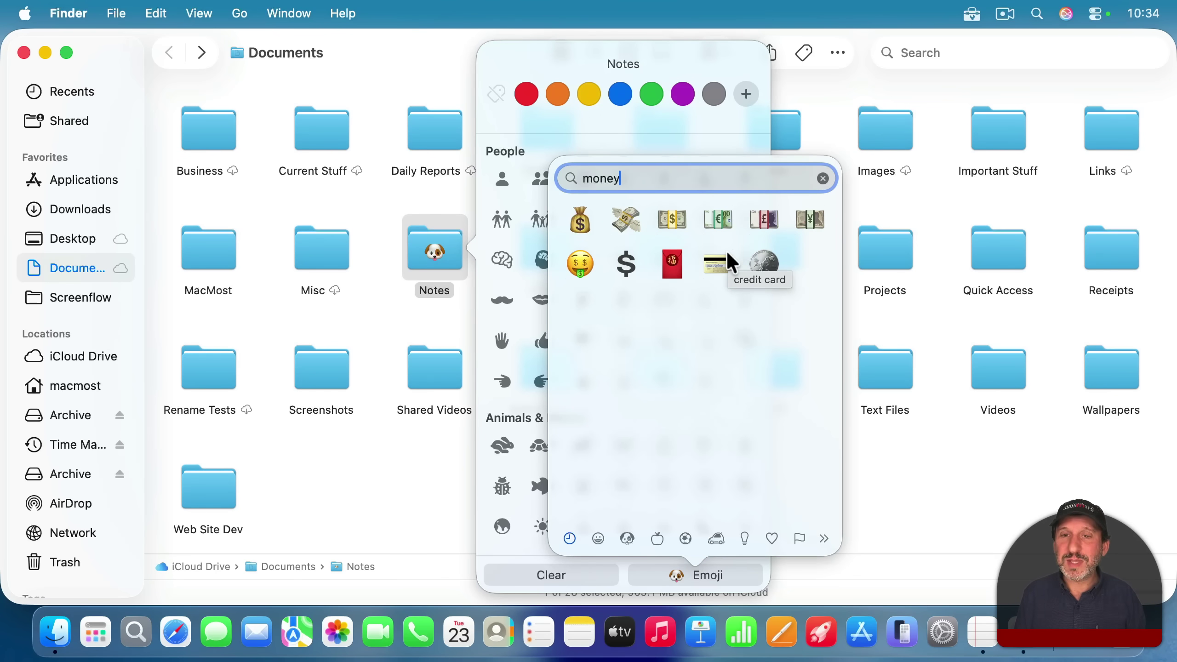
- Clear the emoji search and replace the Notes folder's dog emoji with the yin-yang symbol
key(BackSpace)
key(BackSpace)
key(BackSpace)
key(BackSpace)
key(BackSpace)
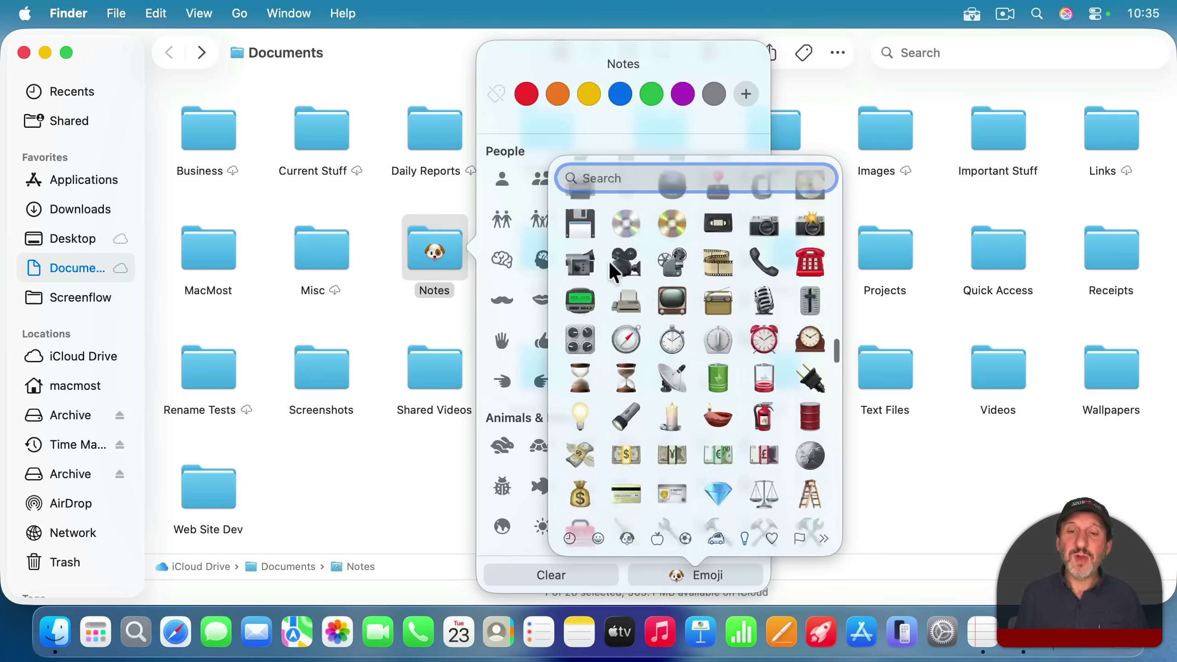
scroll(609, 262, down, 10)
scroll(611, 272, up, 8)
scroll(610, 264, down, 15)
scroll(610, 265, down, 15)
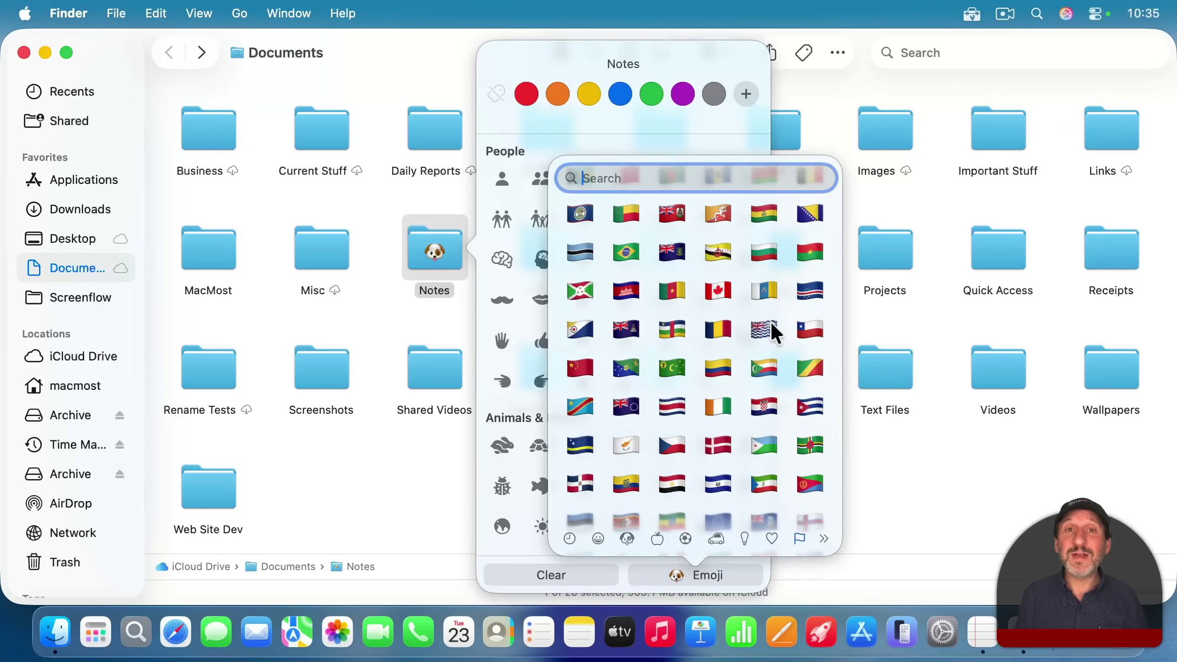
scroll(735, 423, down, 5)
scroll(731, 415, down, 20)
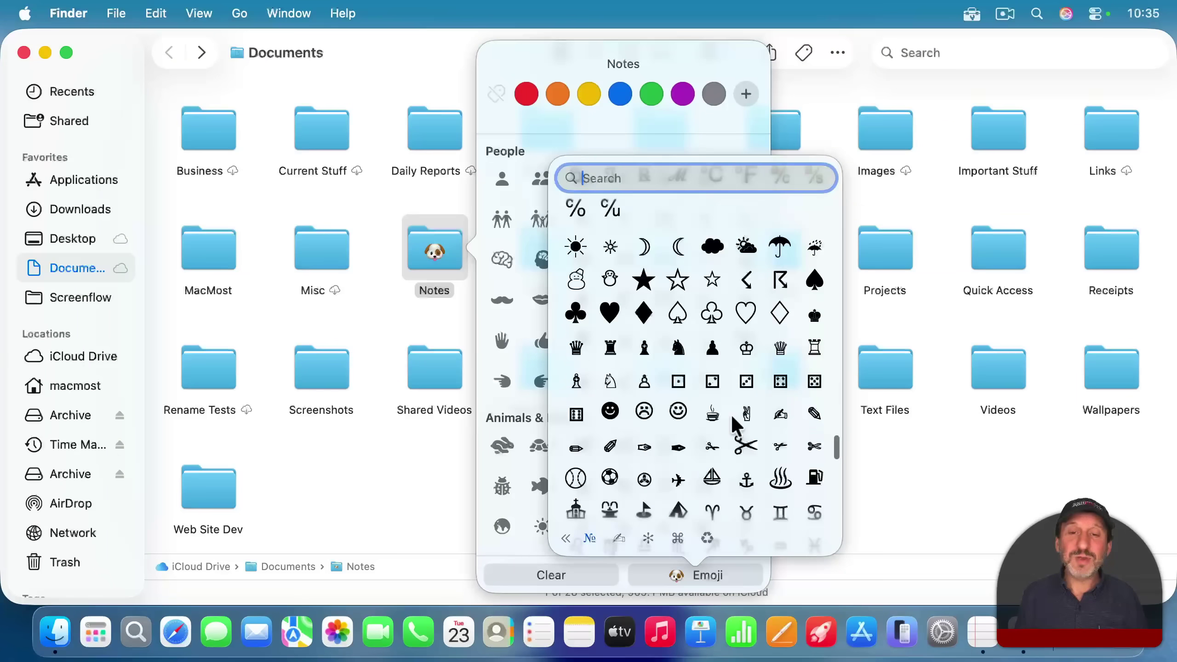
scroll(731, 416, down, 7)
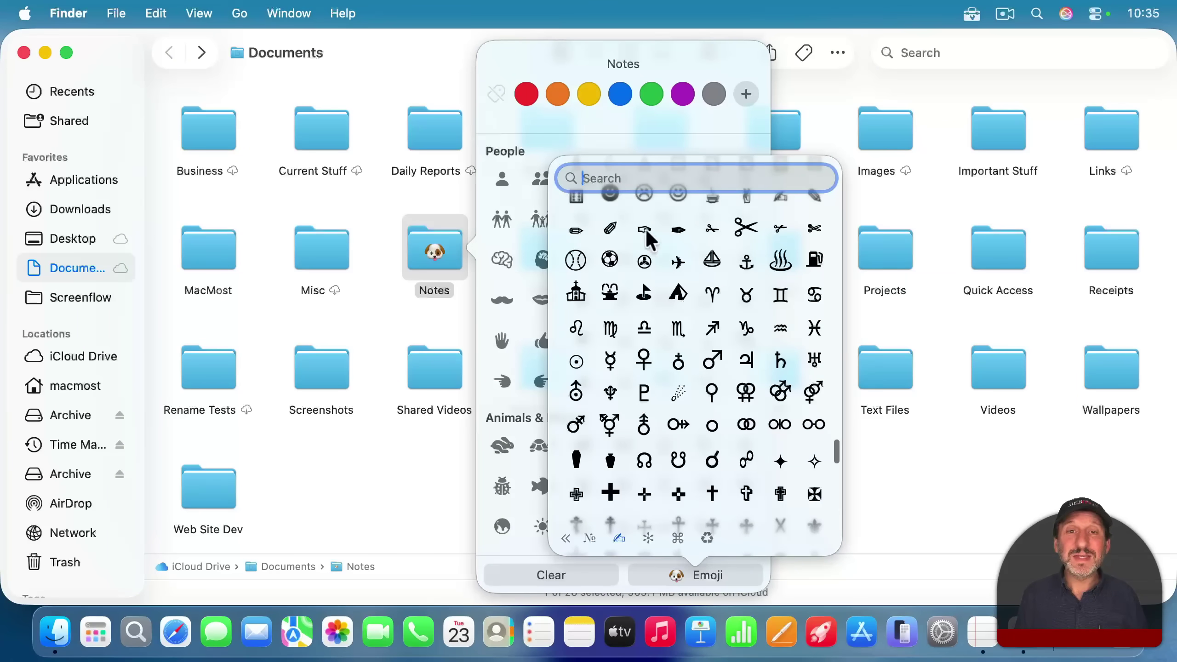
scroll(730, 394, down, 2)
scroll(729, 381, down, 6)
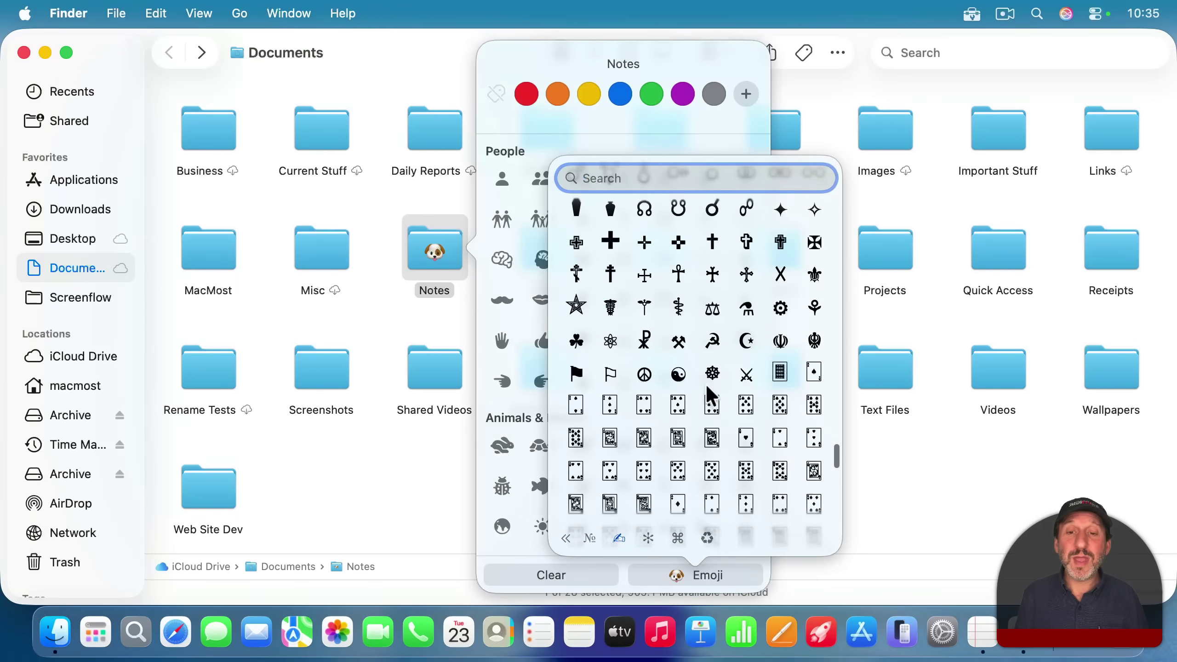
scroll(707, 399, down, 2)
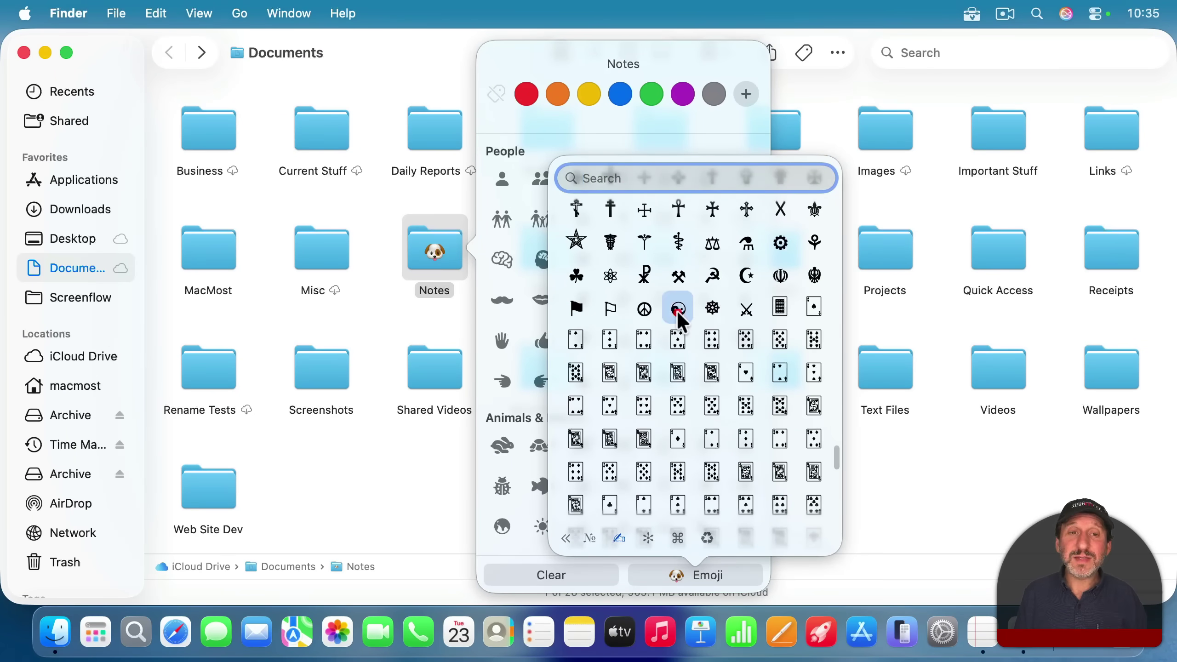
click(678, 310)
click(453, 256)
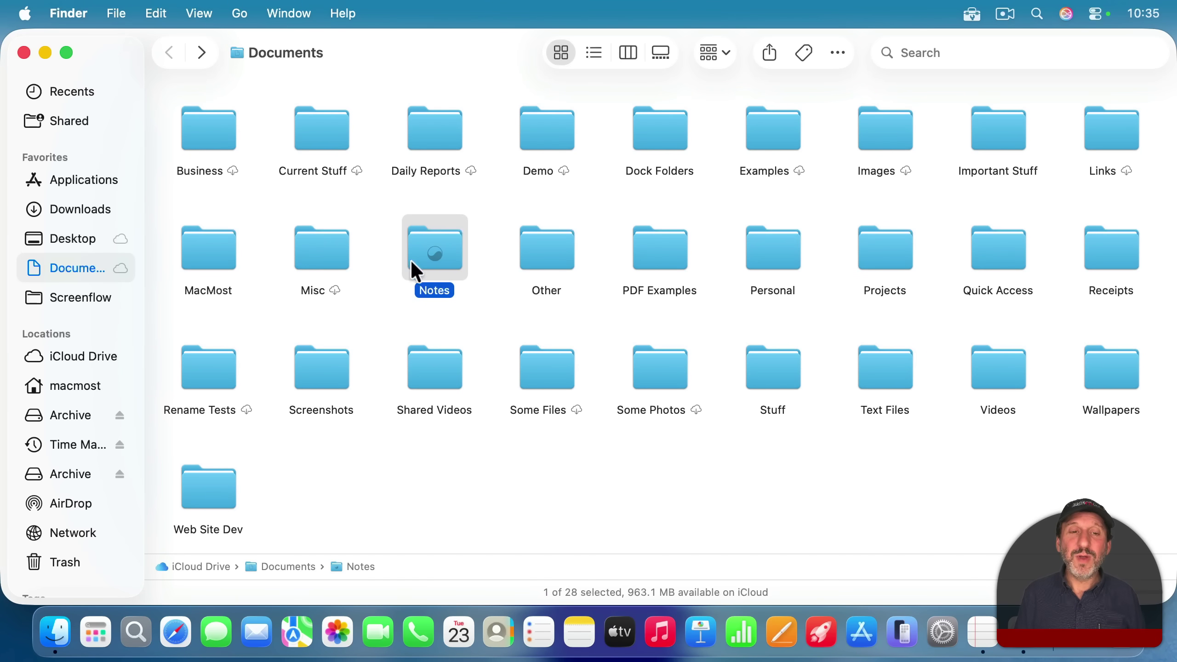
- Tag the Notes folder orange from its context menu
right_click(449, 263)
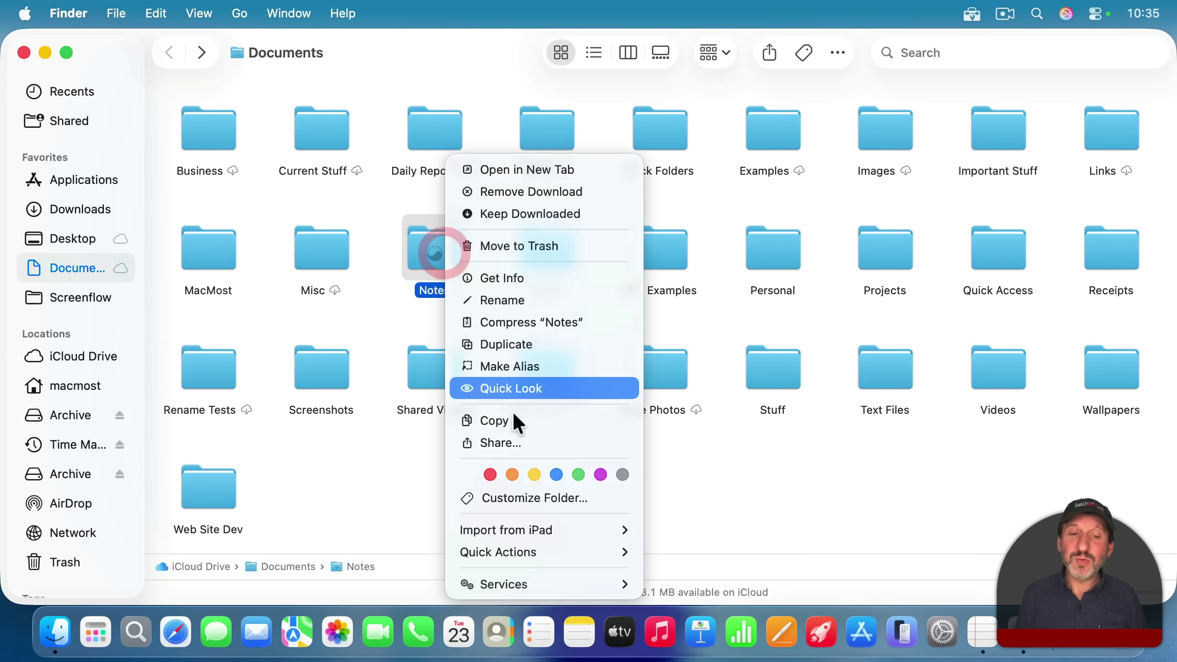
click(510, 473)
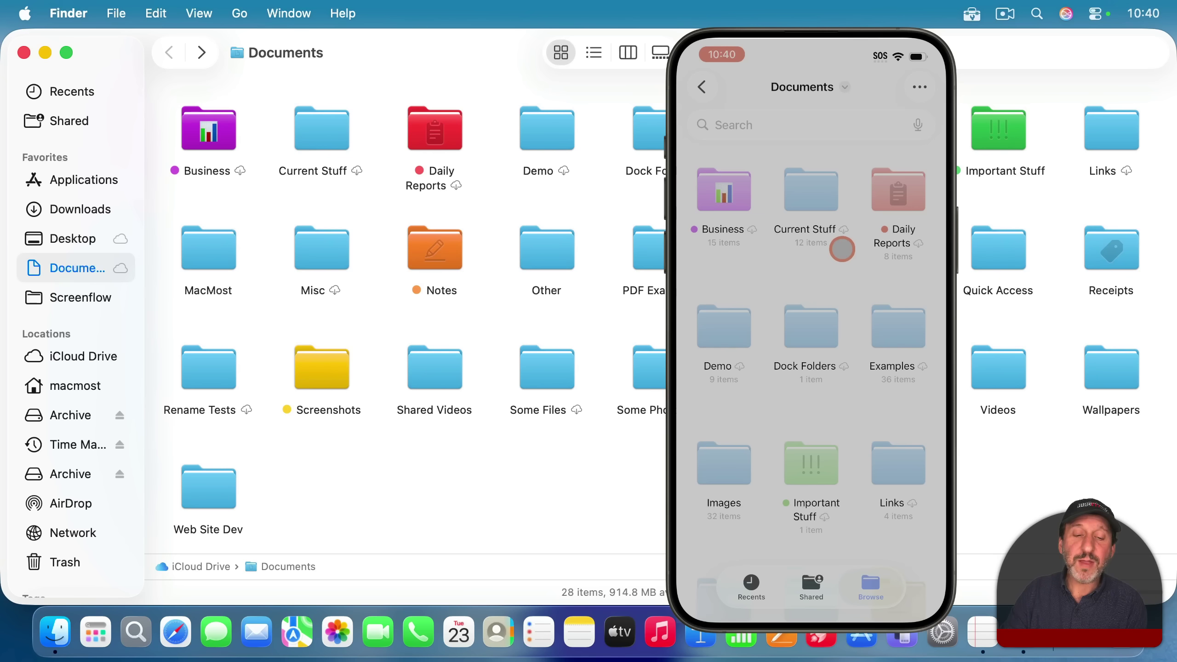
- In iPhone Files, give Current Stuff the Red tag and the eye symbol
right_click(810, 183)
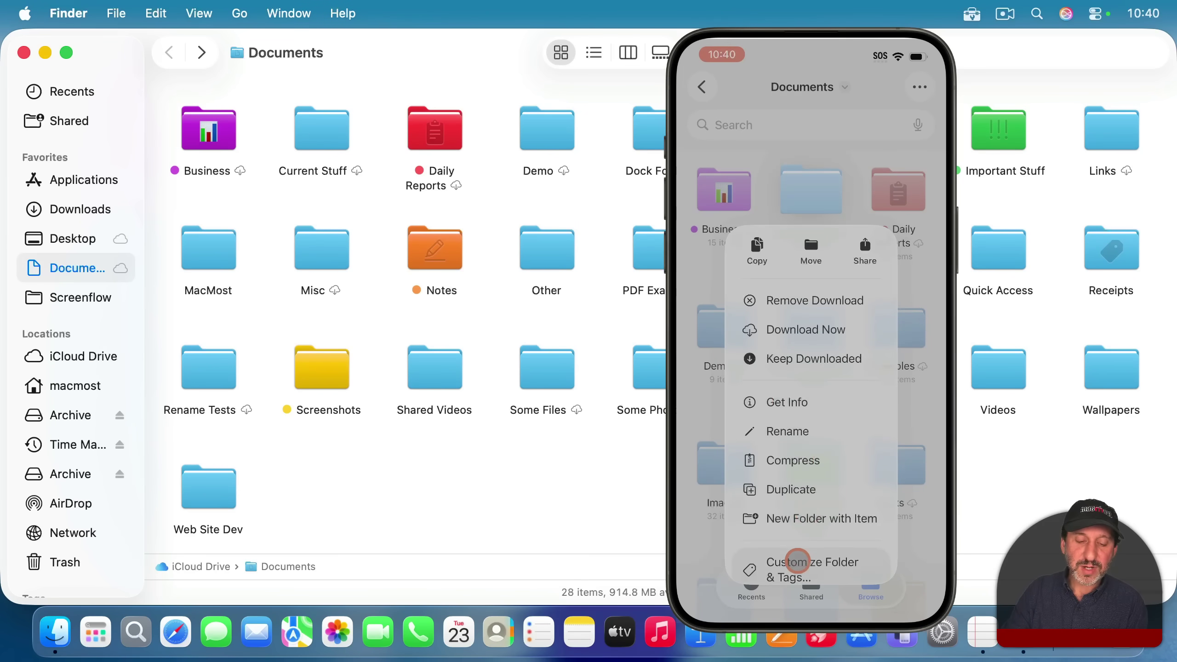
click(798, 561)
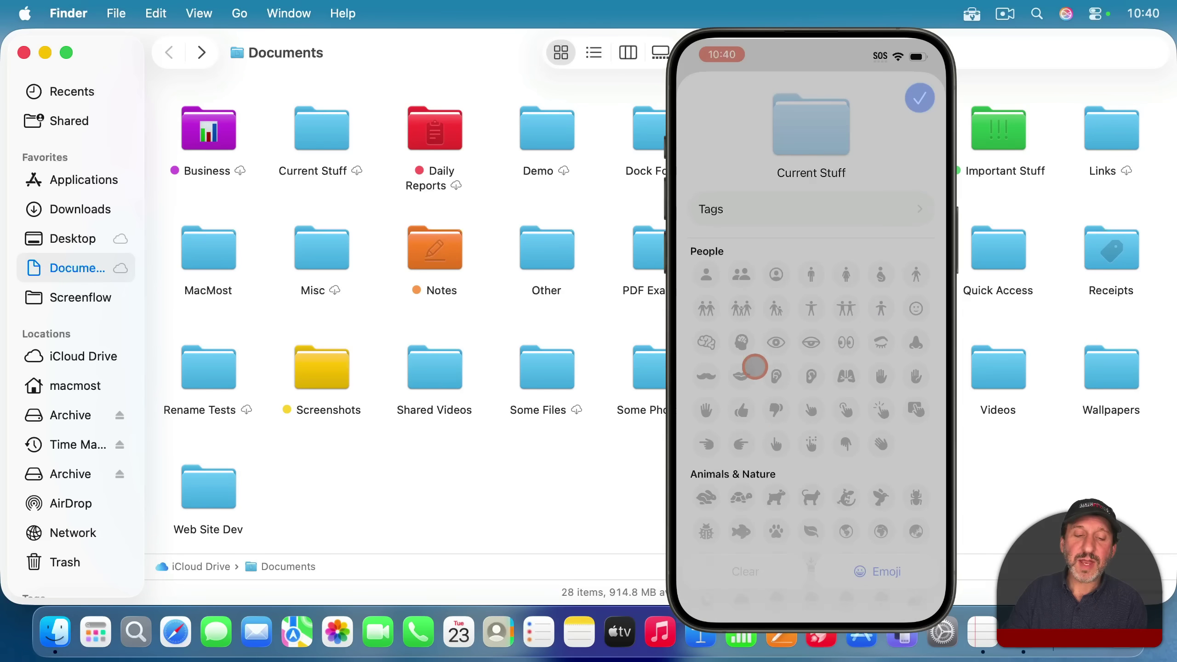
click(777, 209)
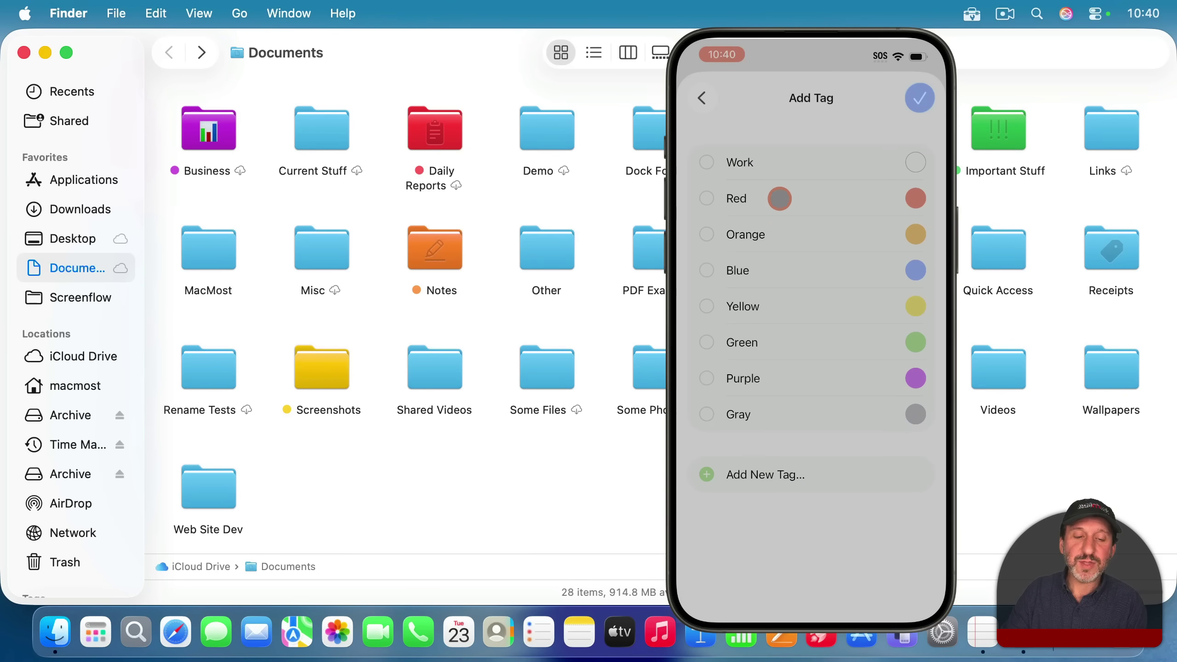
click(780, 199)
click(699, 98)
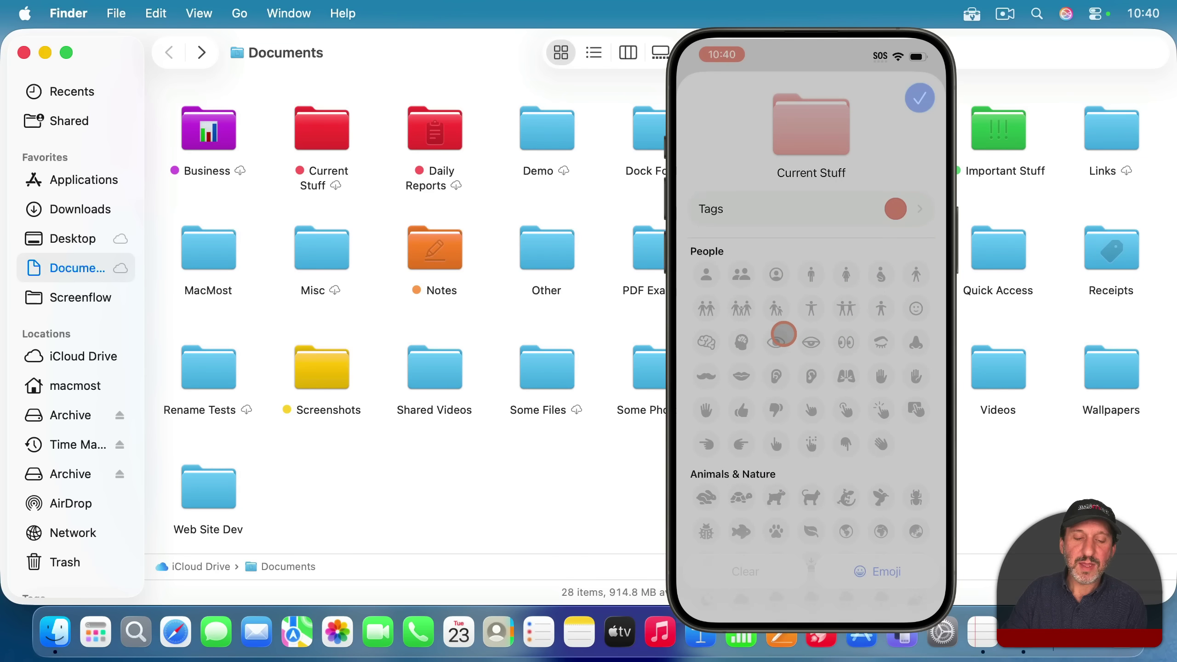
click(776, 342)
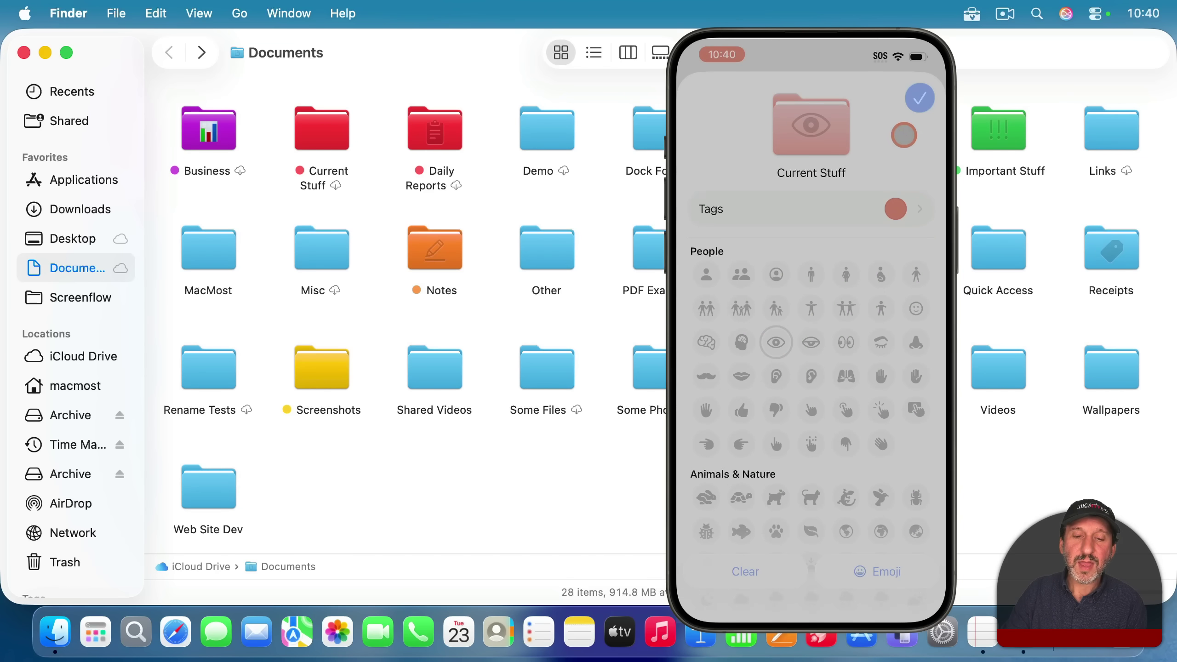
click(921, 98)
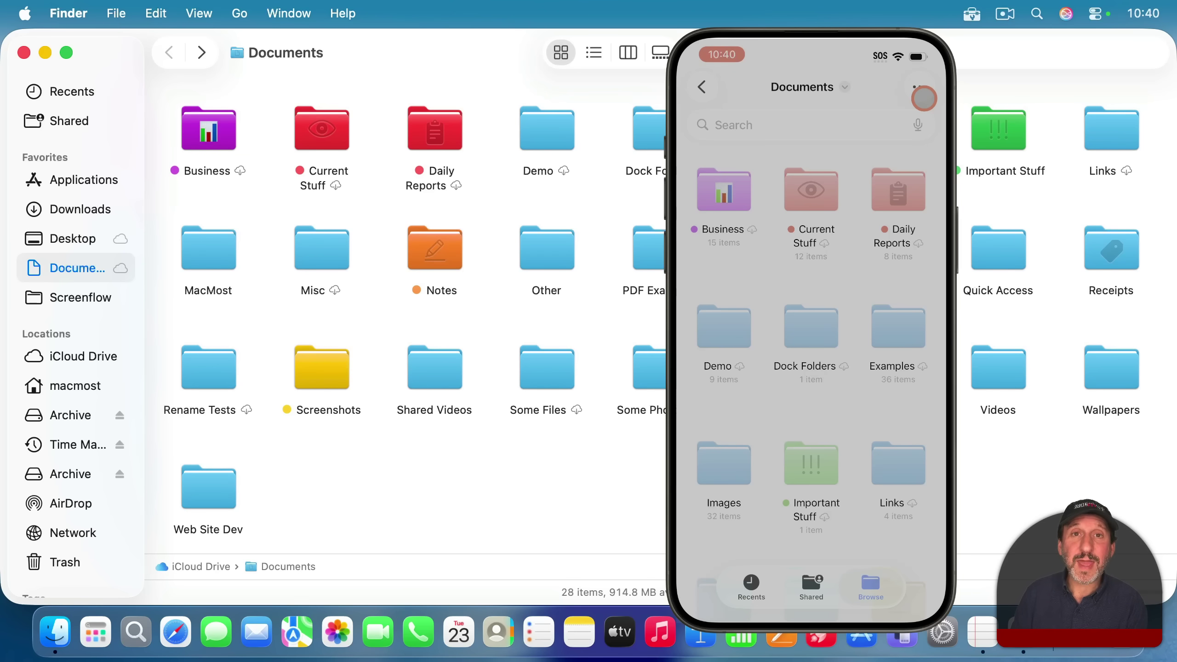
- In Finder, give Current Stuff a yellow tag and the second eye symbol
right_click(325, 138)
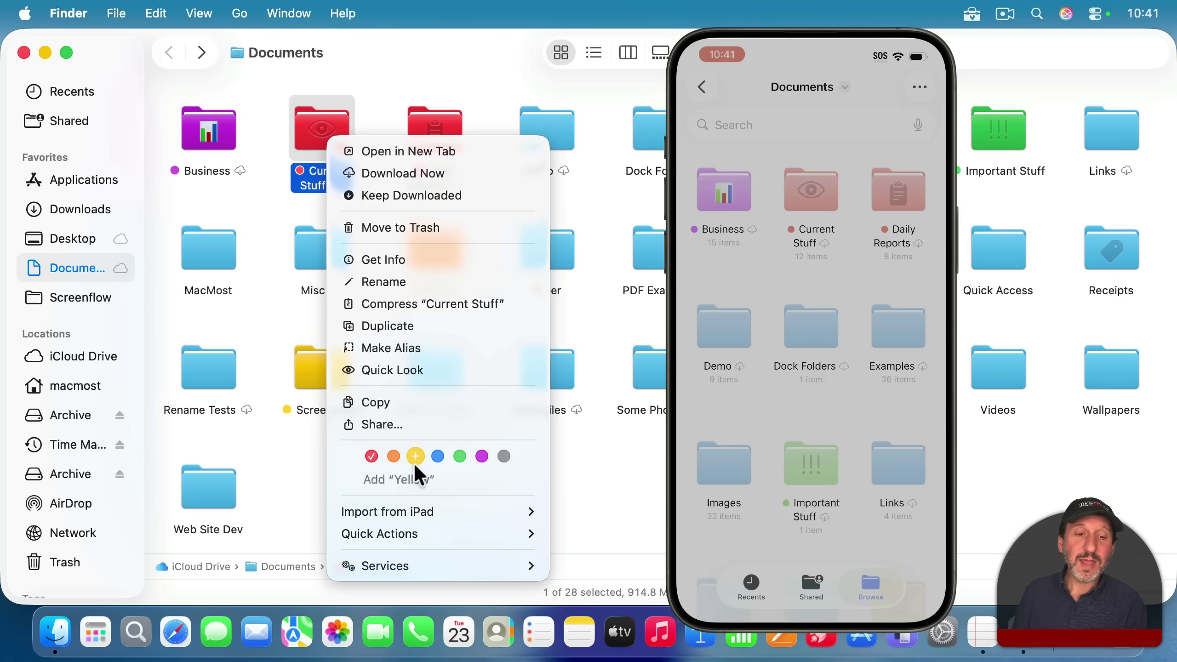
click(412, 478)
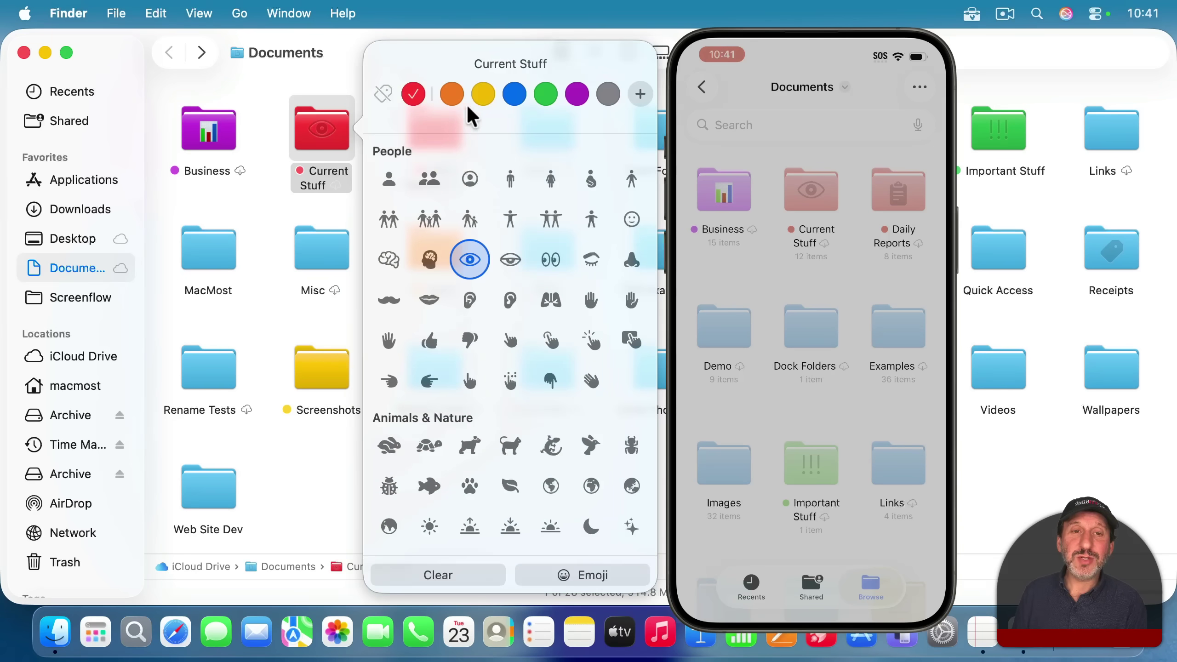
click(482, 95)
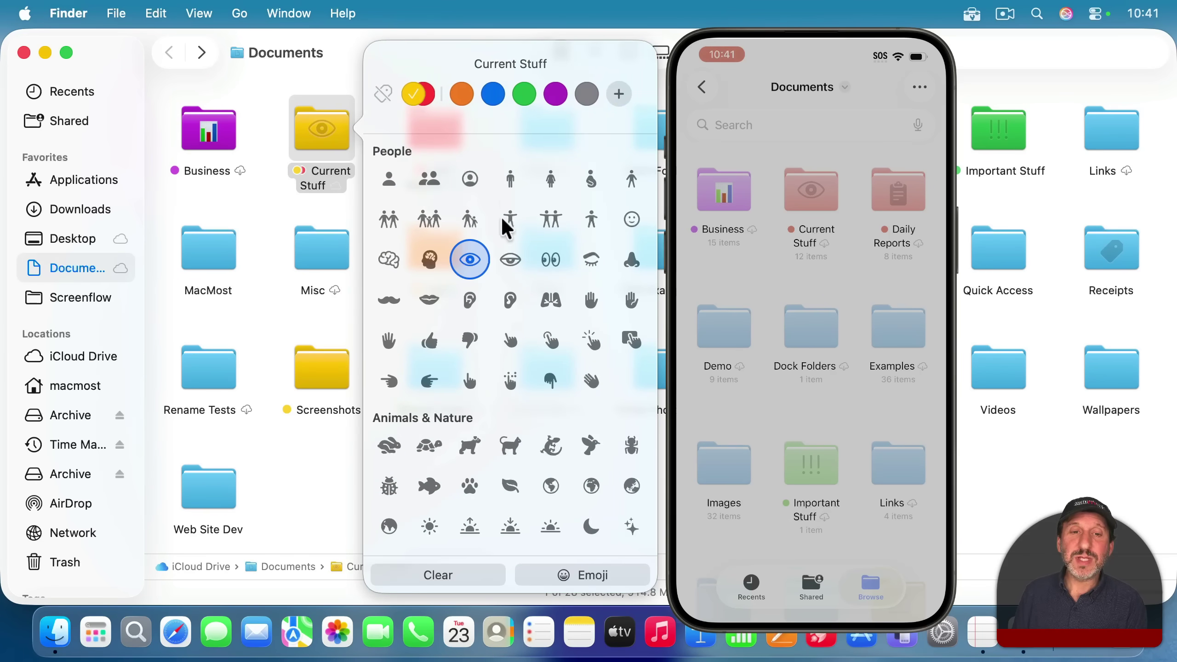
click(510, 262)
click(510, 262)
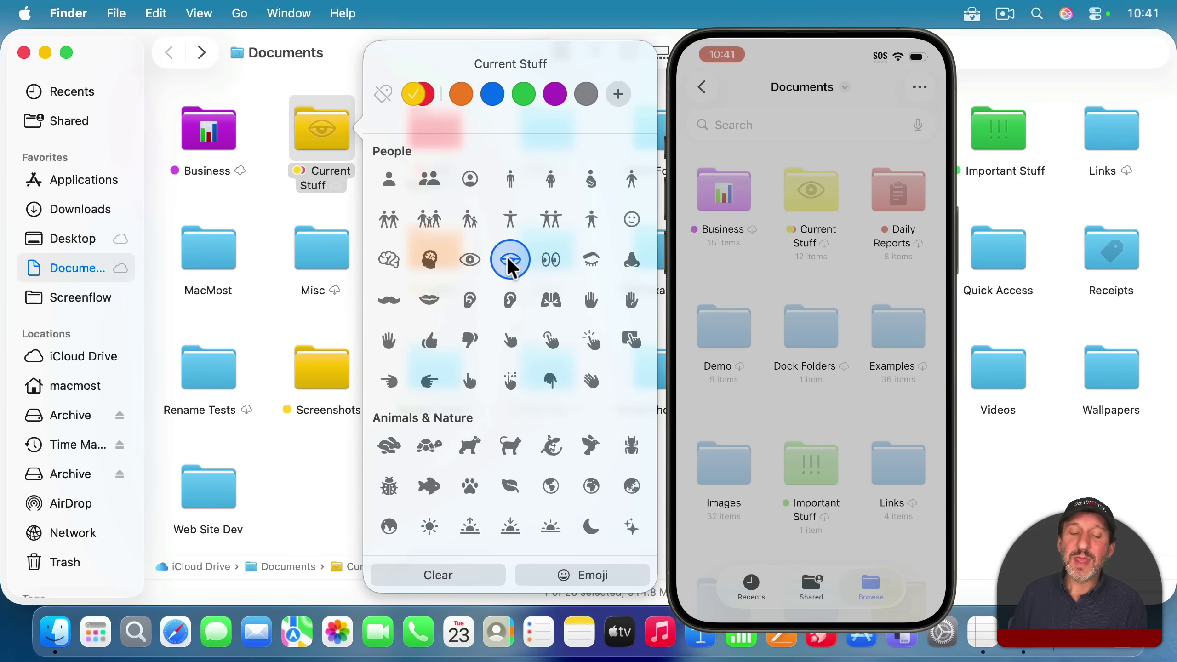
click(353, 91)
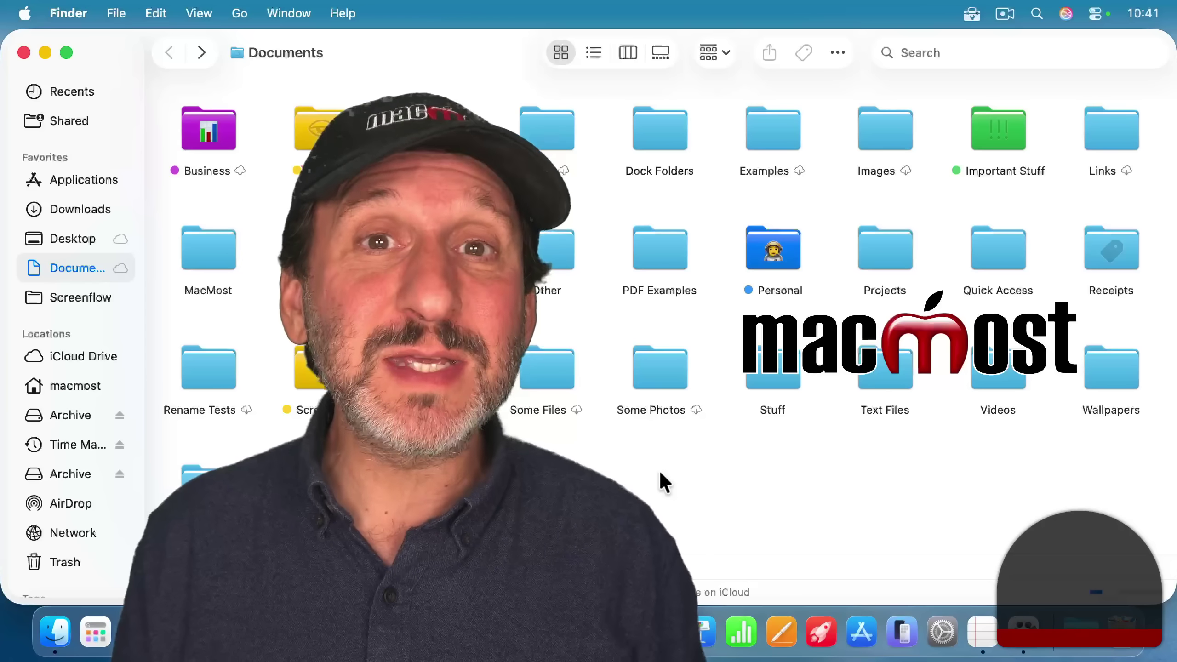
click(214, 144)
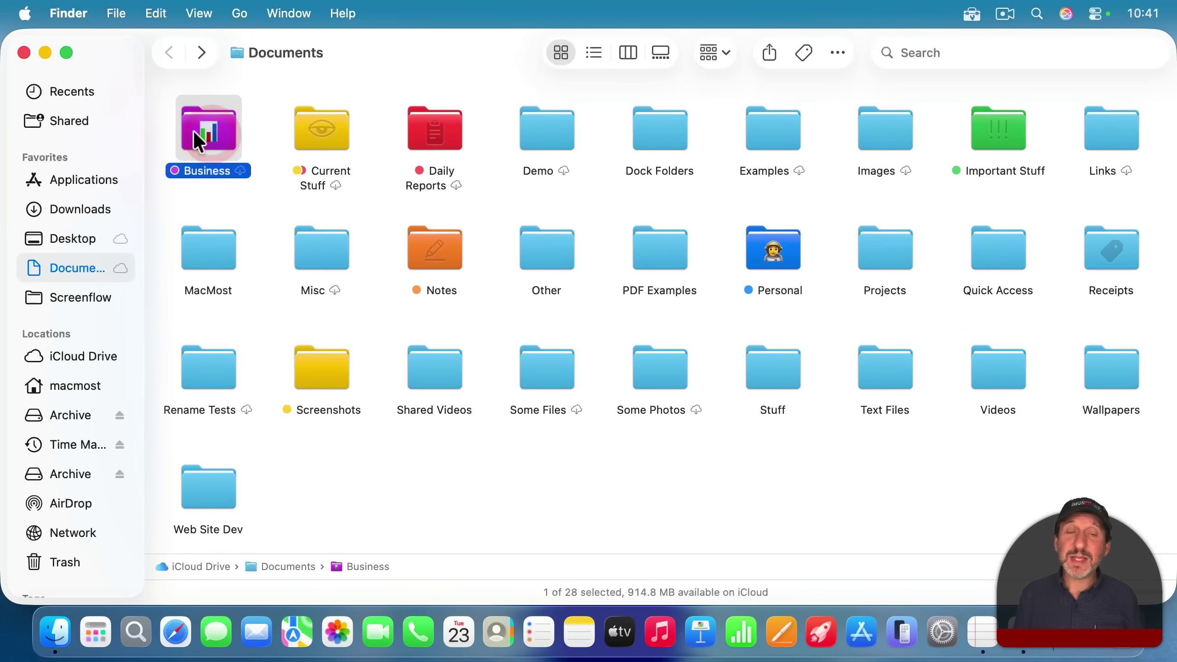
right_click(226, 138)
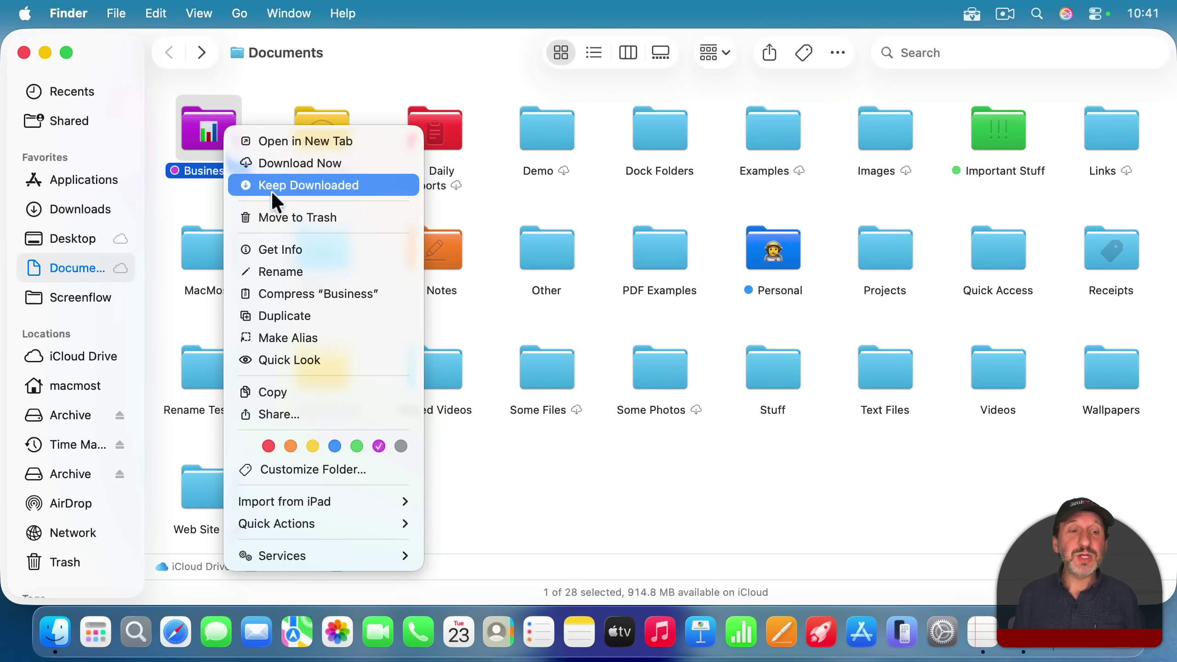
click(303, 339)
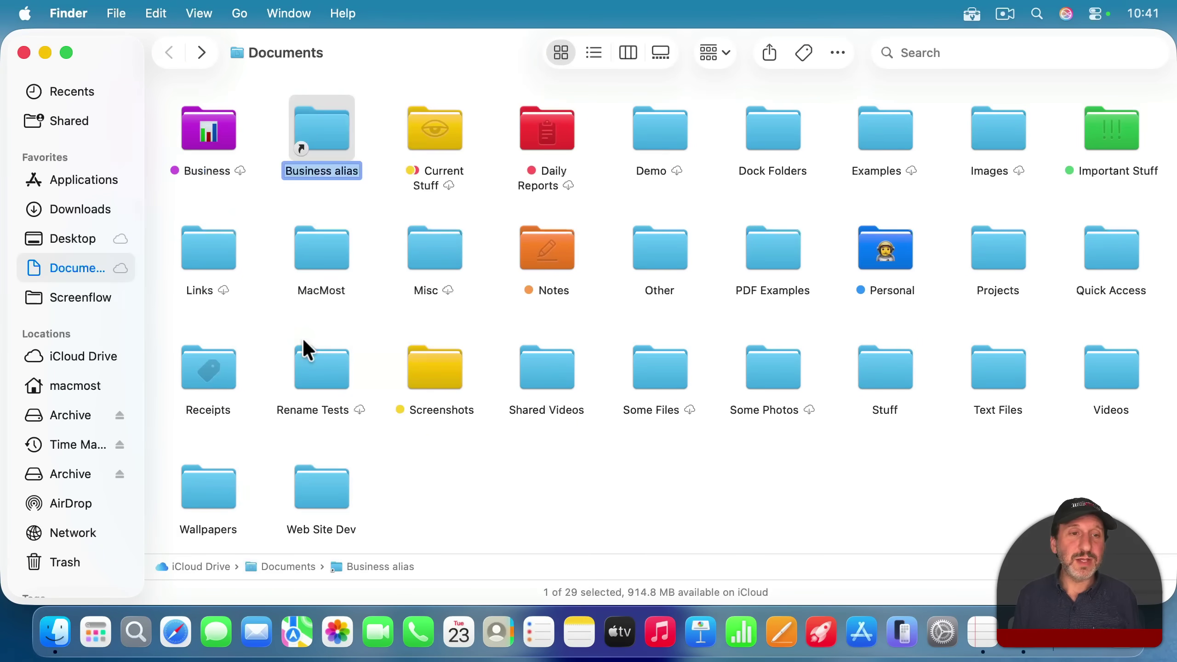
click(287, 189)
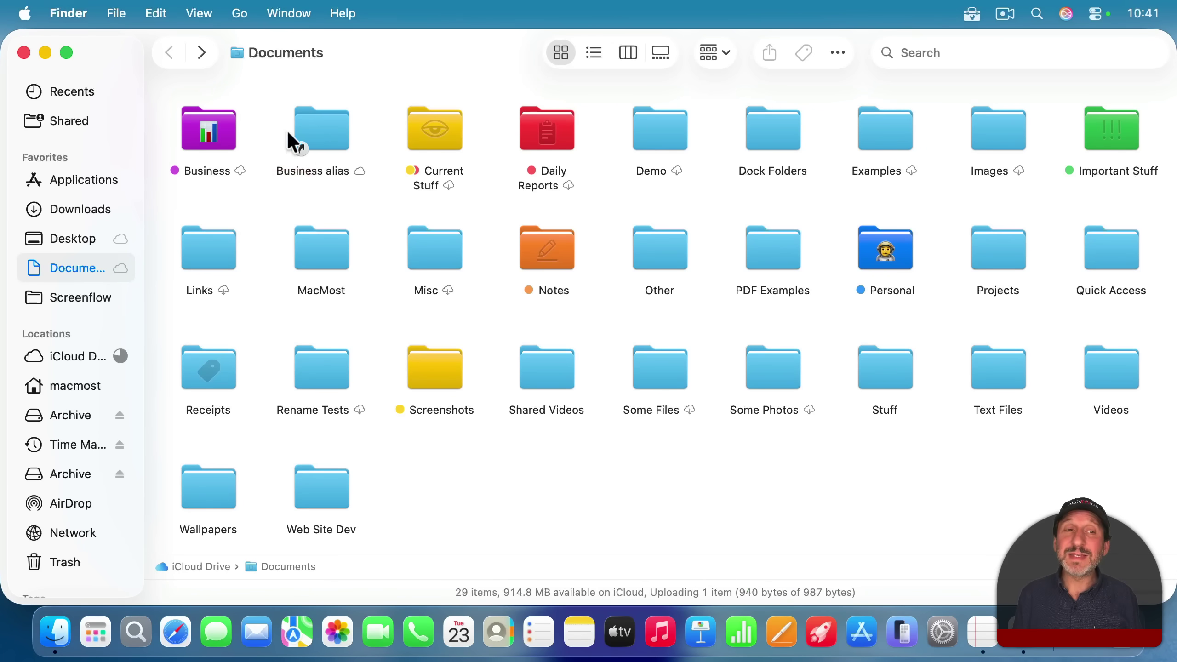
click(313, 129)
right_click(312, 127)
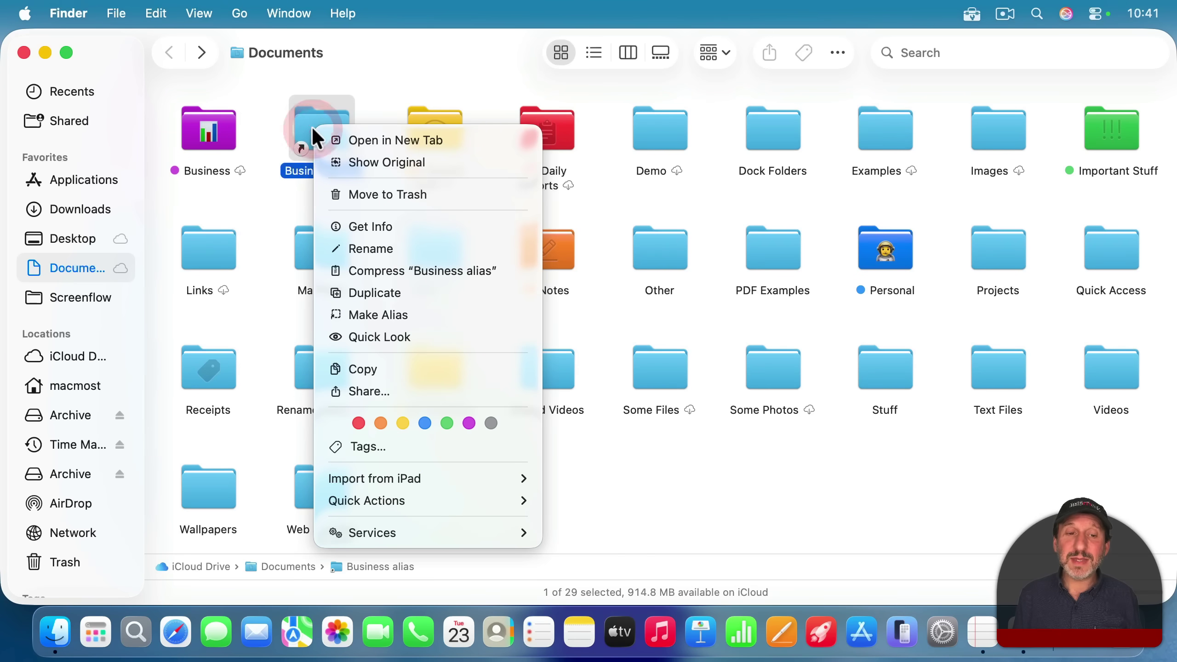
click(401, 422)
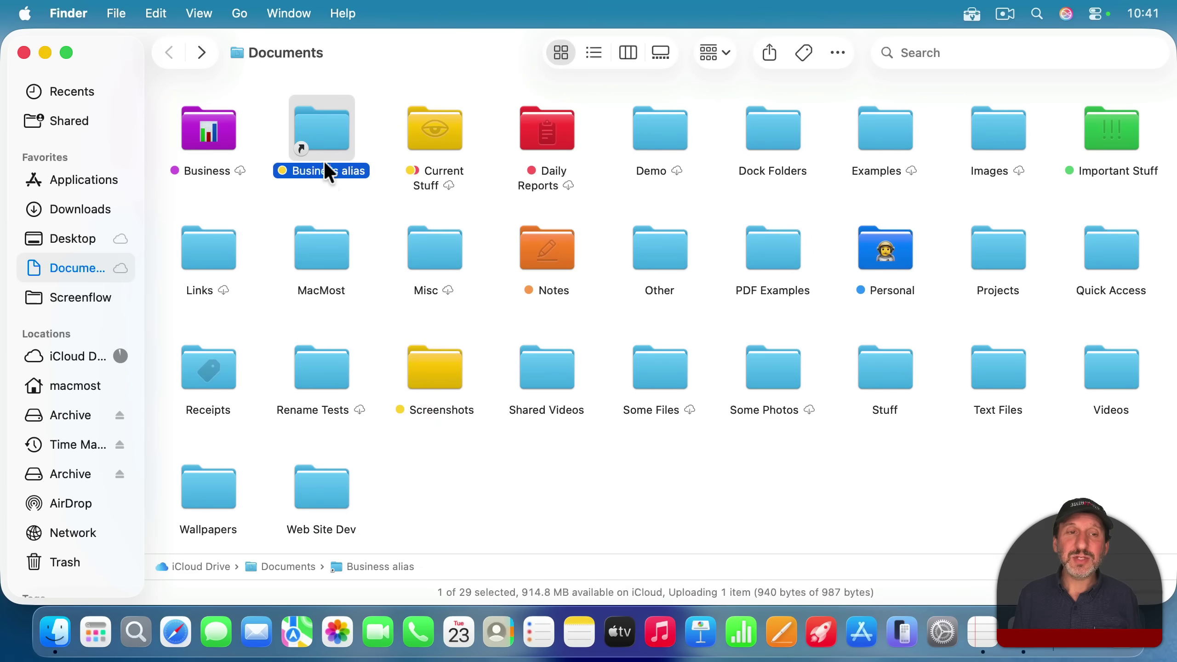
right_click(325, 139)
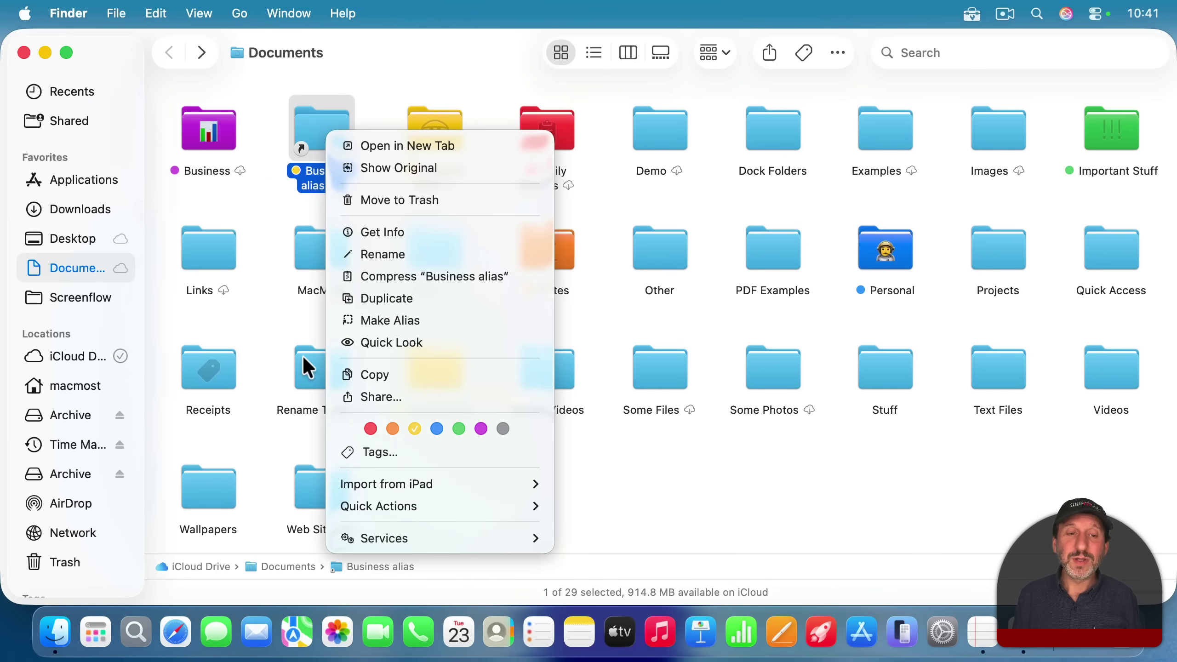
click(281, 200)
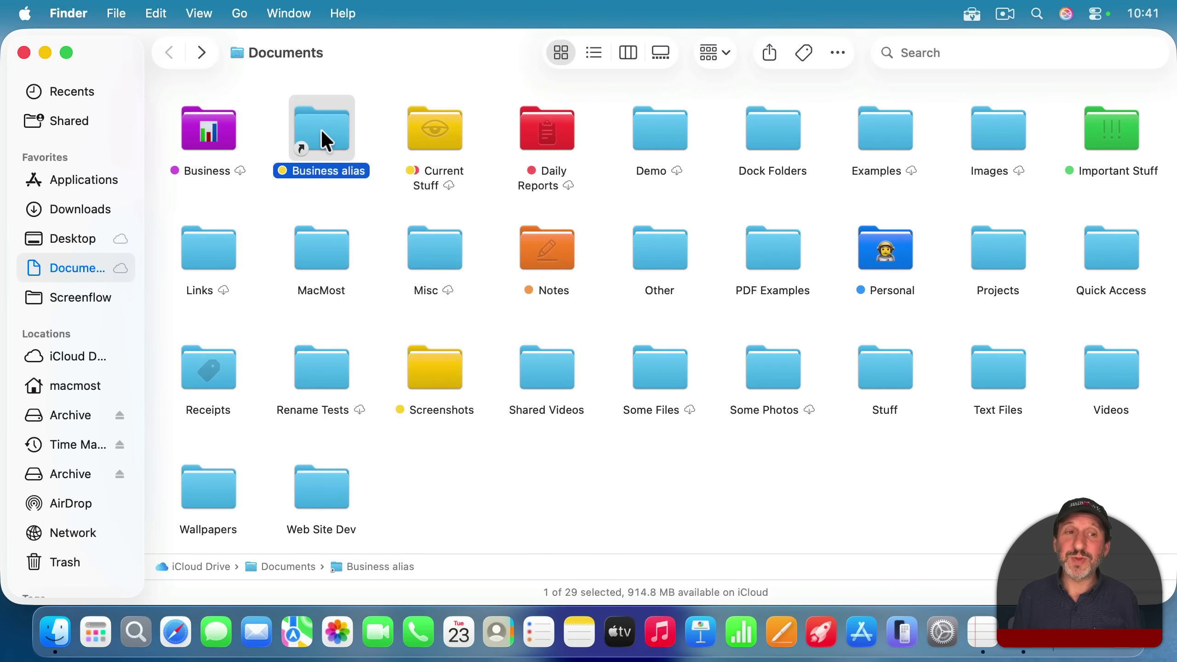
key(super+BackSpace)
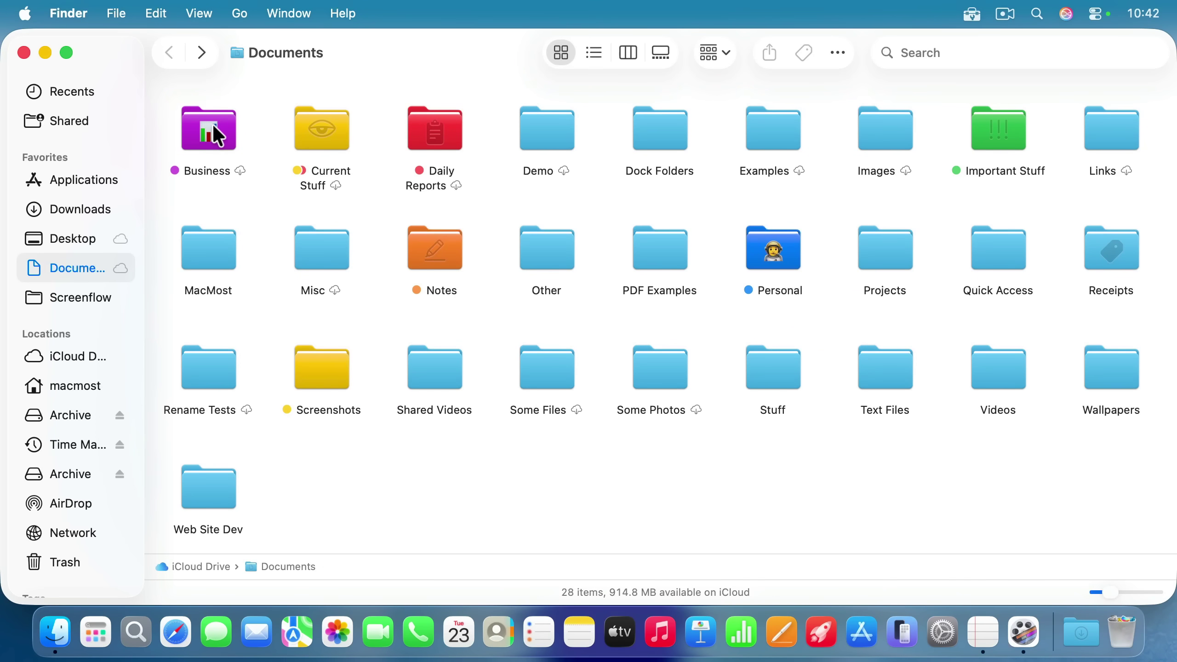
drag(218, 136, 1048, 640)
right_click(1049, 640)
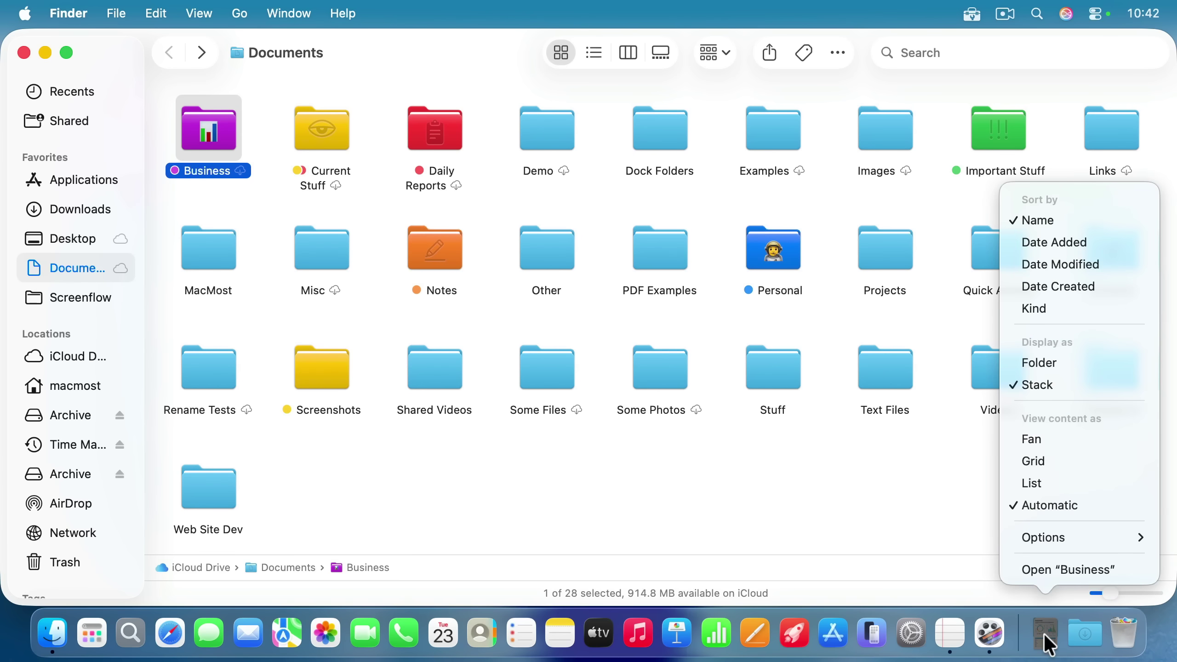
click(1027, 363)
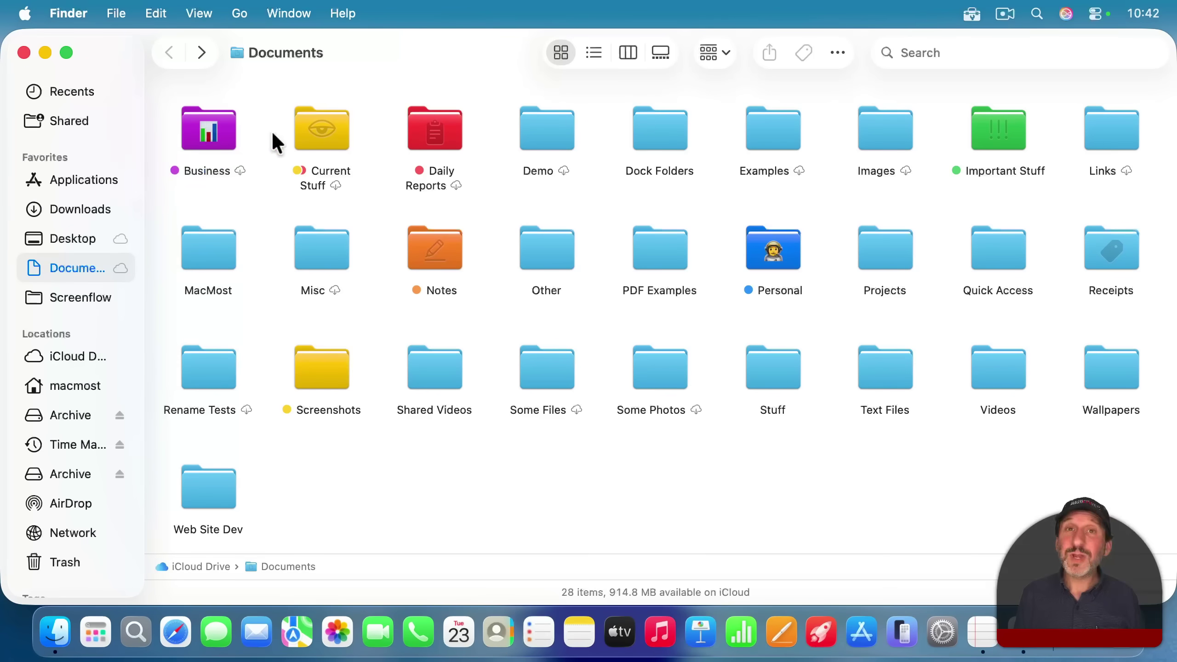
click(199, 135)
drag(193, 127, 60, 314)
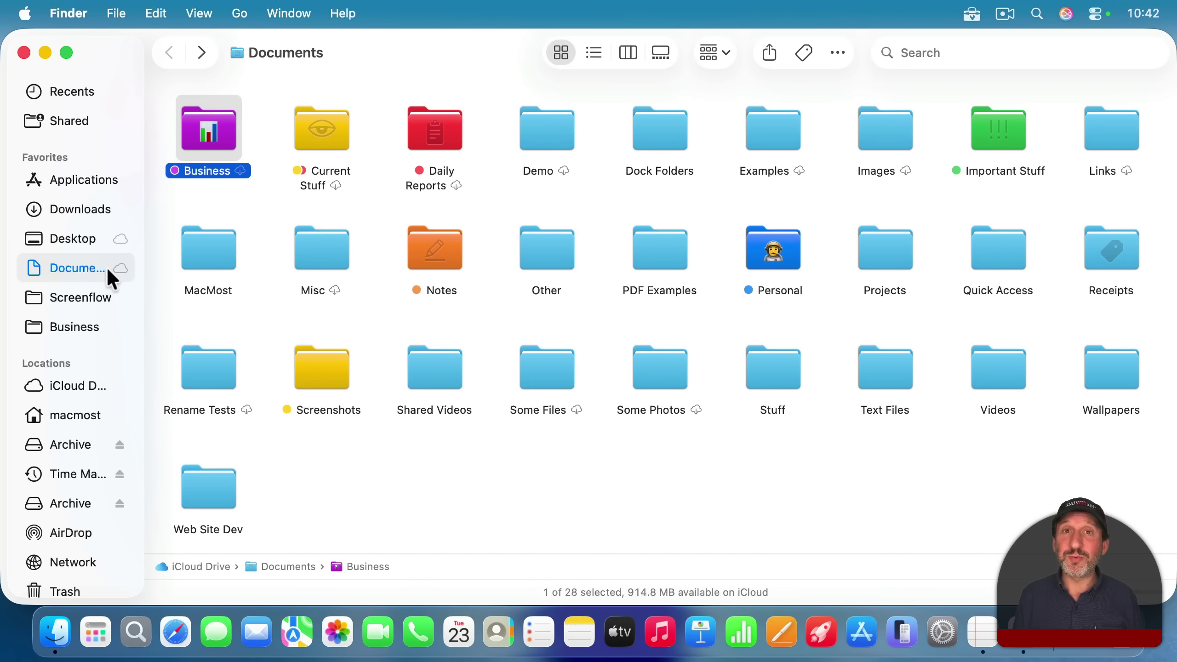
drag(79, 327, 255, 150)
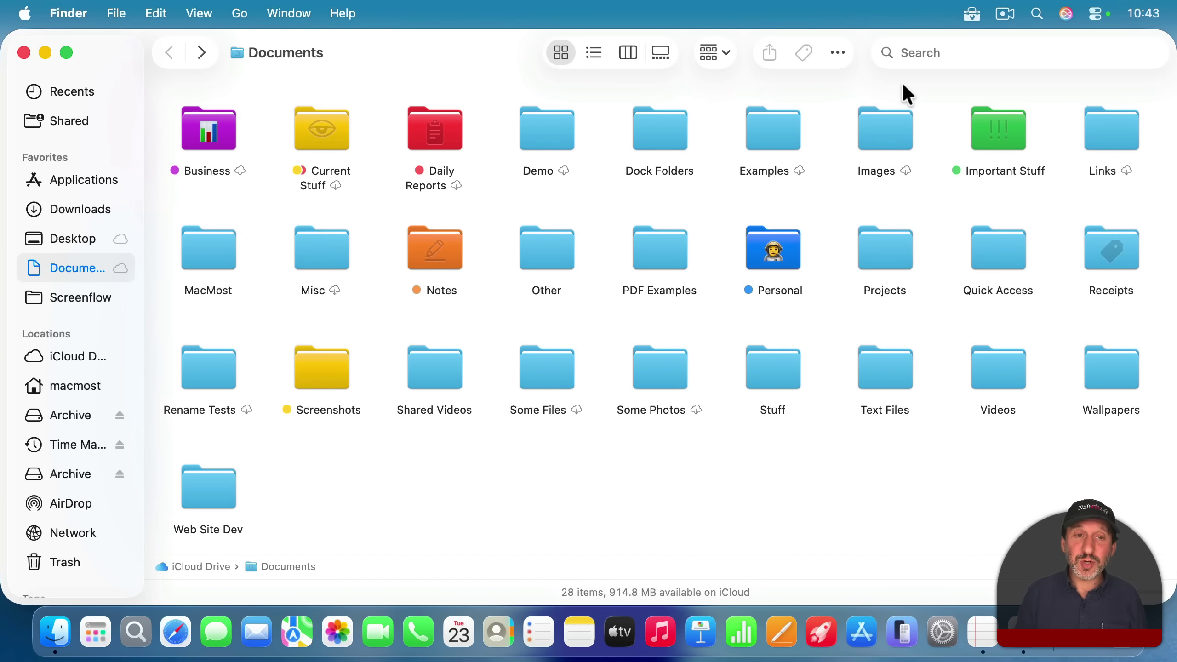
key(super+space)
text(daily reports)
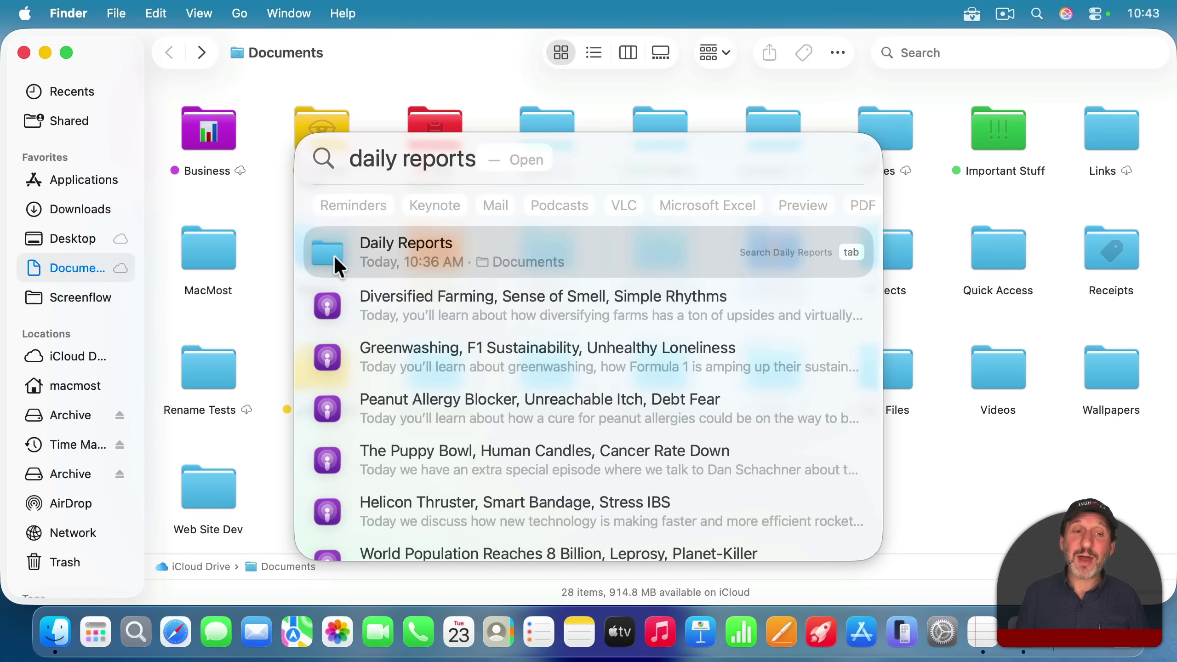
key(Escape)
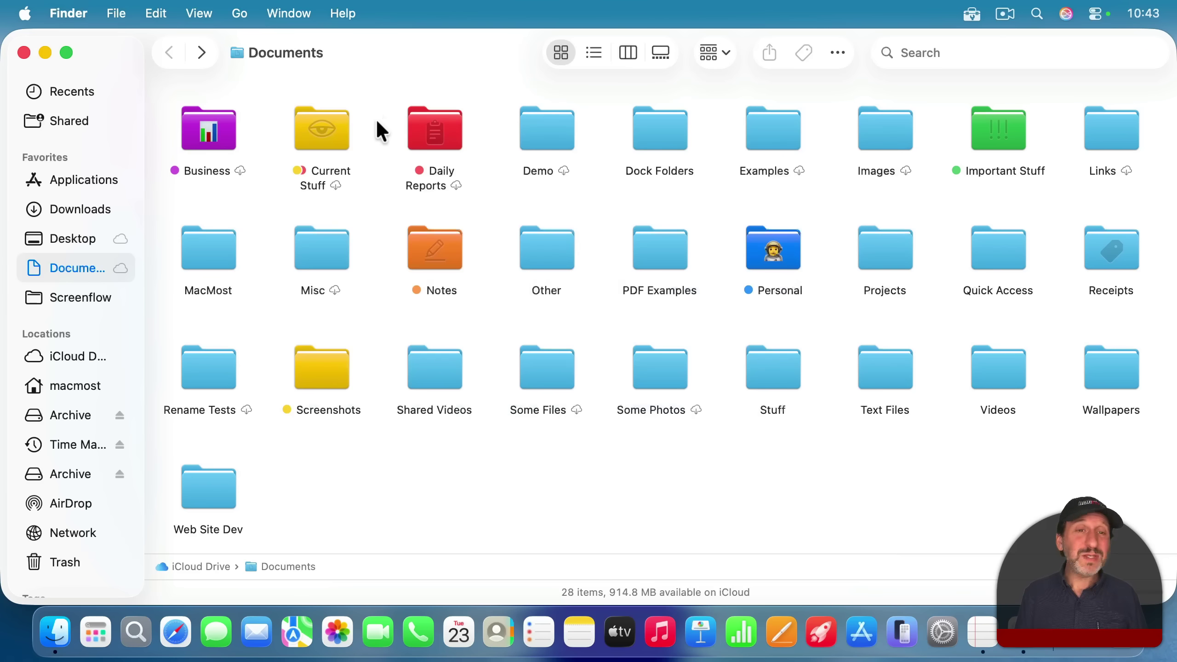
click(204, 135)
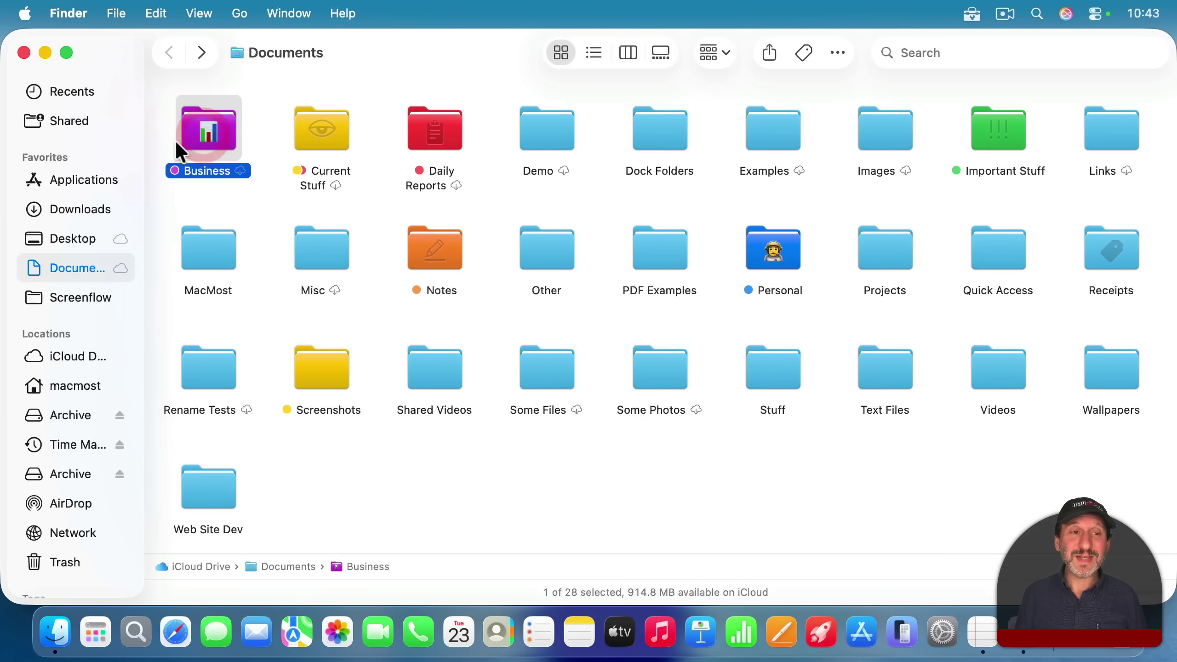
key(space)
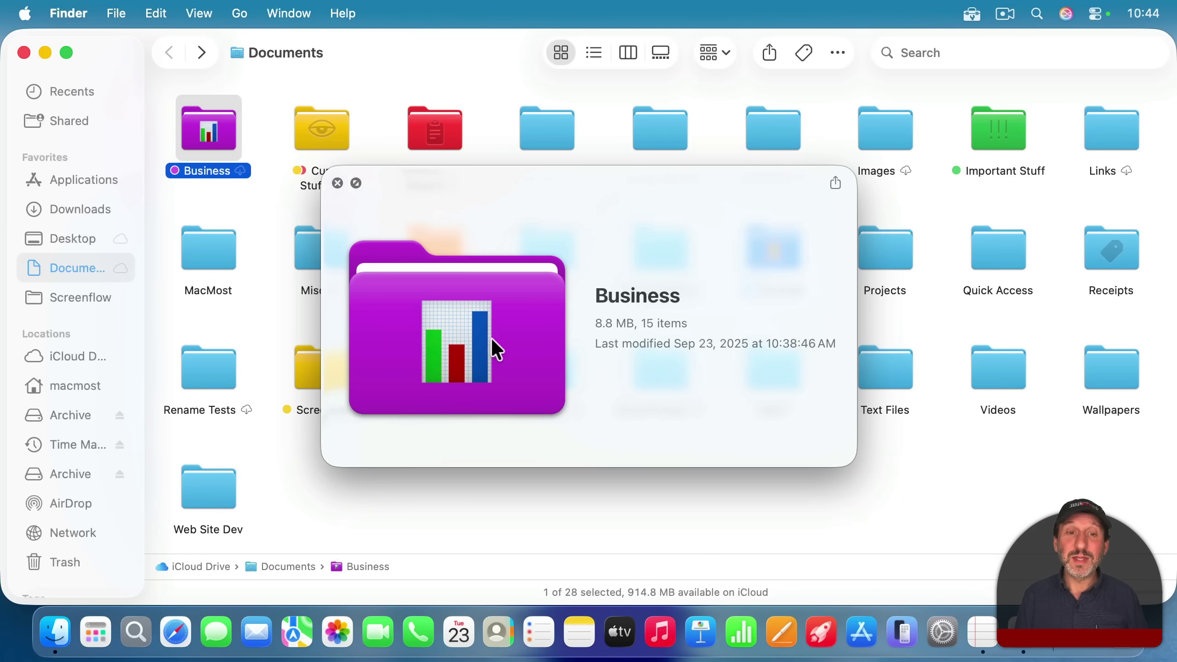
key(space)
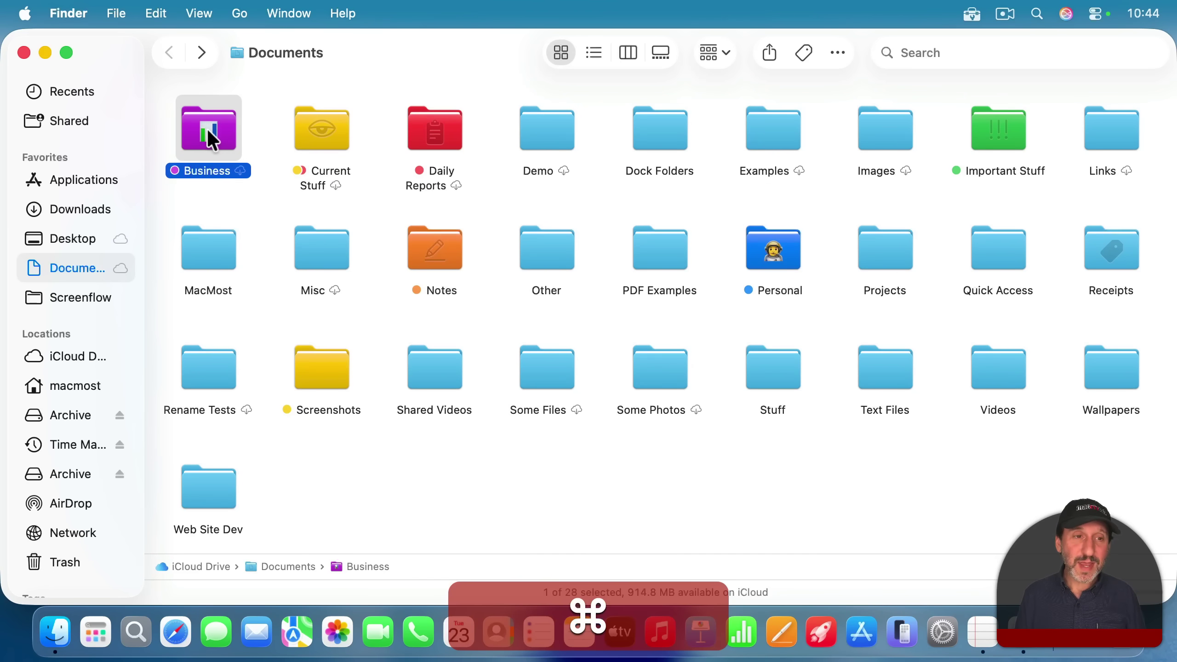
drag(214, 137, 533, 51)
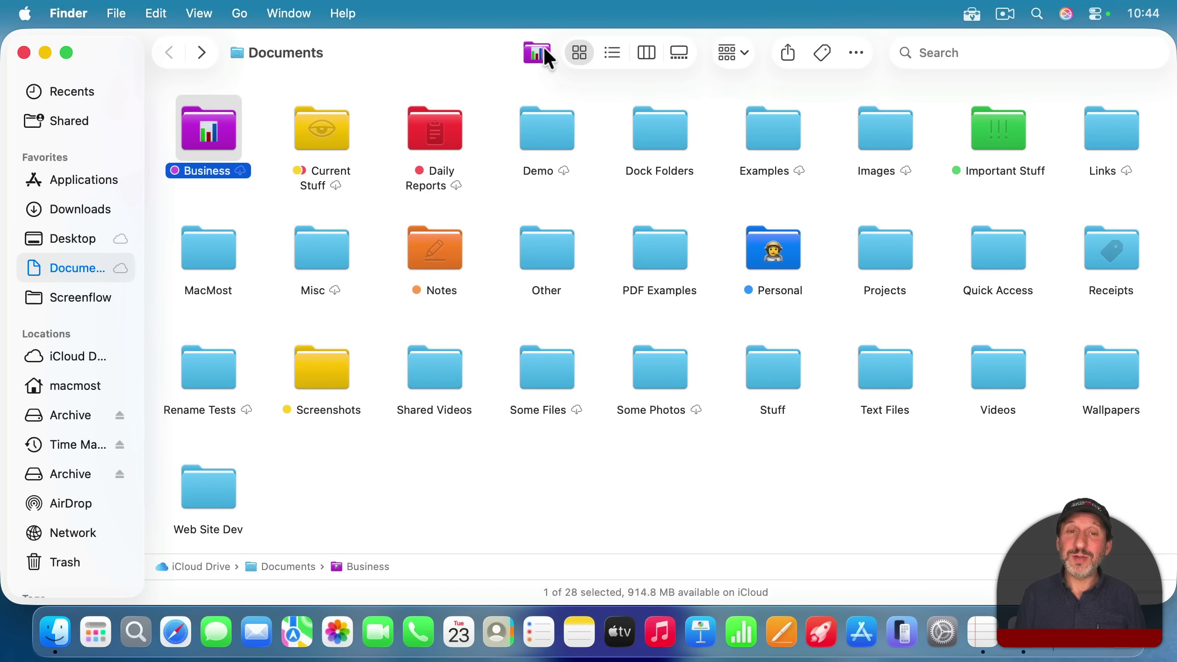
drag(543, 54, 643, 145)
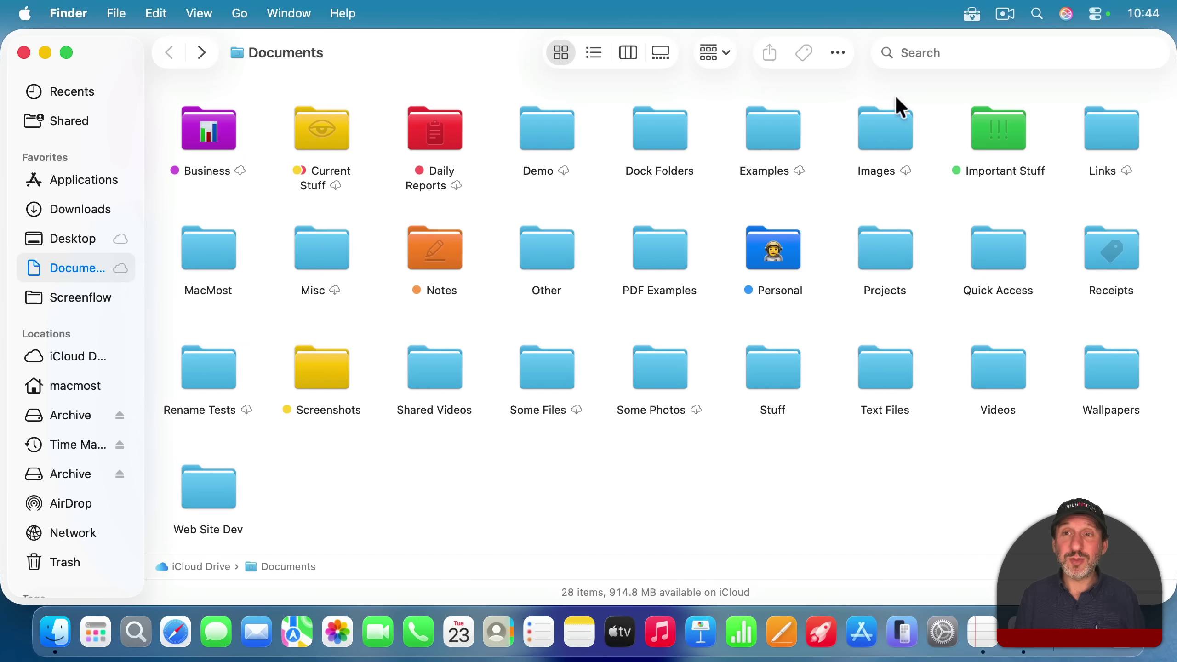
- Search Documents for names containing 'daily'
click(930, 51)
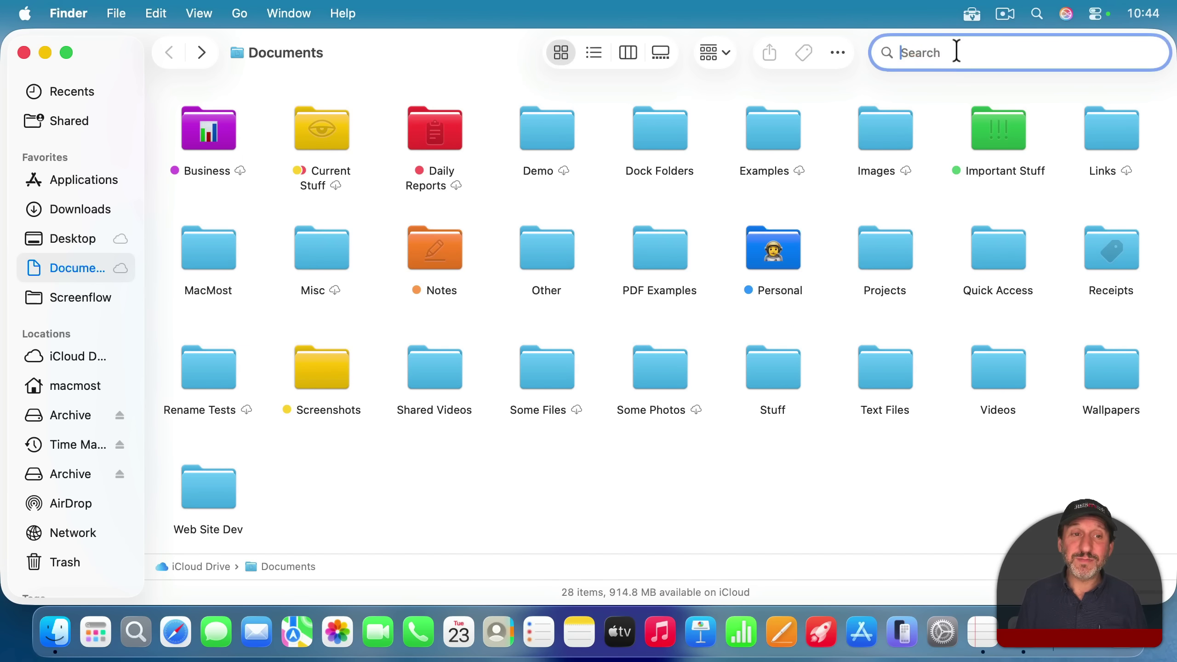
text(daily)
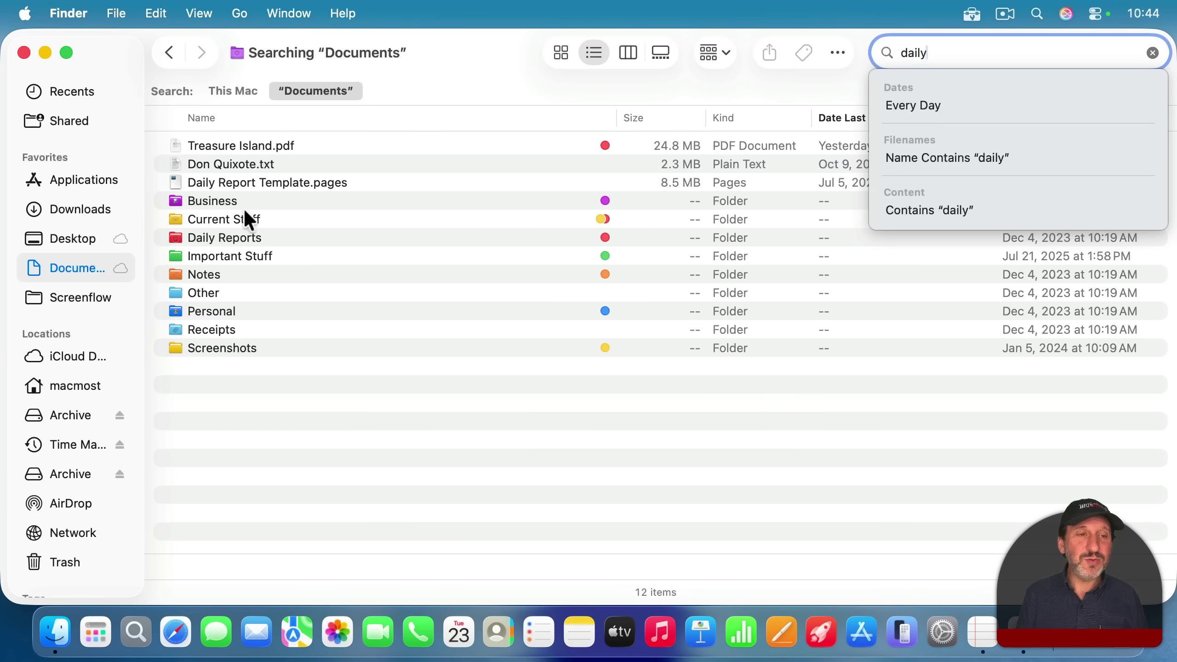
click(908, 158)
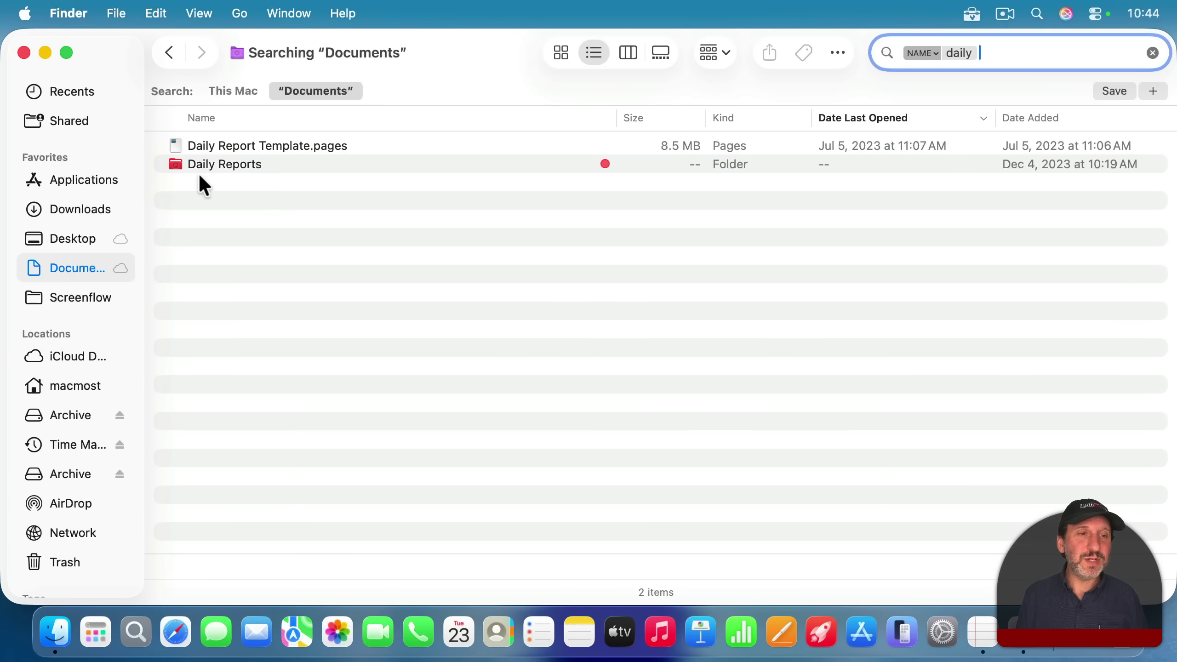
- Remove the red tag from the Daily Reports folder
click(176, 172)
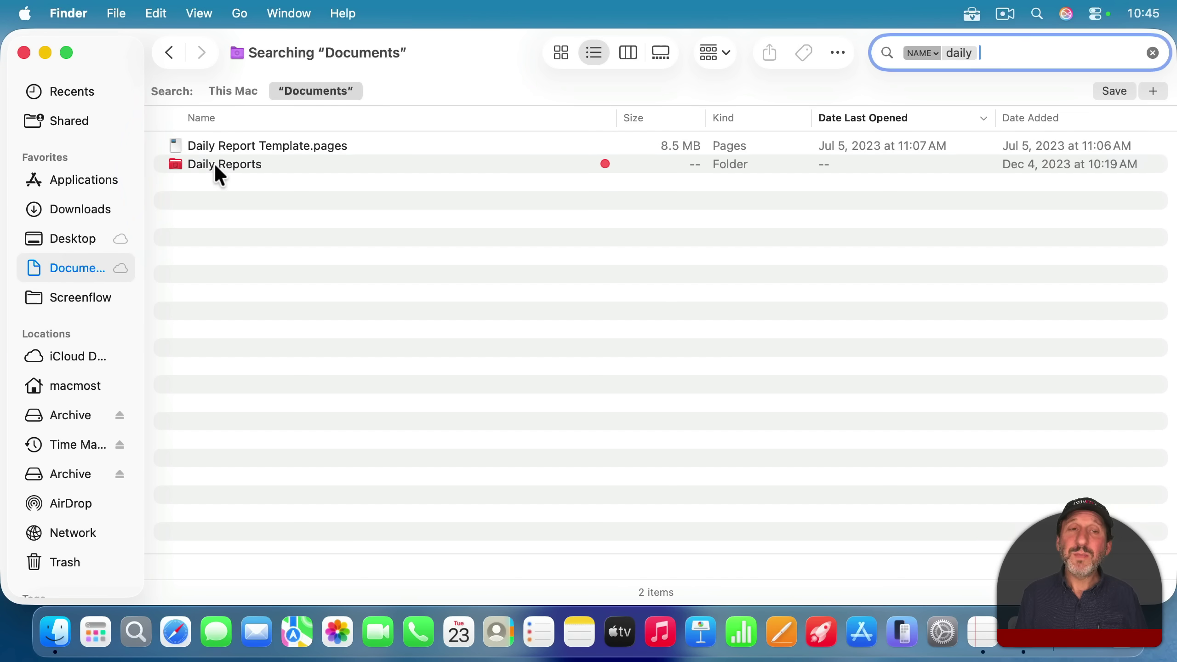
click(214, 164)
right_click(214, 163)
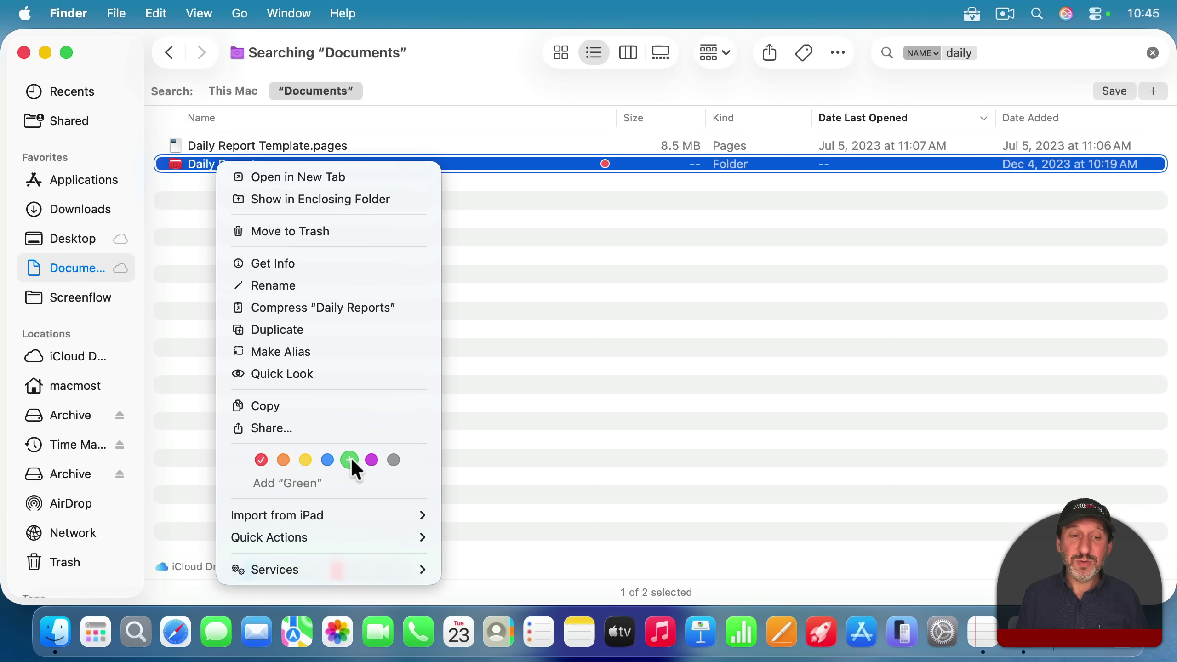
click(260, 460)
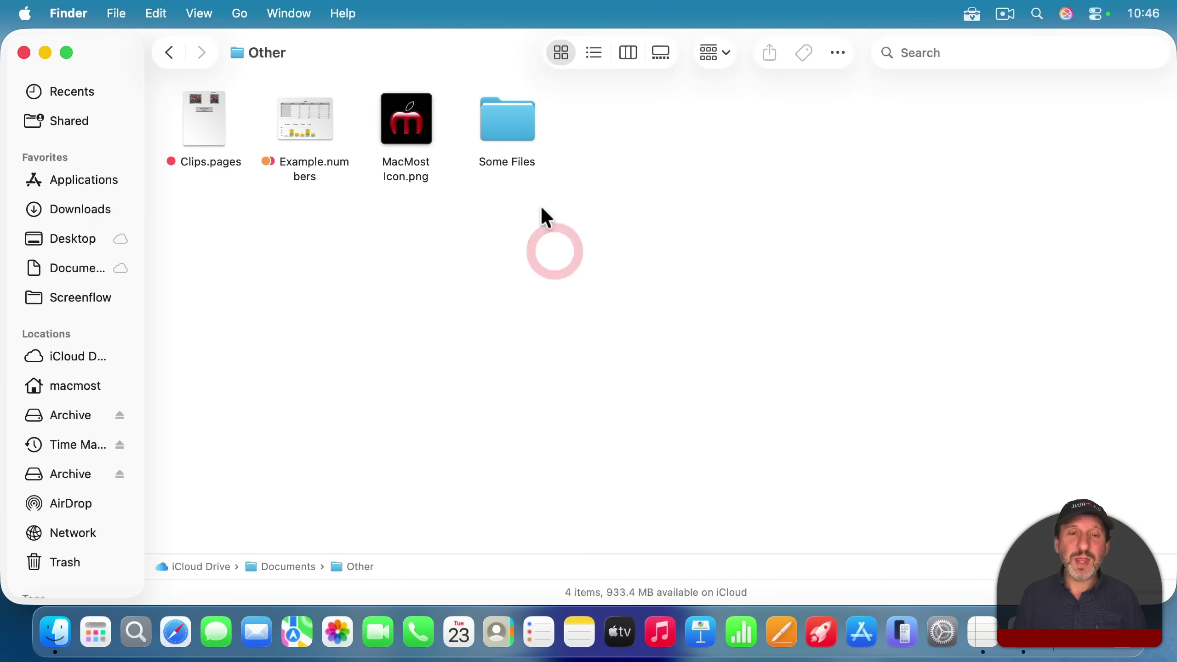
- Open MacMost Icon.png in Preview, copy the entire image, and quit Preview
double_click(407, 121)
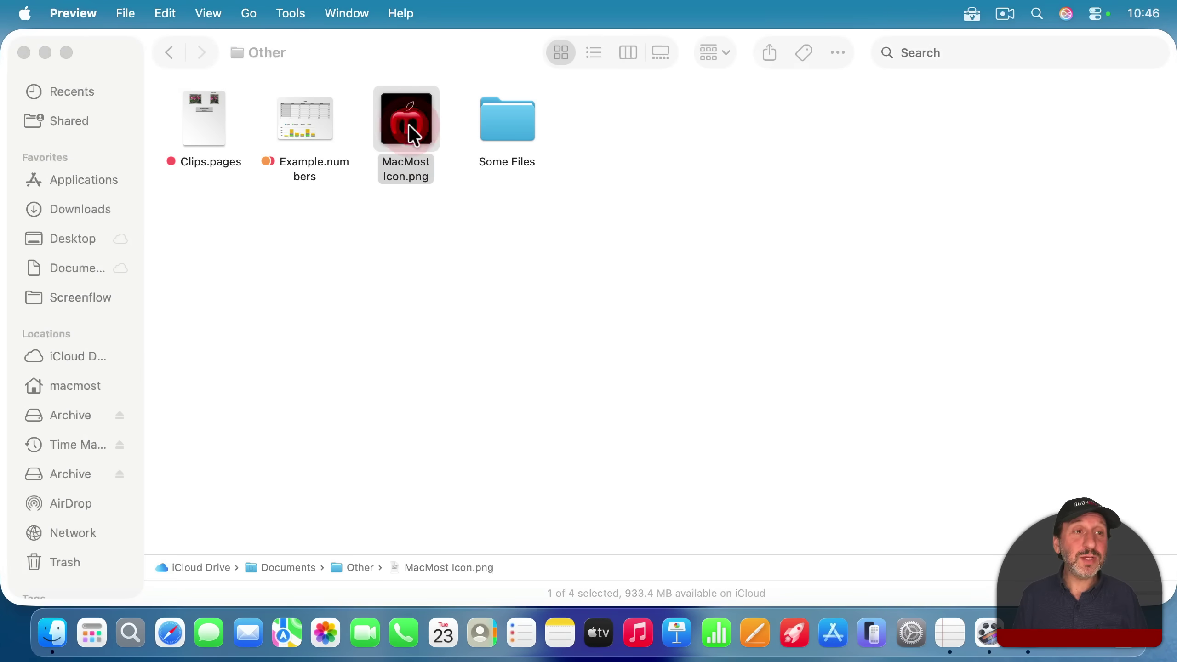
key(super+a)
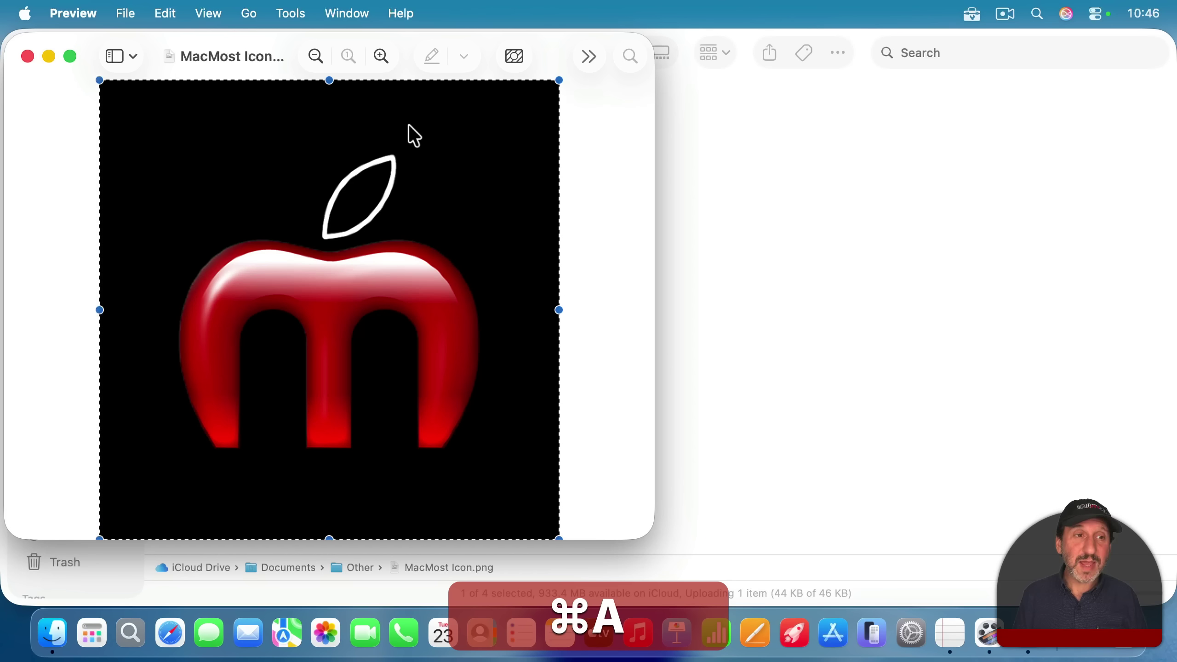
key(super+c)
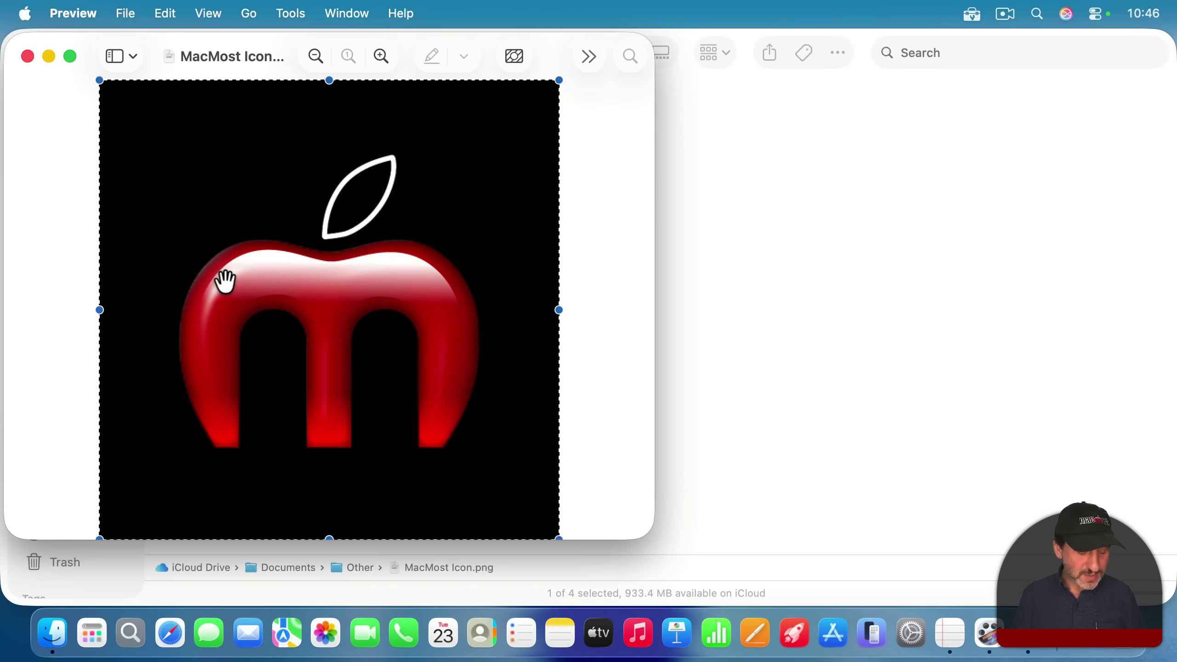
key(super+q)
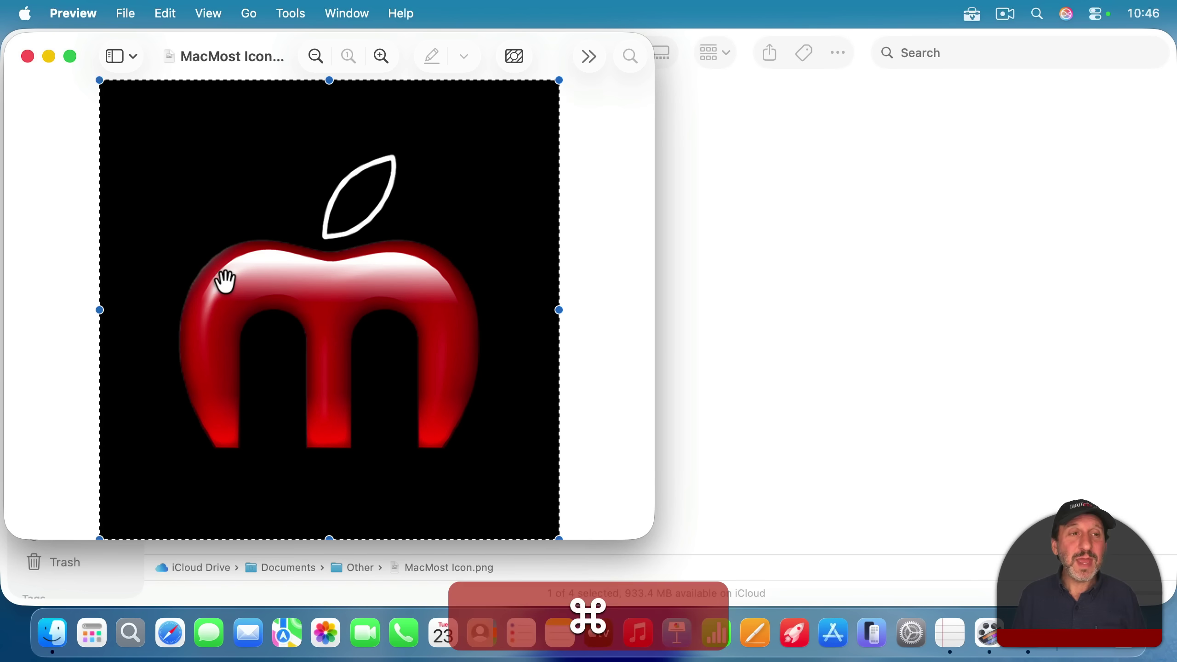
- Paste the copied MacMost image as the Demo folder's icon in its Info window
key(super+Up)
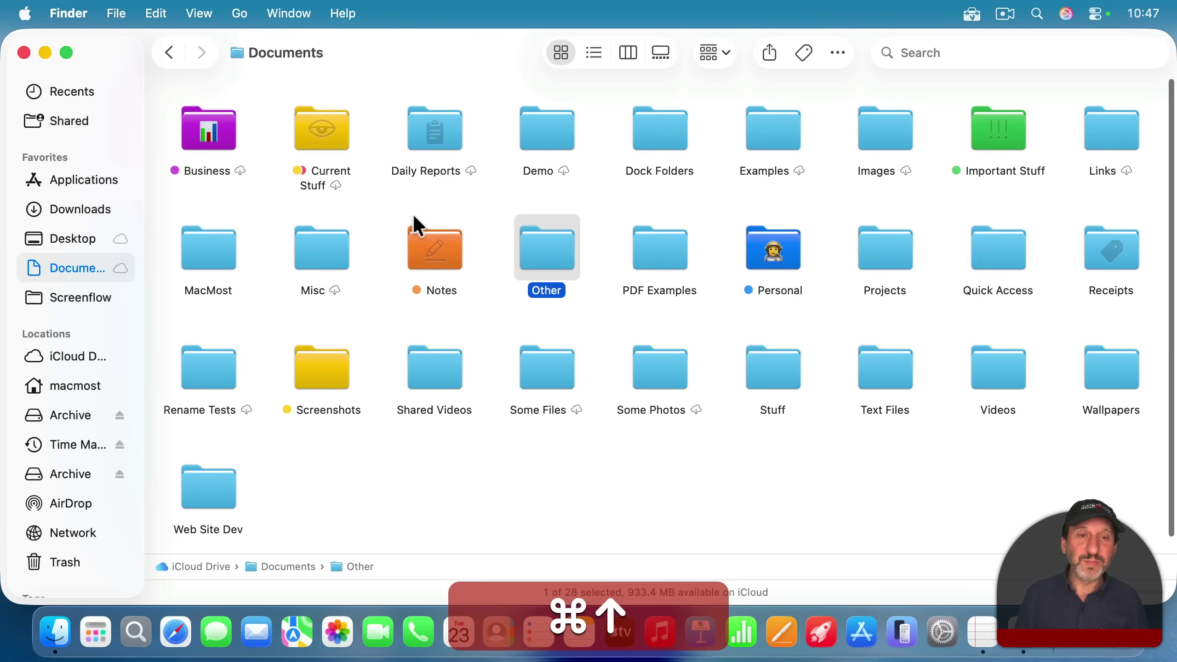
click(547, 130)
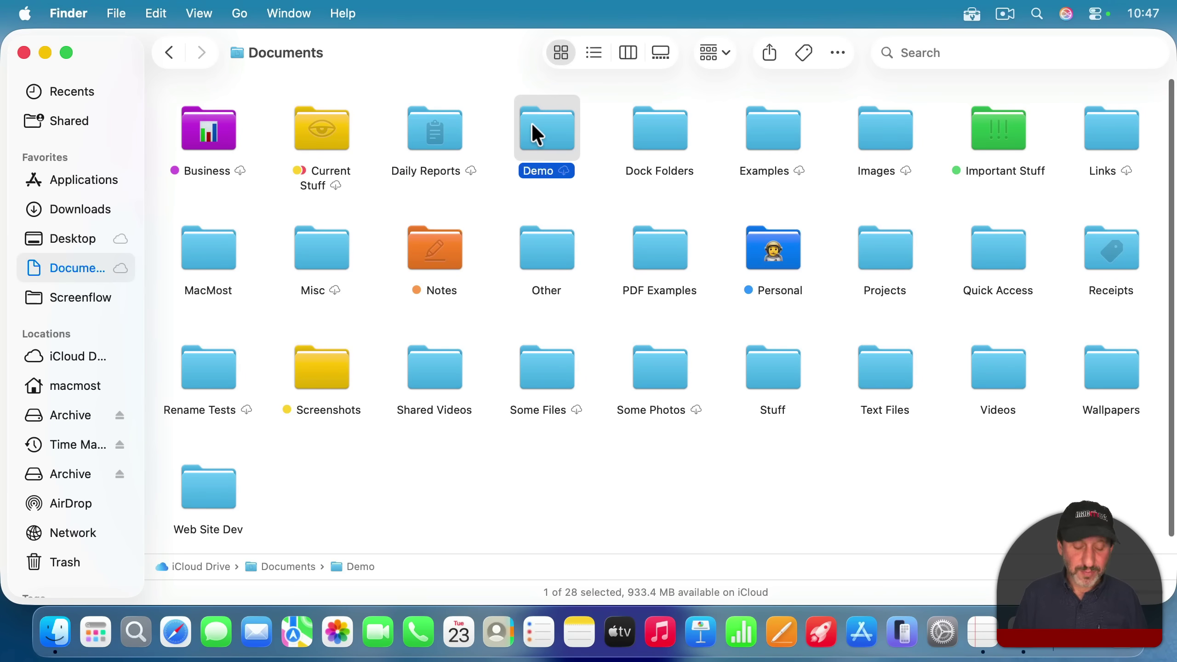
key(super+i)
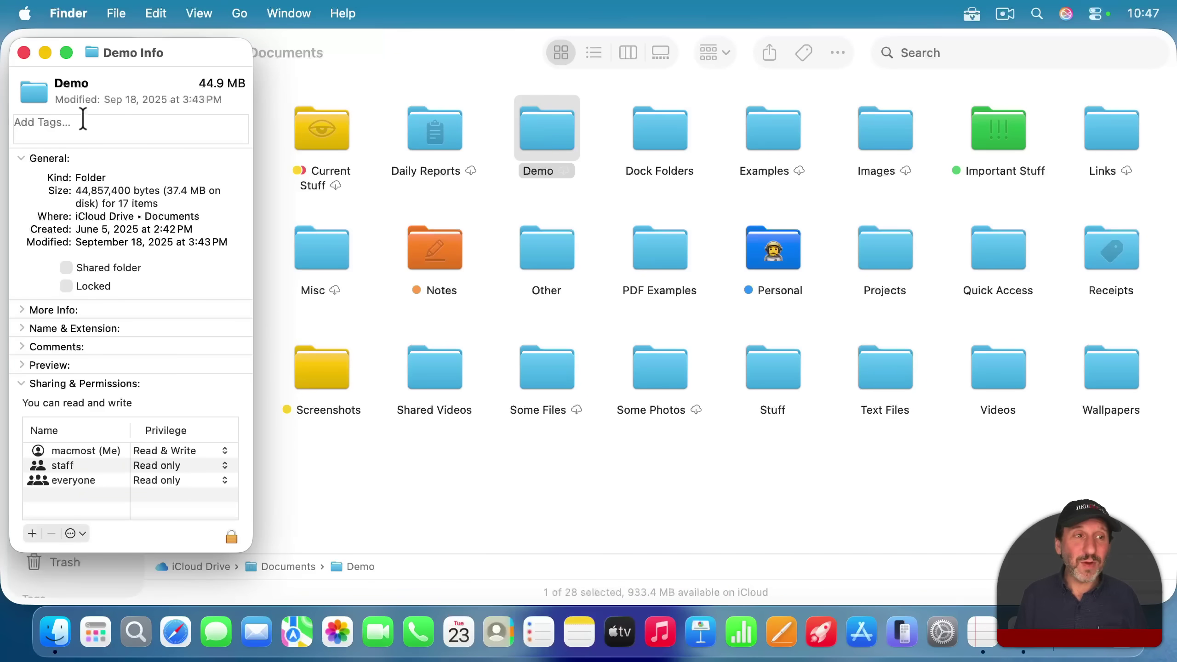
click(33, 95)
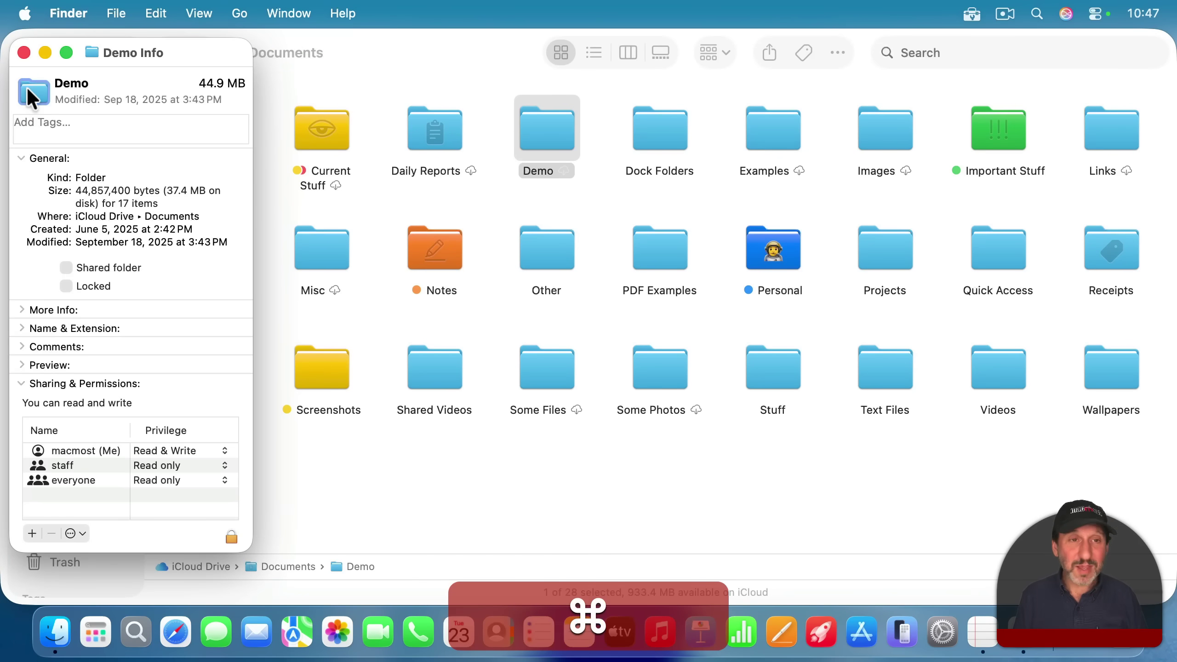
key(super+v)
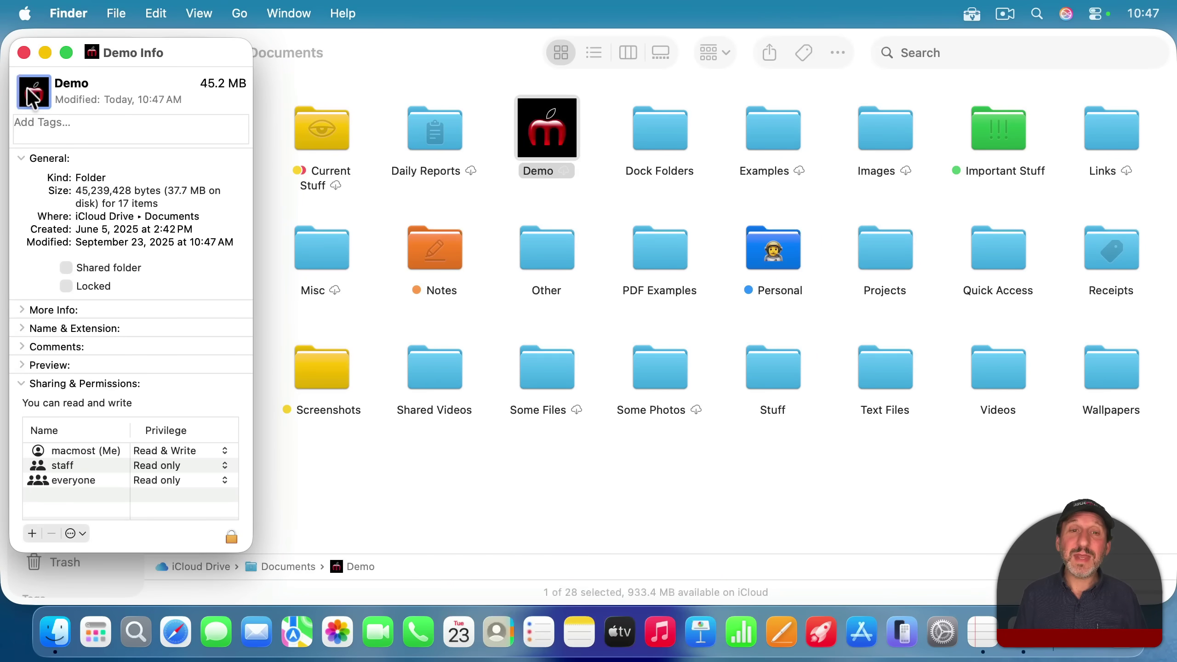
click(263, 114)
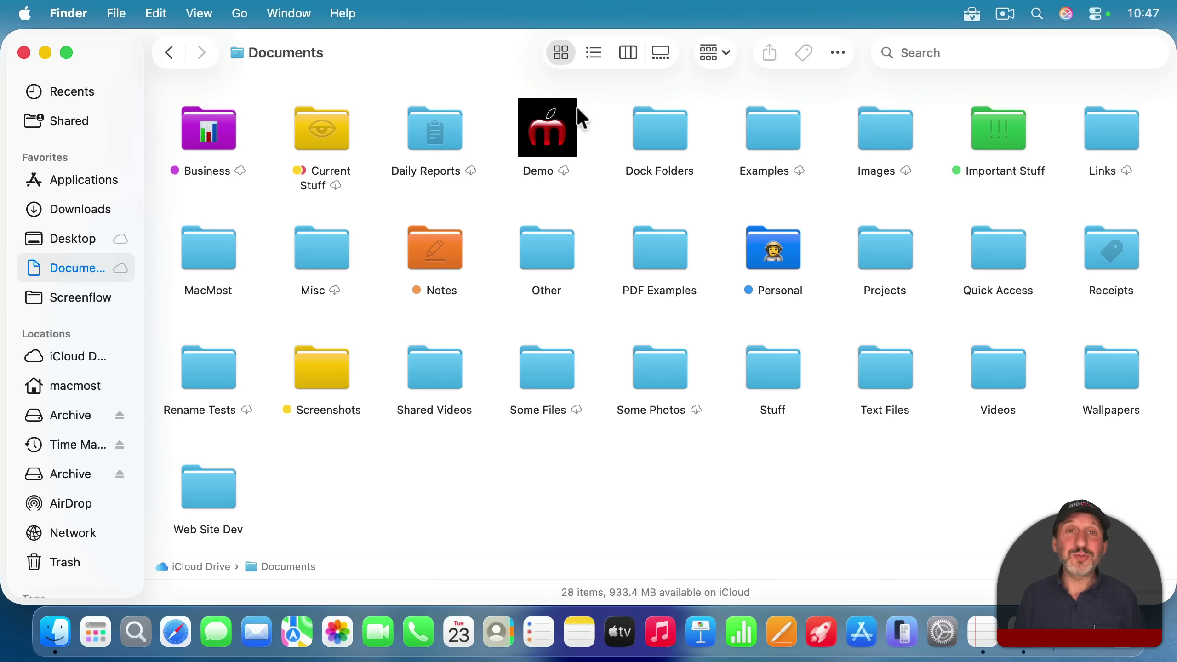
click(549, 125)
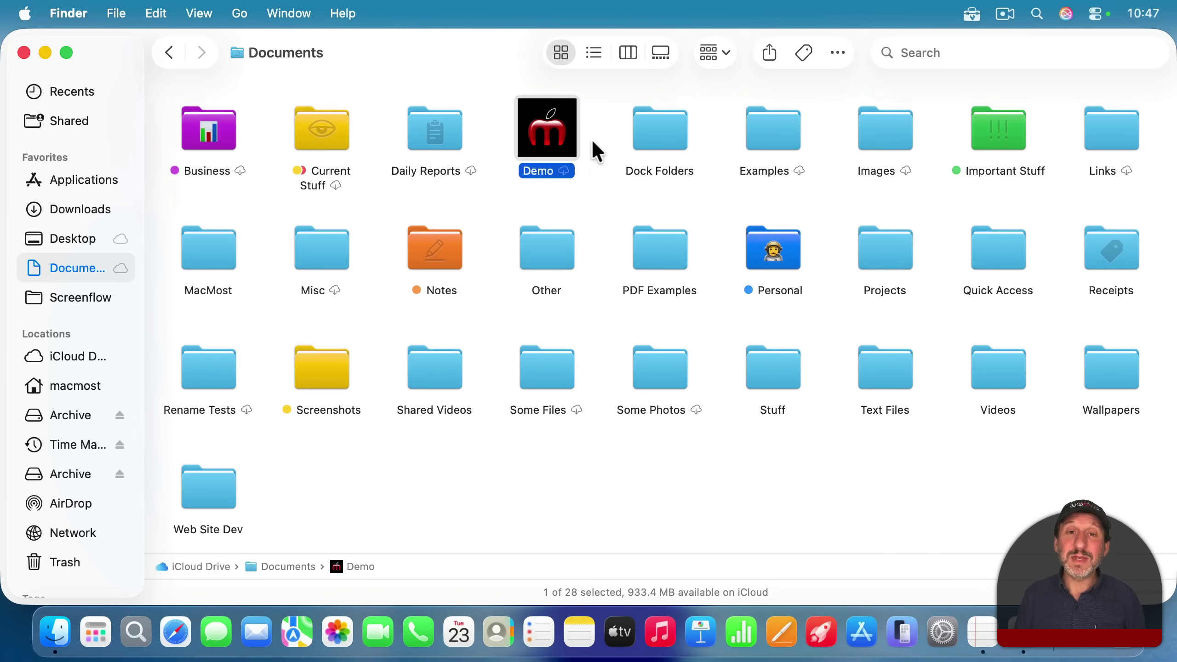